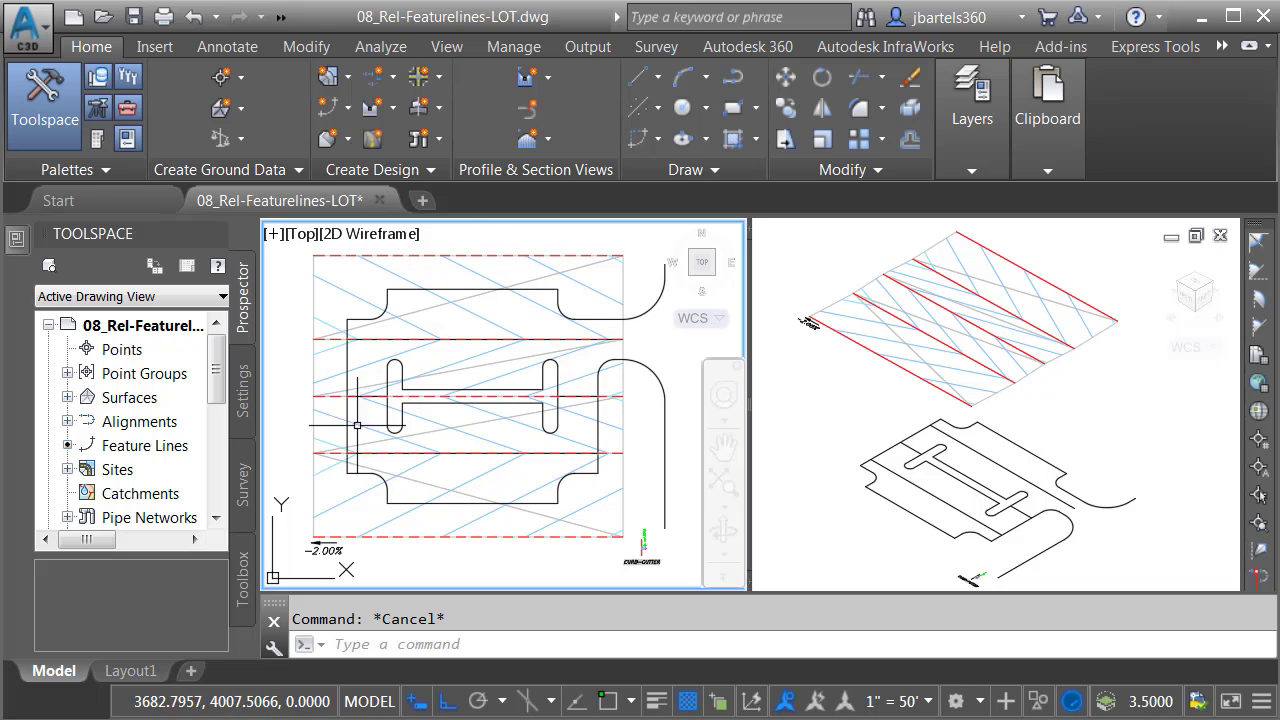
Step: Inspect the tilted Design Surface in the 3D viewer, switching between isometric and plan views
click(866, 411)
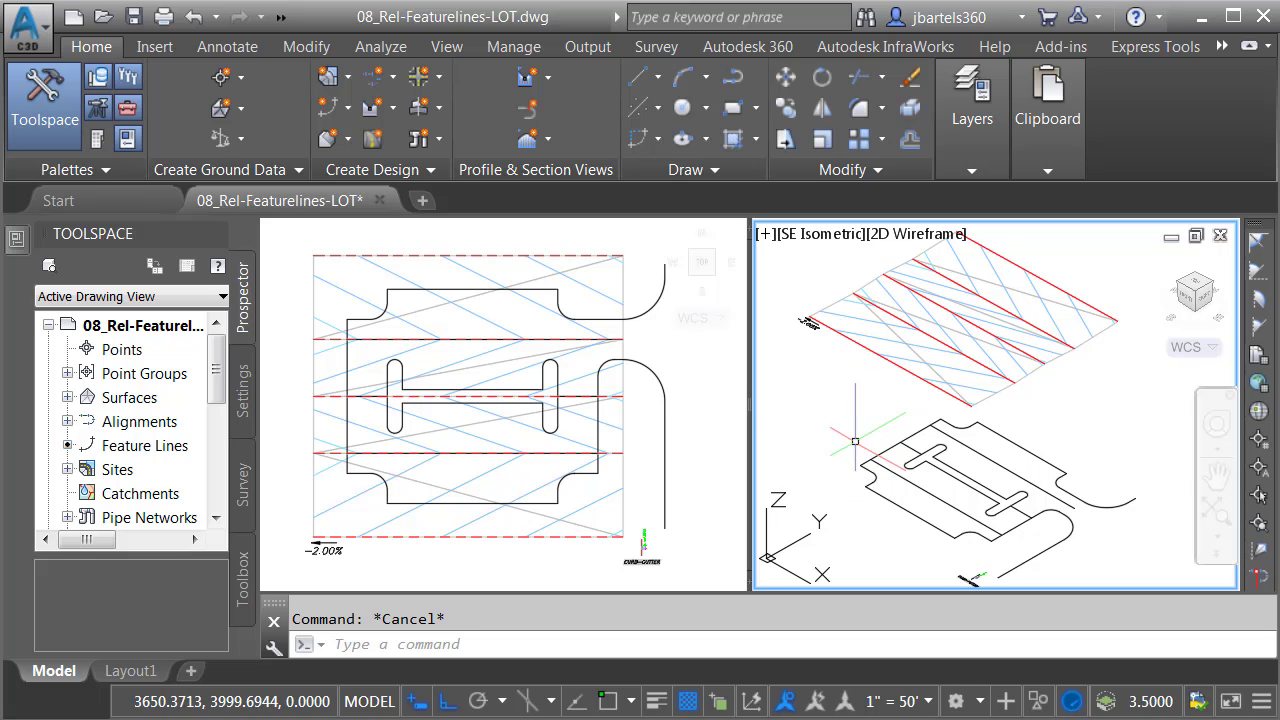
click(594, 558)
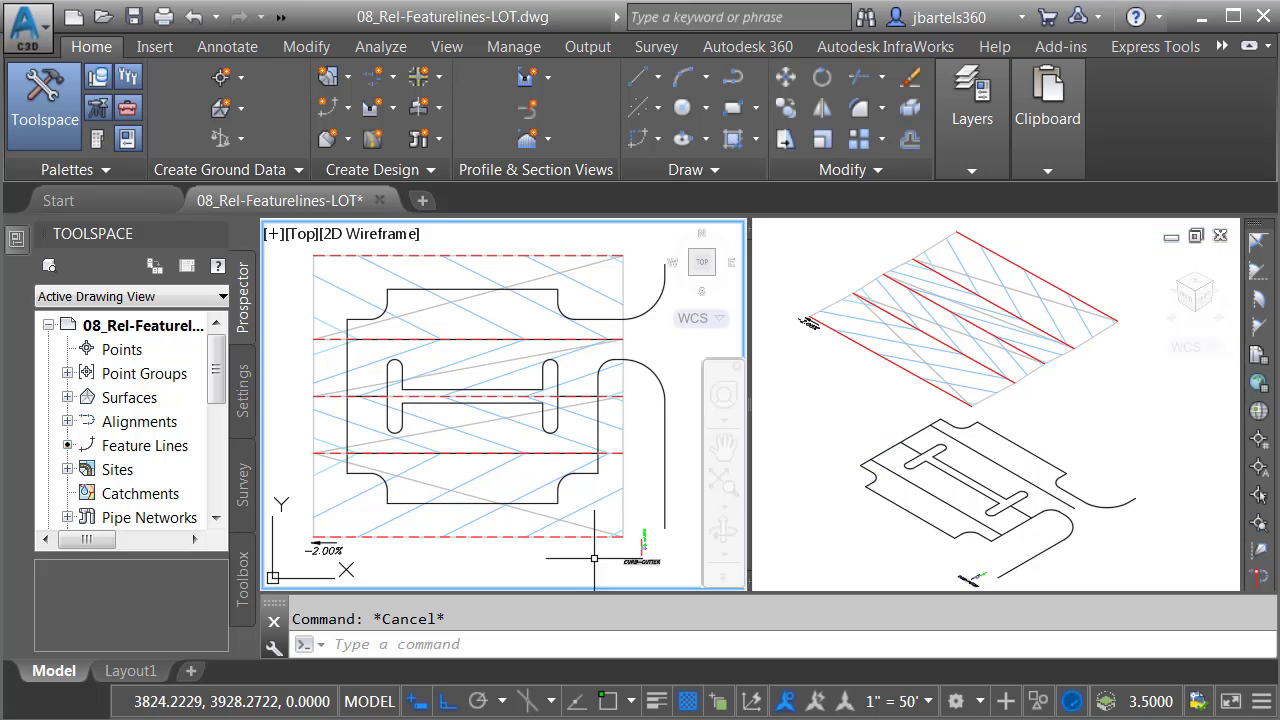
click(324, 281)
click(255, 108)
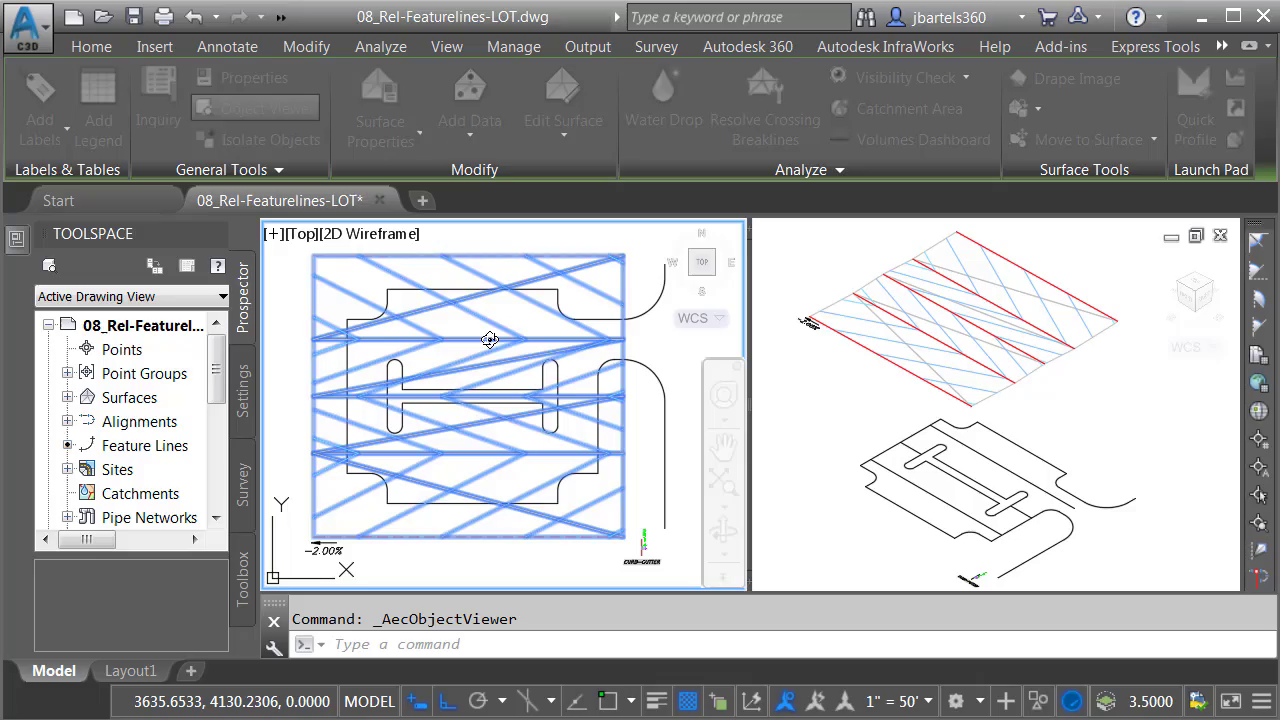
drag(623, 497, 571, 474)
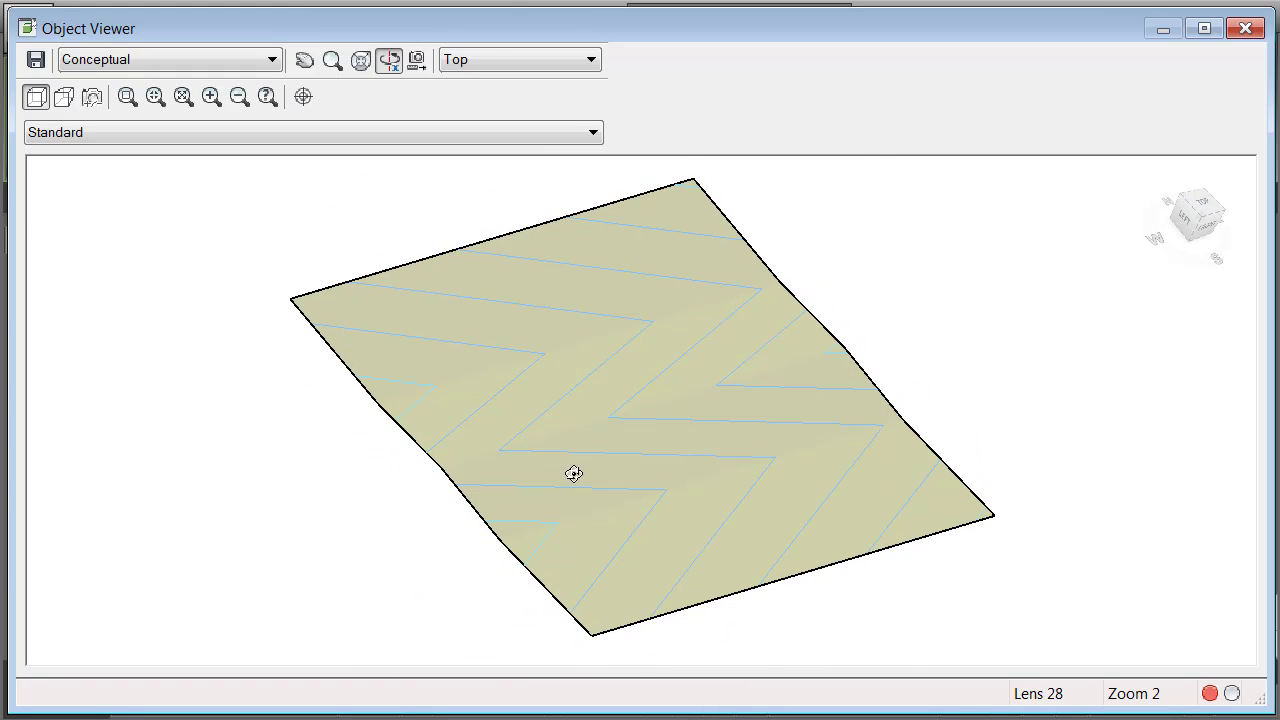
click(1245, 28)
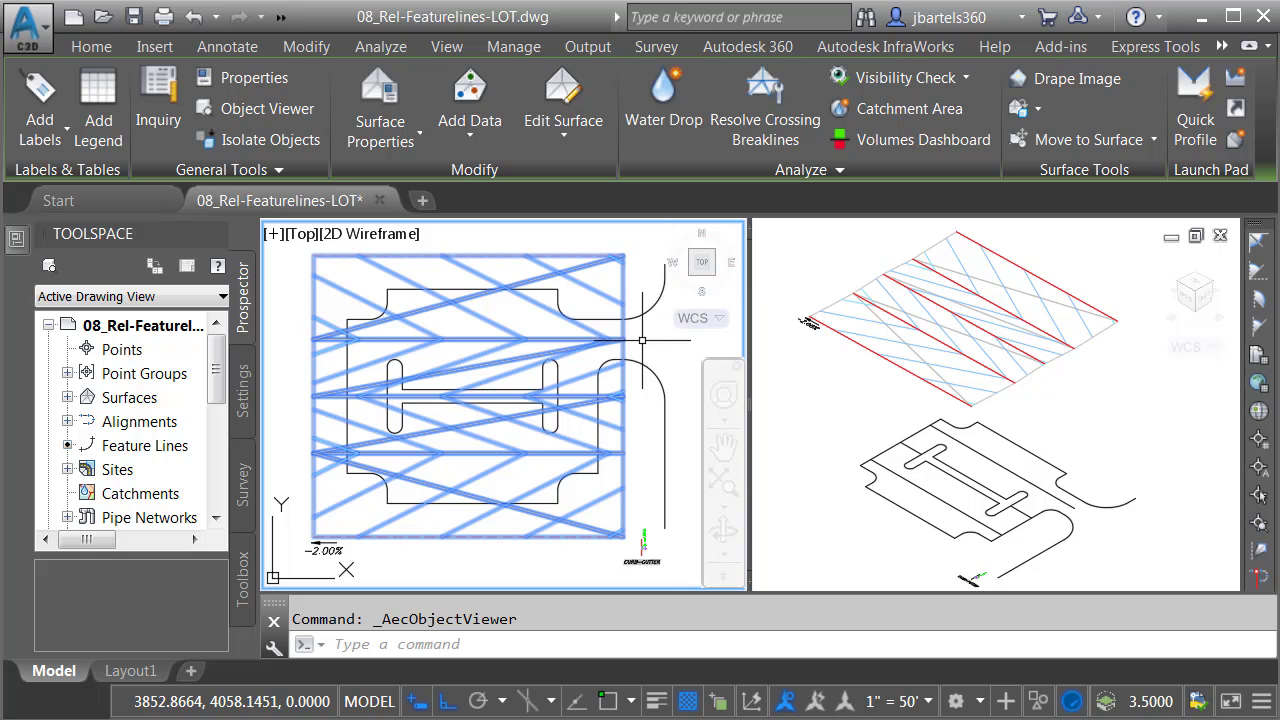
key(Escape)
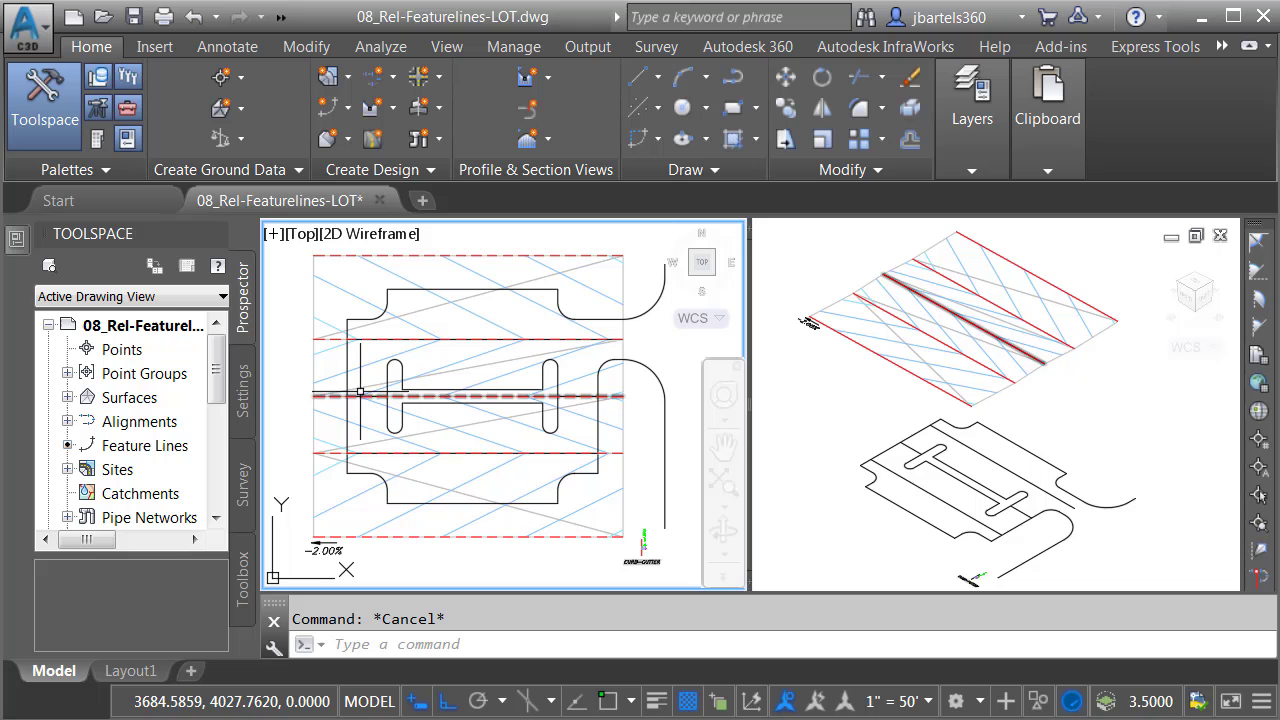
mouse_move(347, 356)
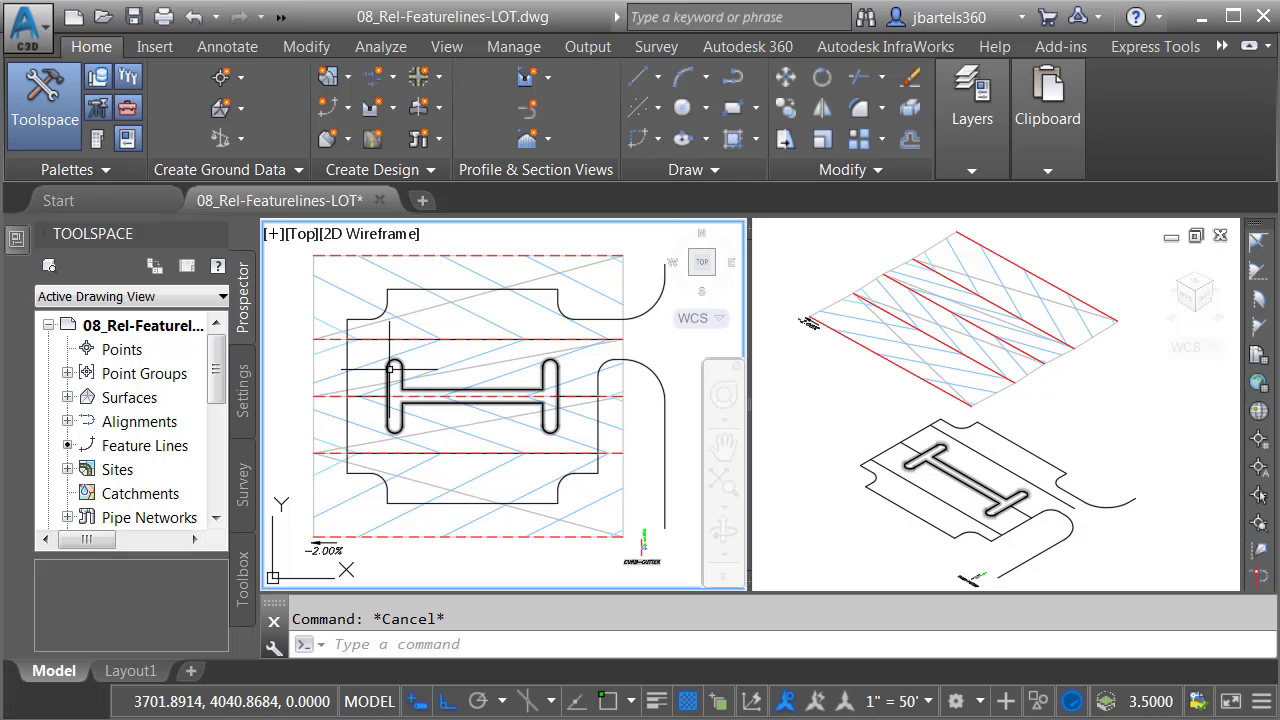
click(816, 509)
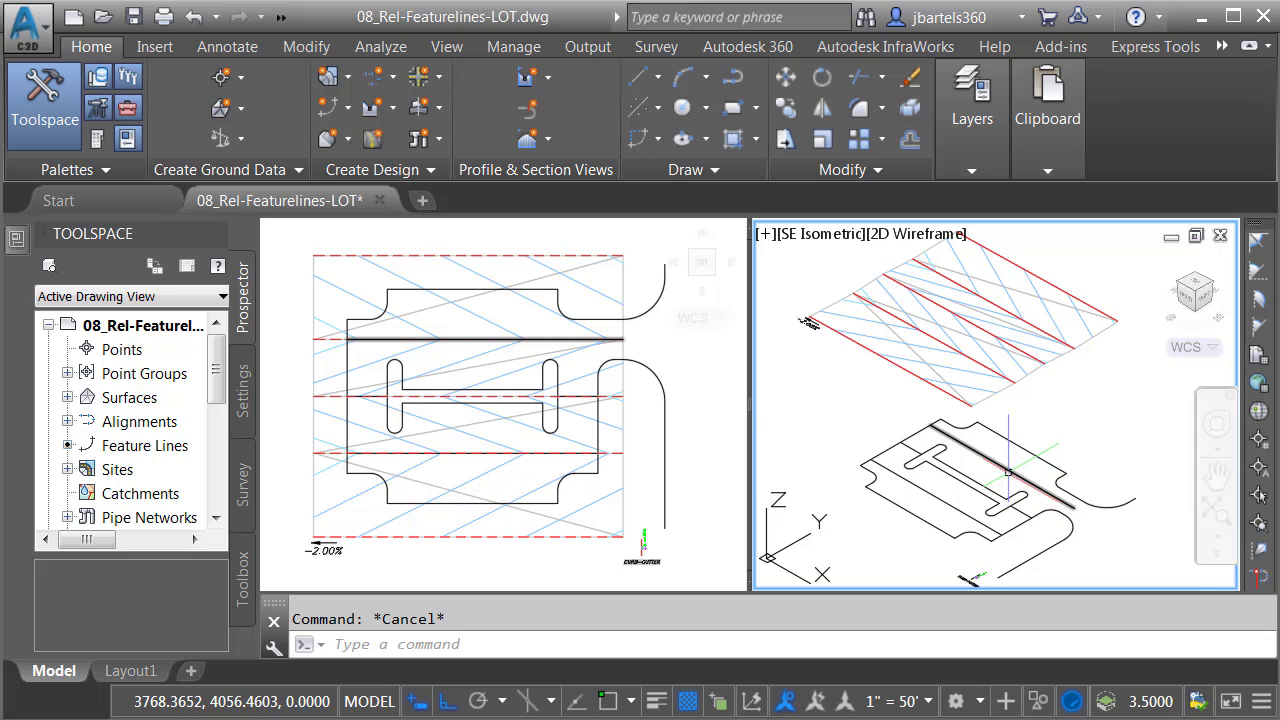
click(643, 490)
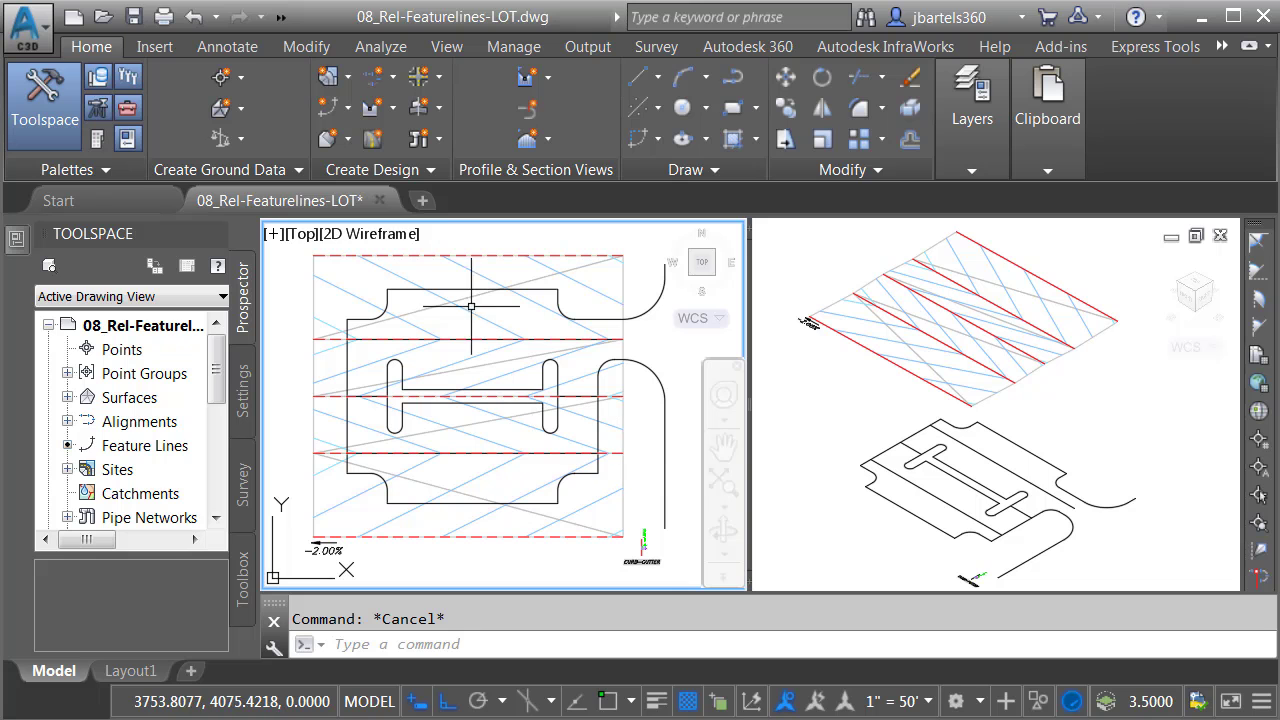
Step: Pick the lot boundary and T-shaped island outlines for conversion to feature lines
click(346, 106)
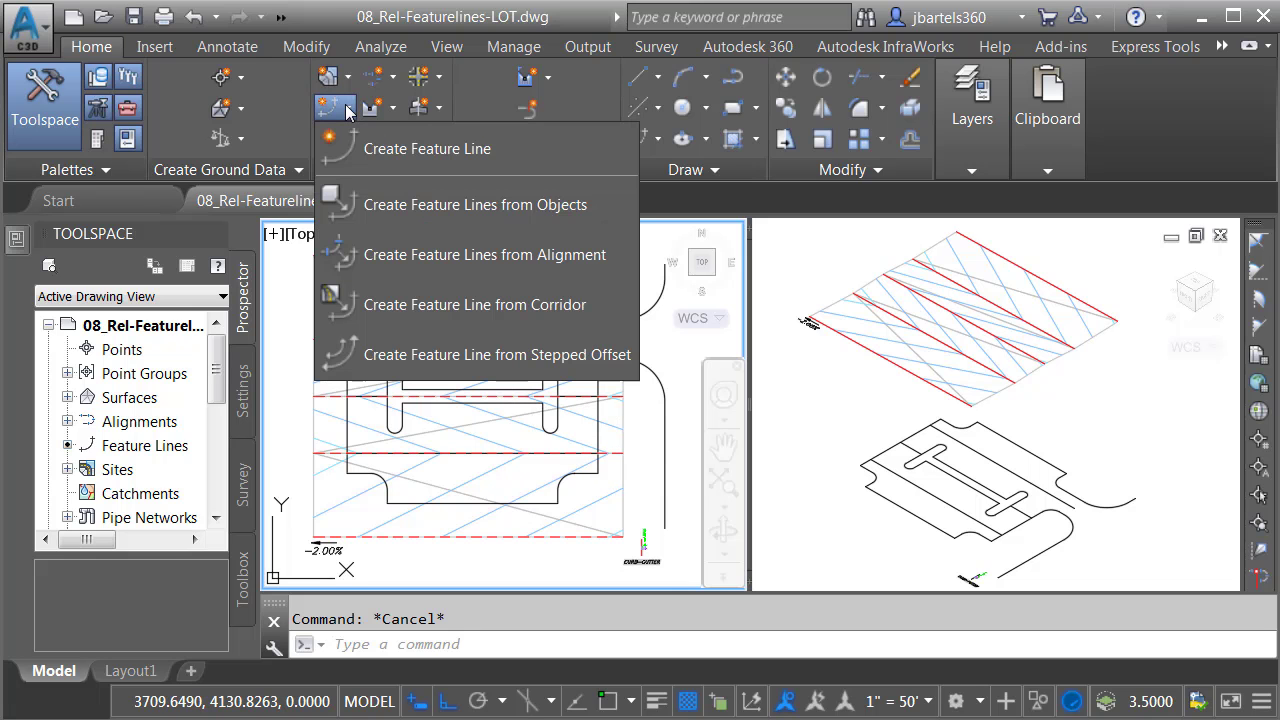
click(372, 204)
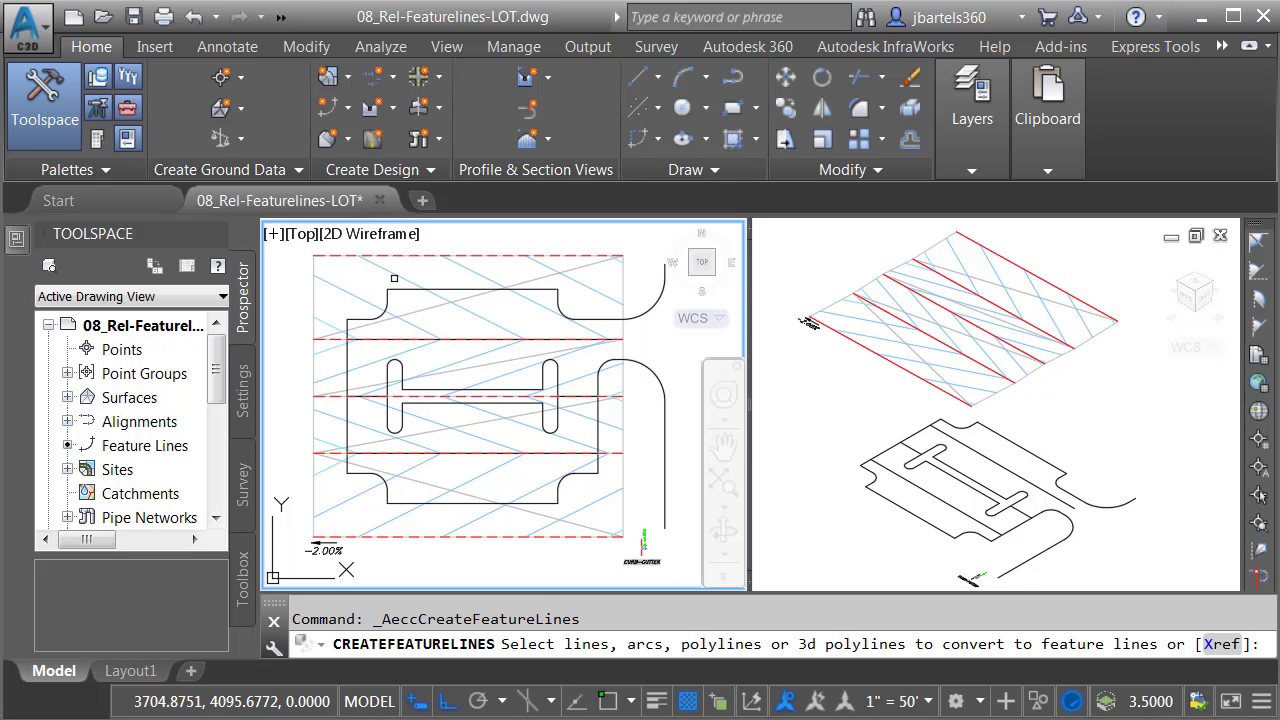
click(403, 365)
click(400, 365)
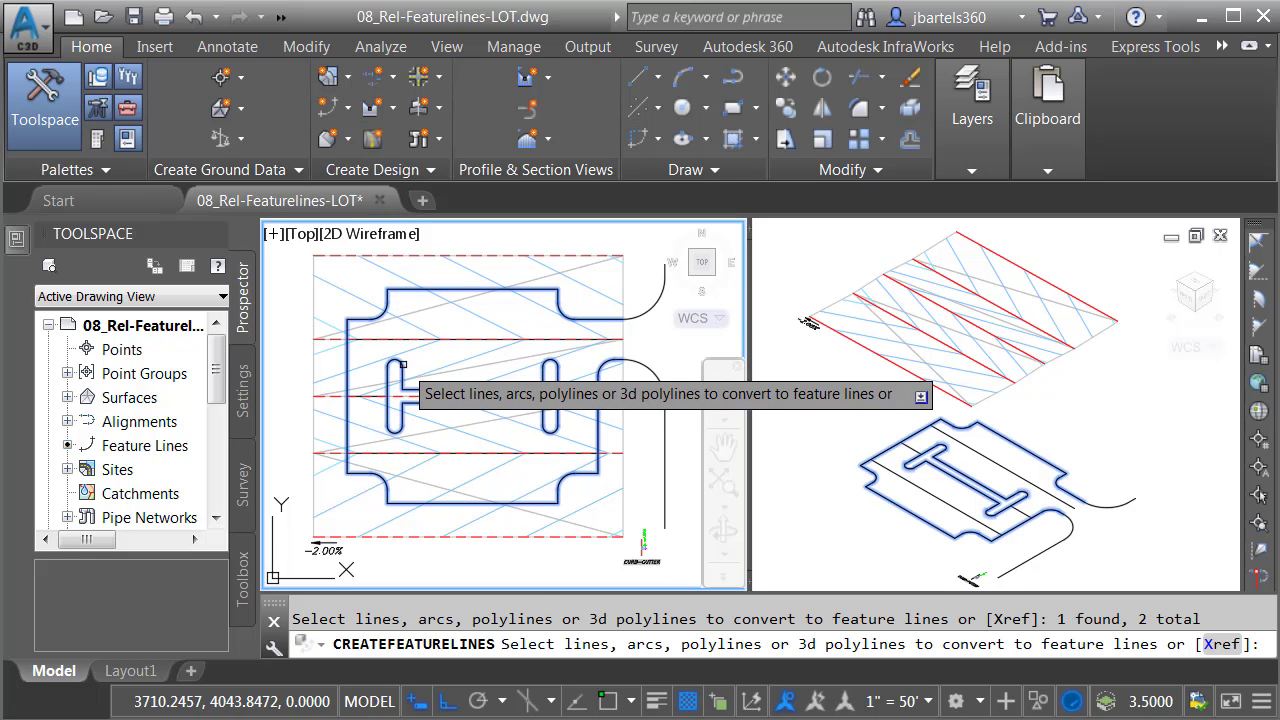
key(Return)
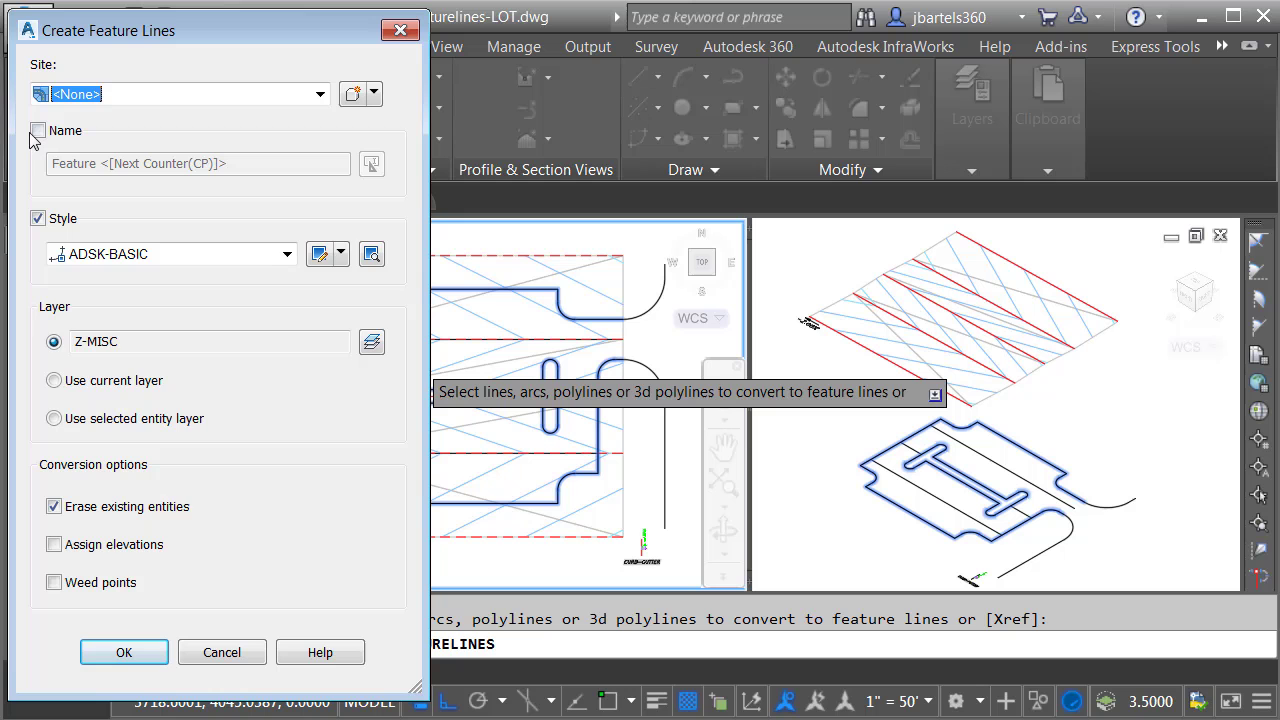
Step: Set the feature line style to ADSK-EOP and enable Assign elevations
click(287, 254)
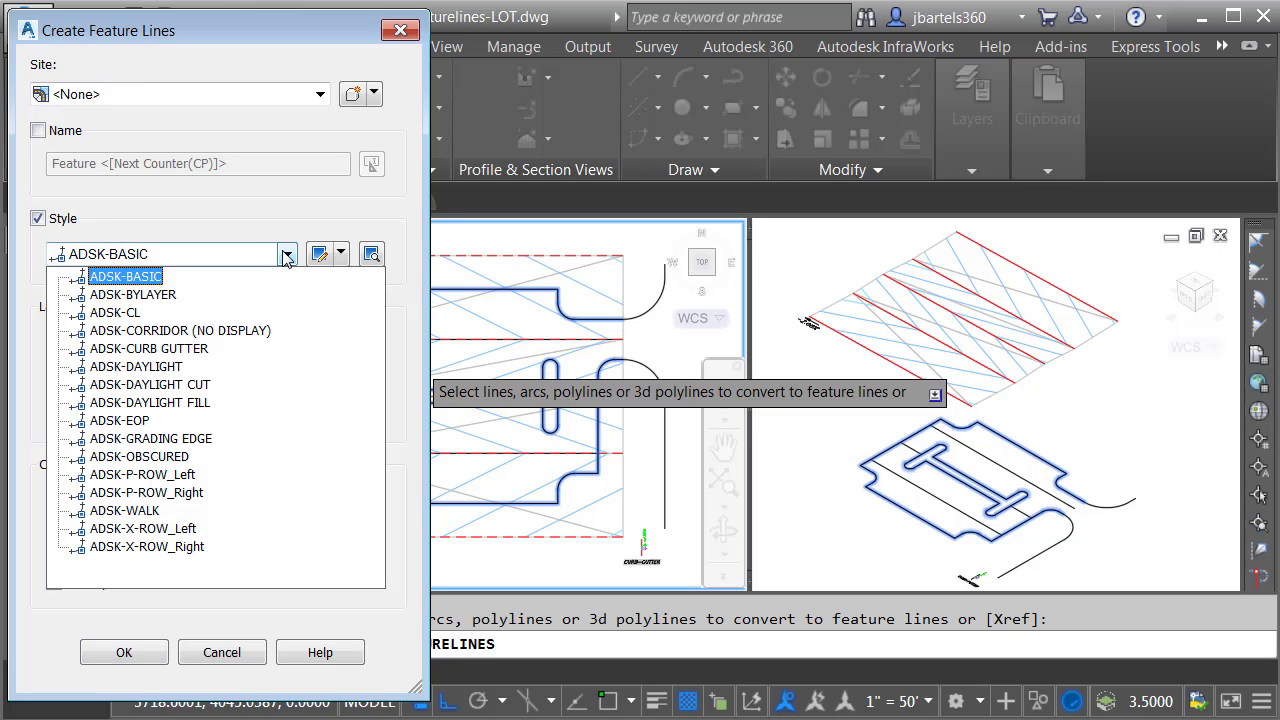
click(138, 421)
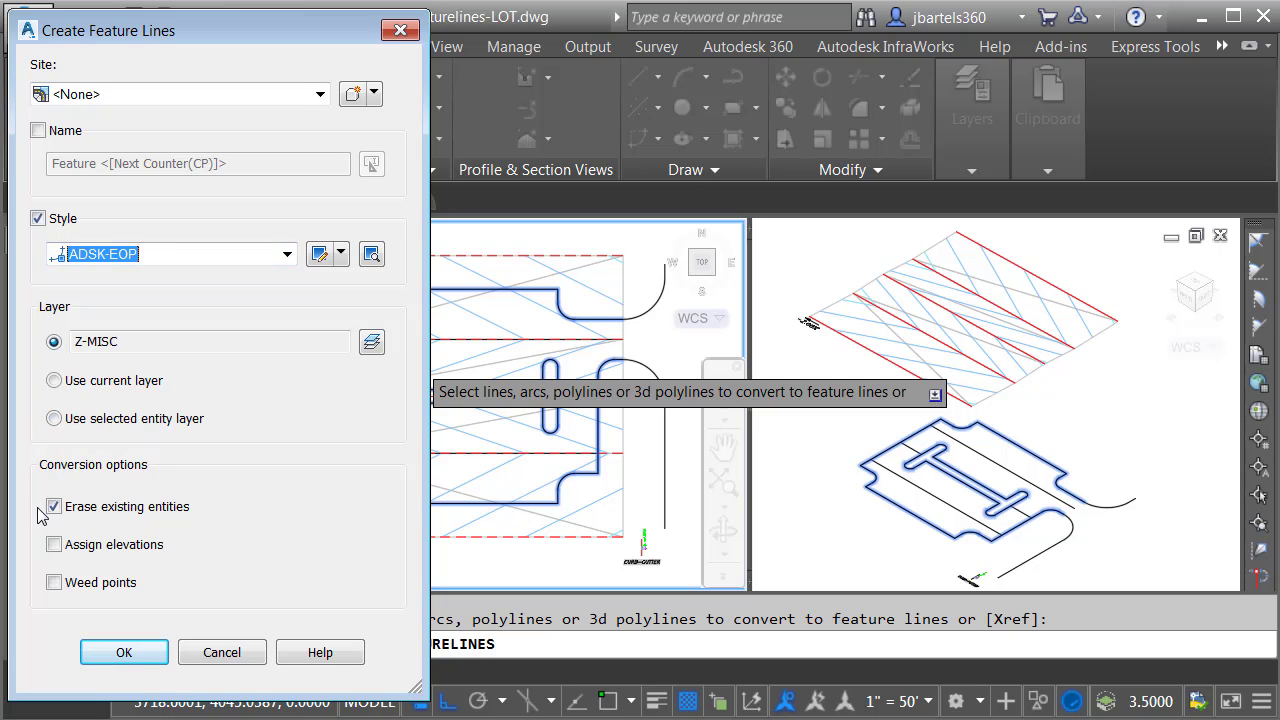
click(55, 546)
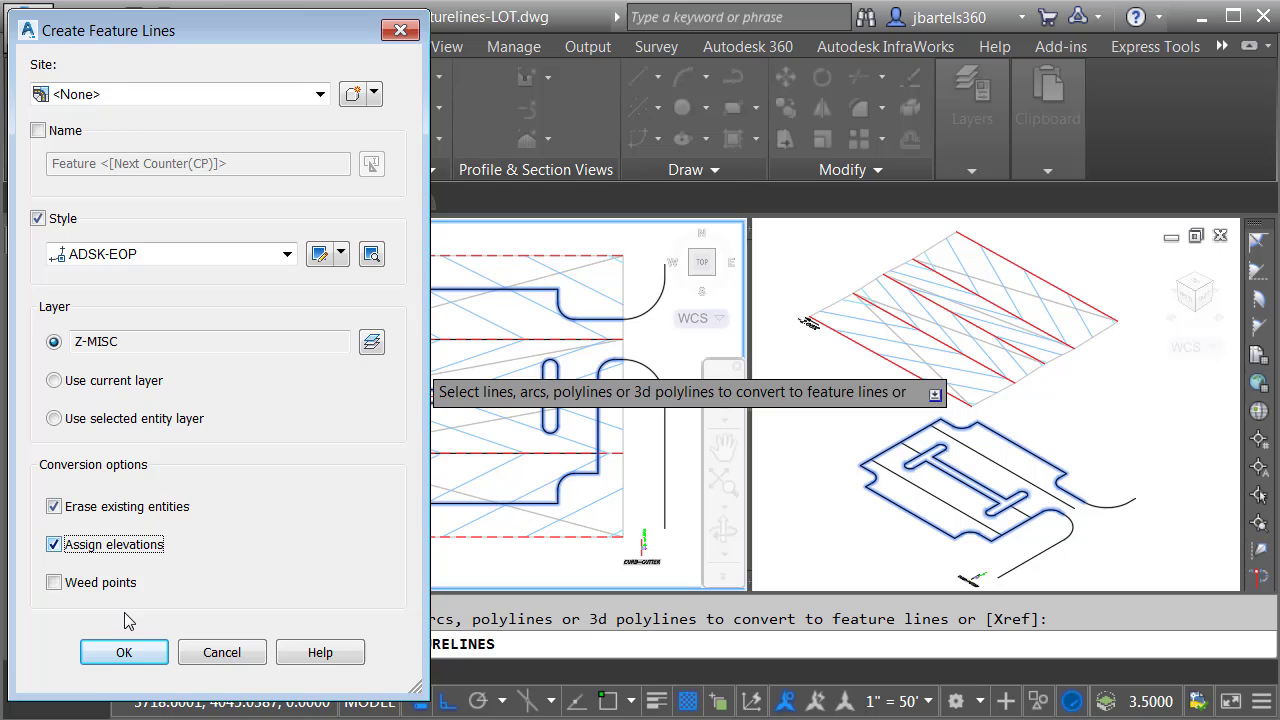
Step: Make the elevations relative to the Design Surface and create the two feature lines
click(124, 652)
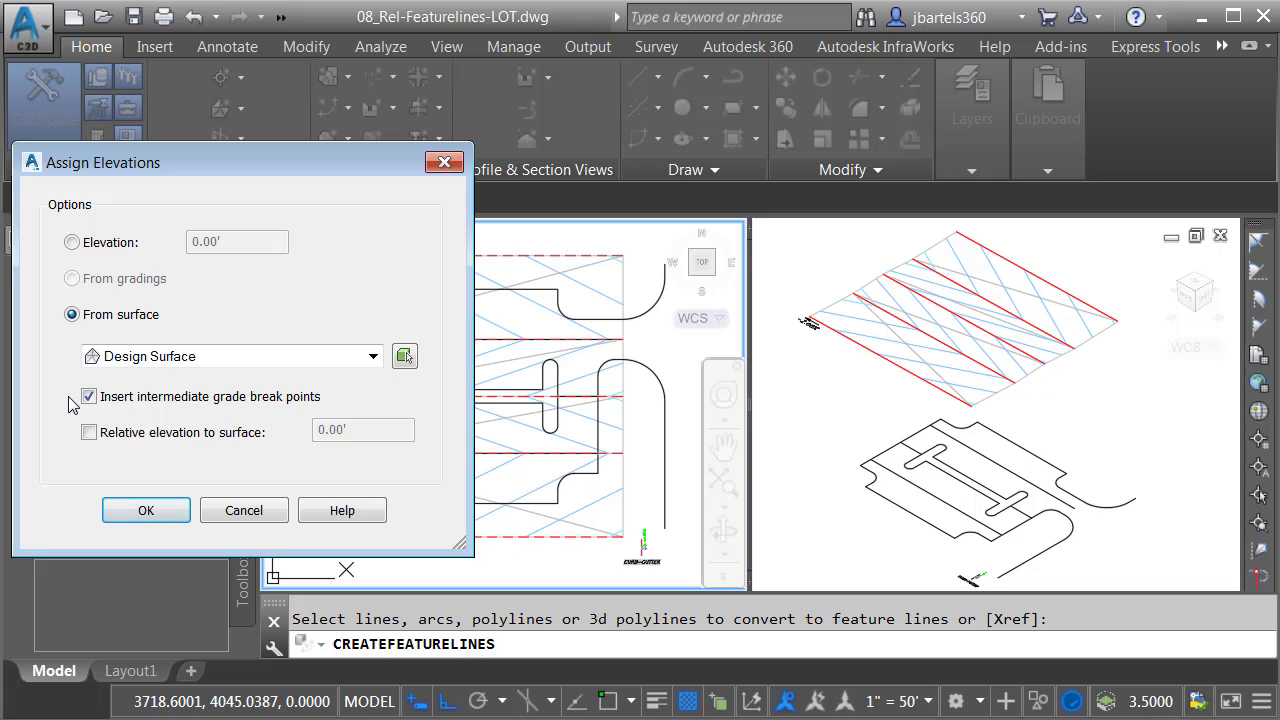
click(89, 433)
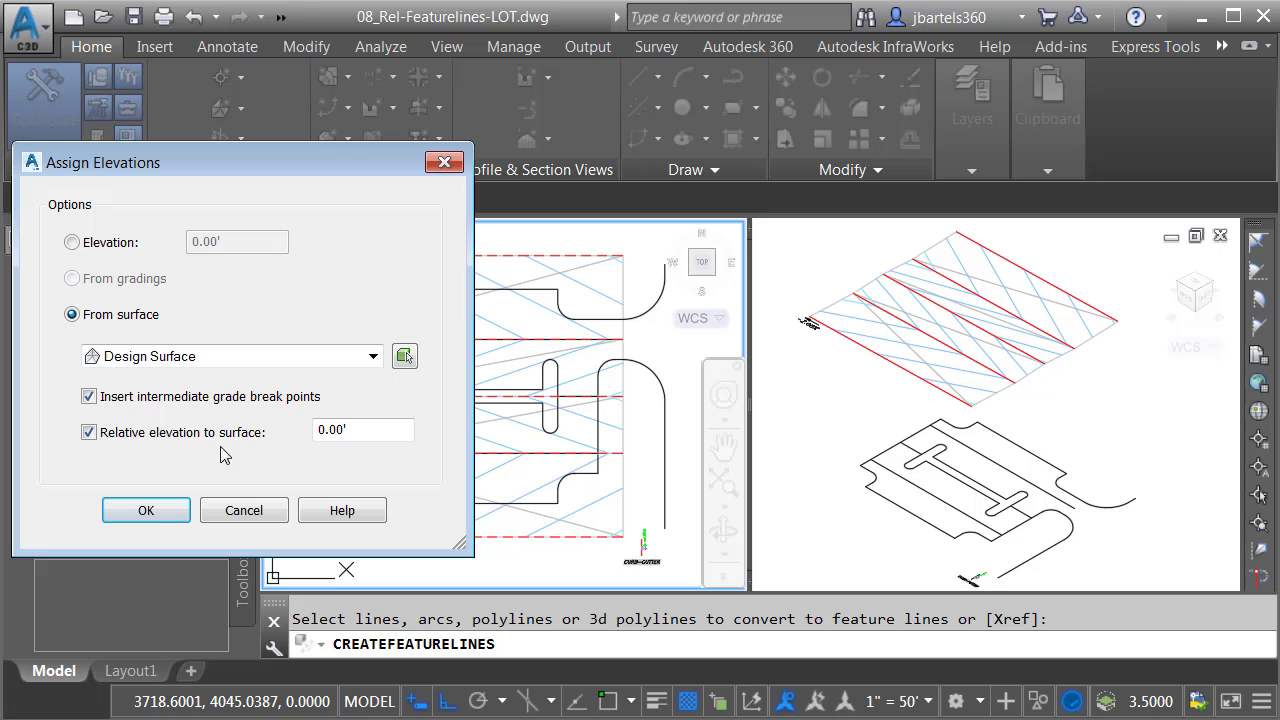
click(172, 505)
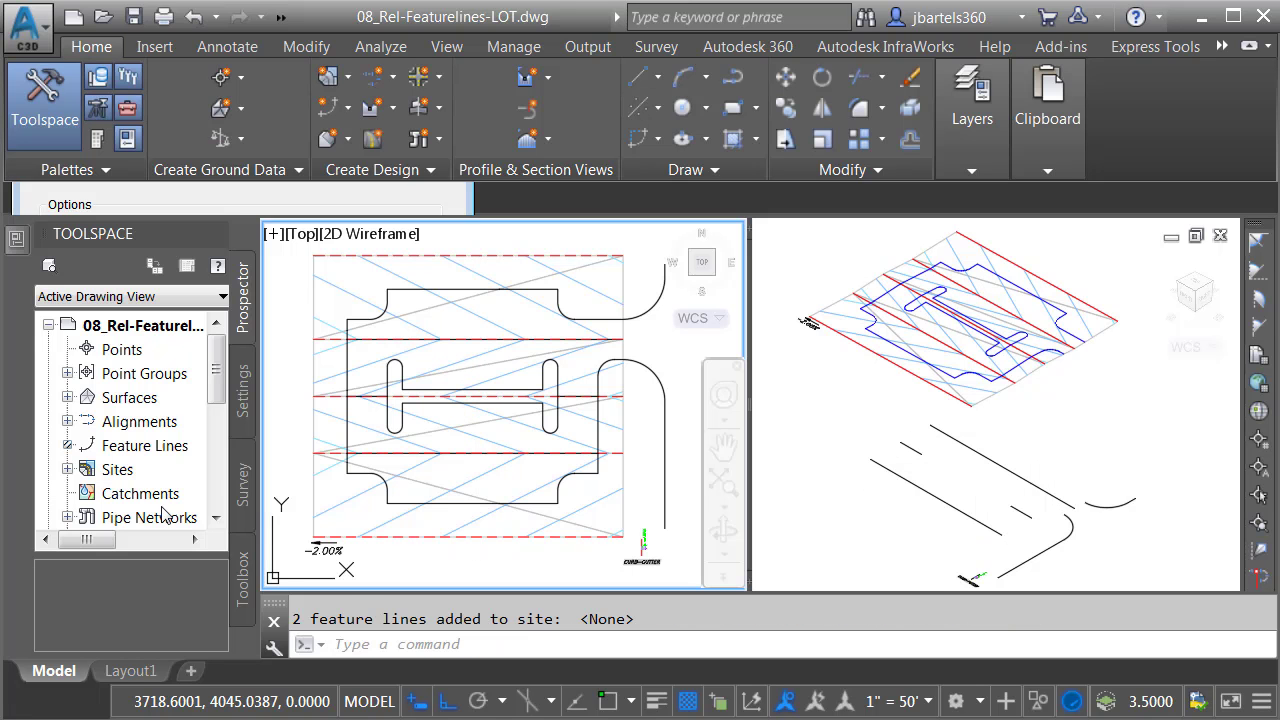
Step: Raise the end point of the top-edge feature line in the isometric view
click(899, 405)
scroll(897, 400, up, 5)
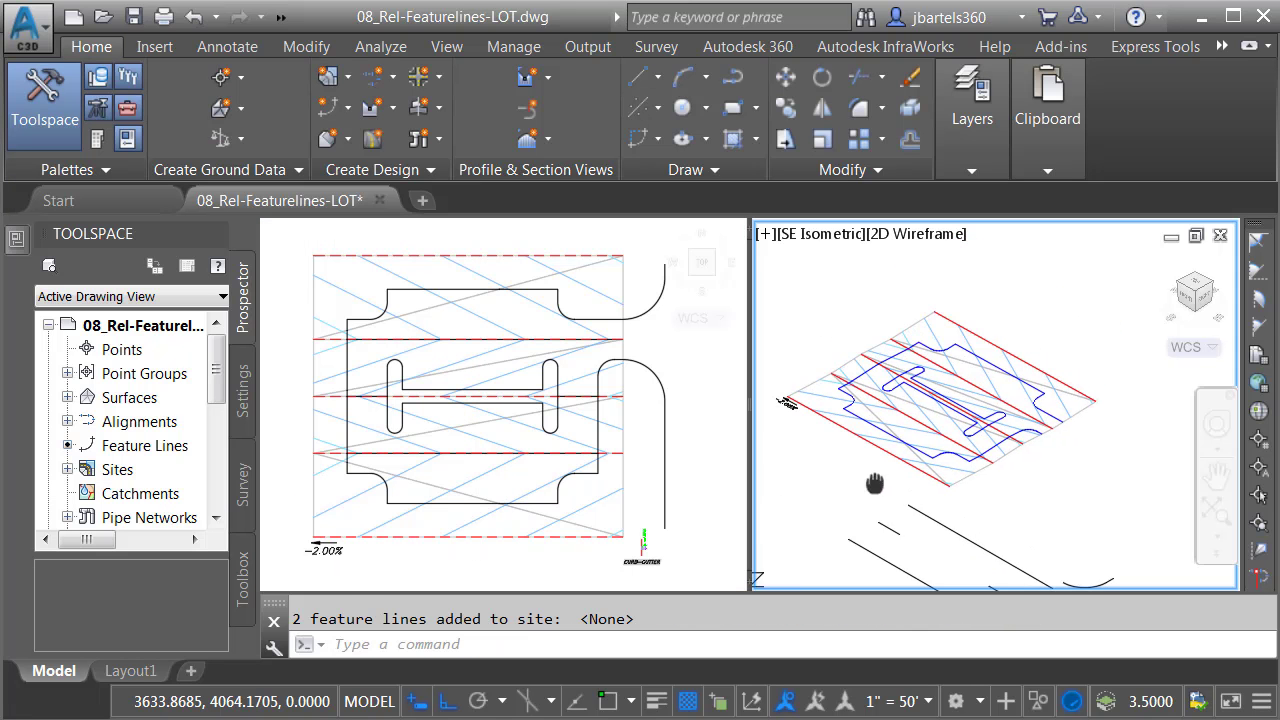
shift+middle_drag(935, 403, 960, 418)
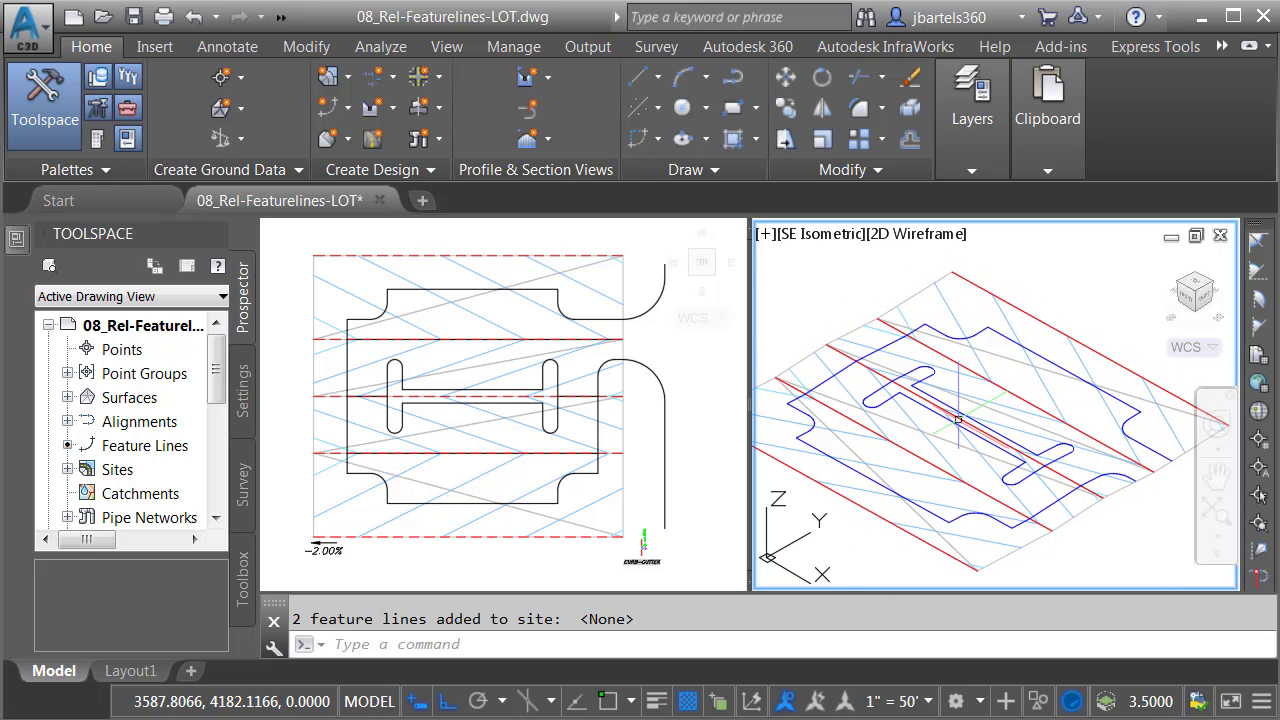
click(977, 286)
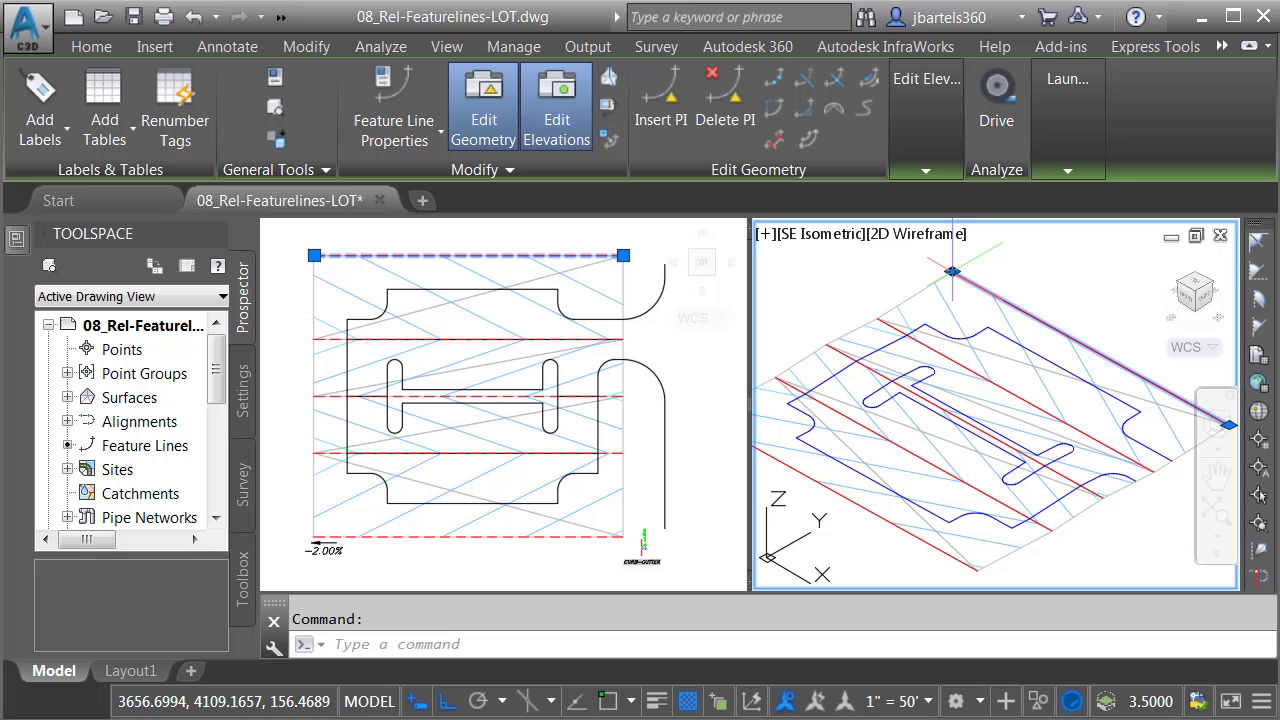
click(952, 271)
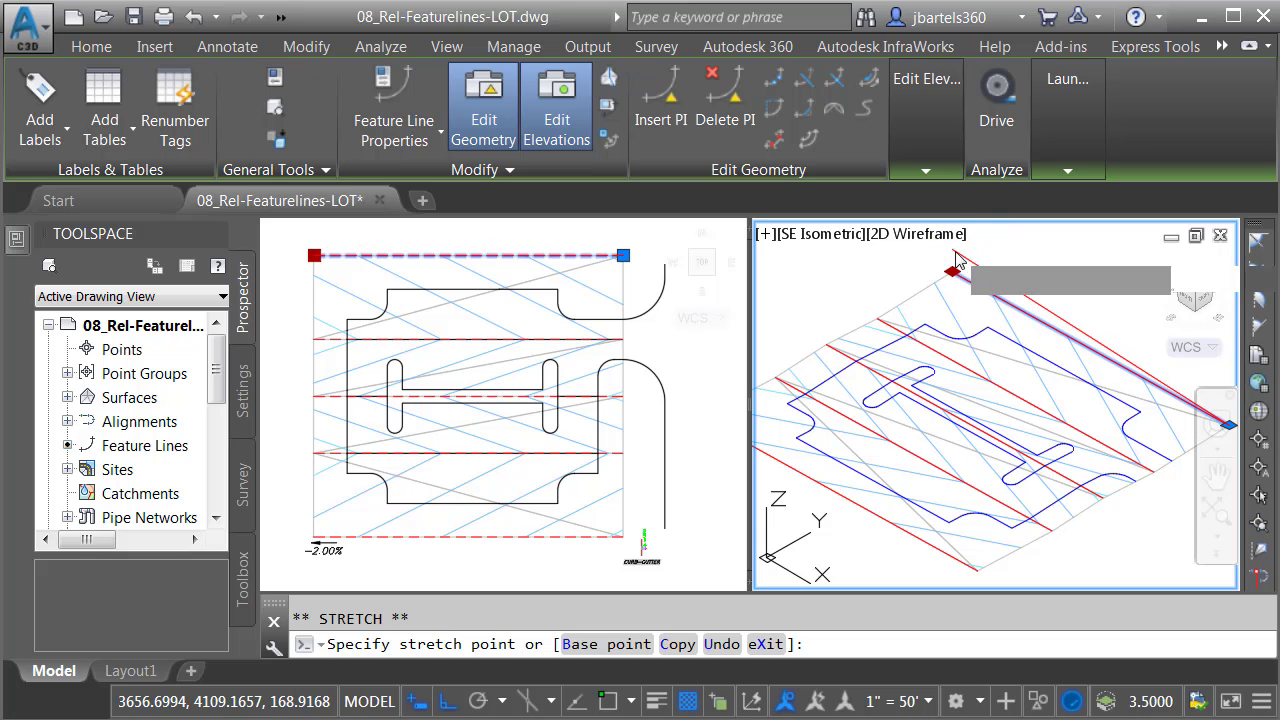
click(950, 258)
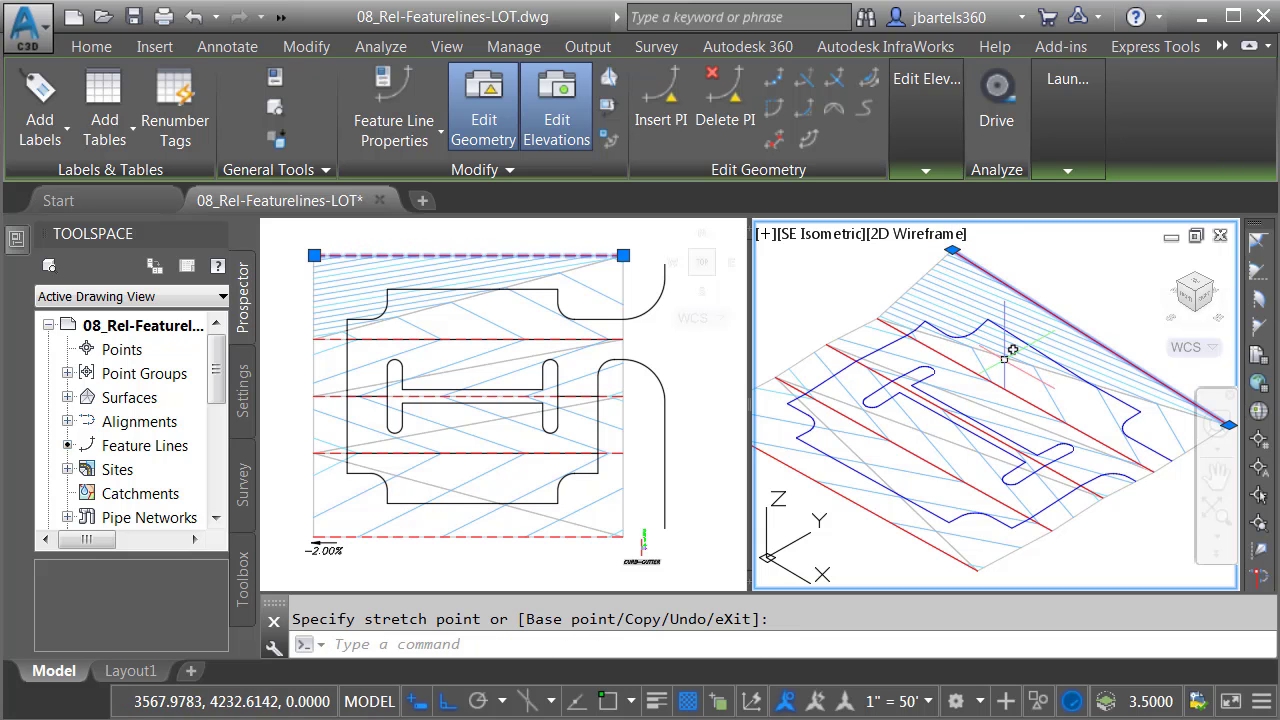
Step: Orbit the isometric view, then zoom in on the CURB-GUTTER assembly in plan and back out
key(Escape)
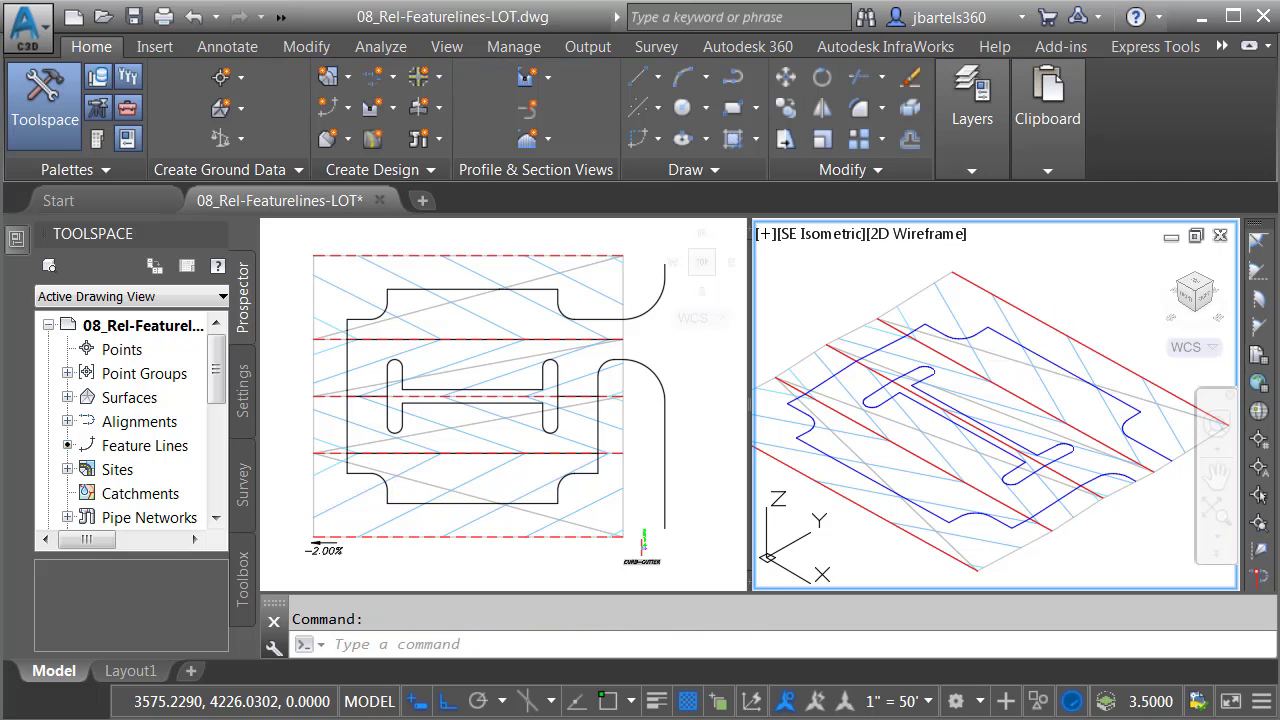
mouse_move(997, 410)
shift+middle_down()
mouse_move(980, 415)
mouse_move(996, 402)
shift+middle_up()
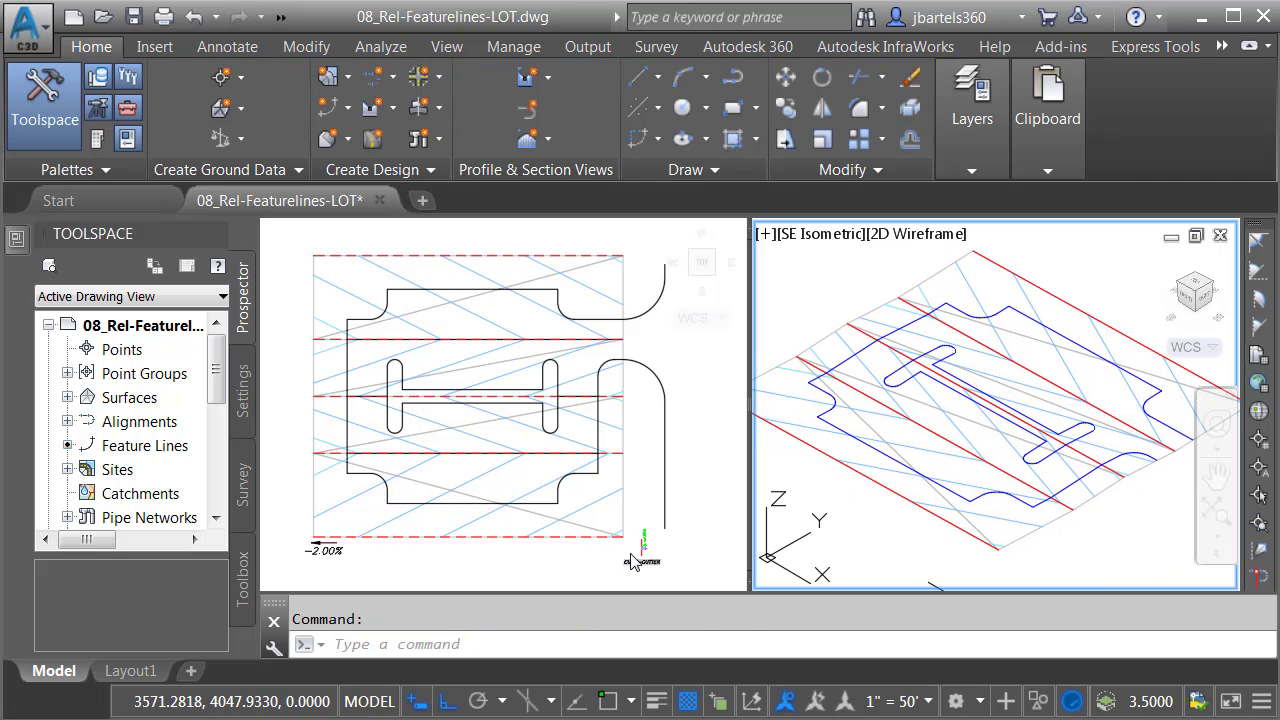
click(596, 558)
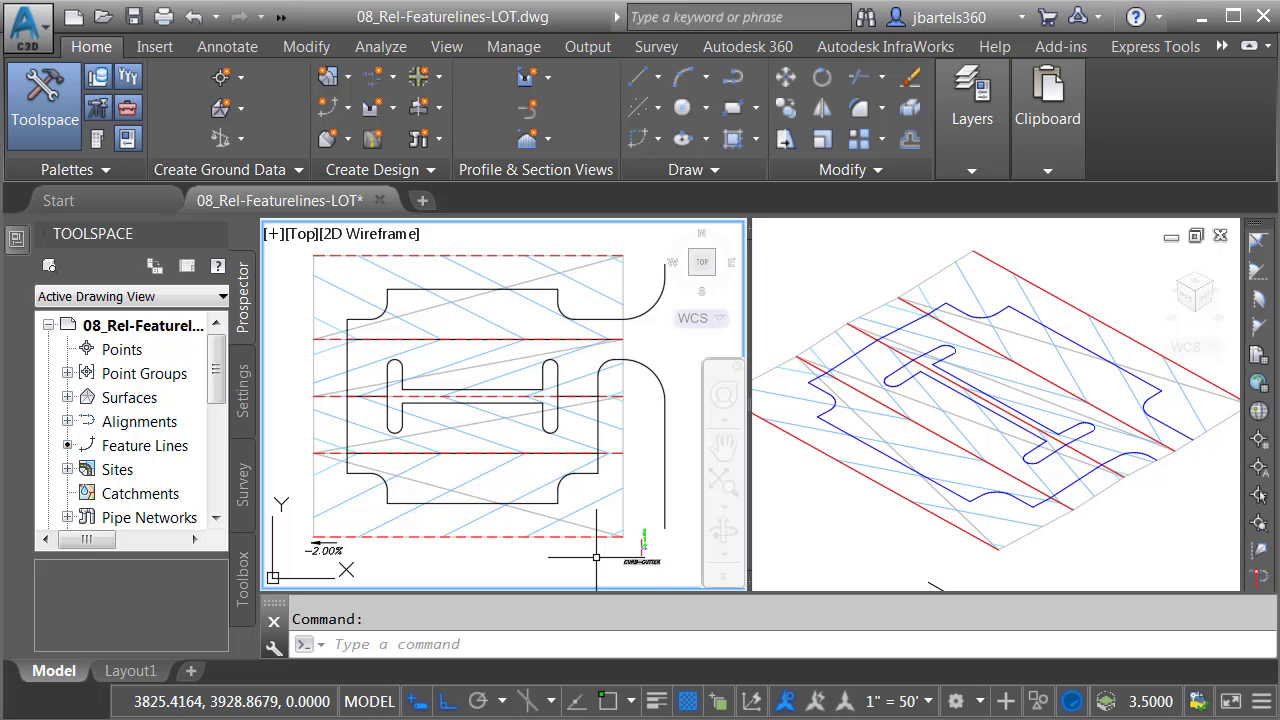
scroll(596, 557, up, 9)
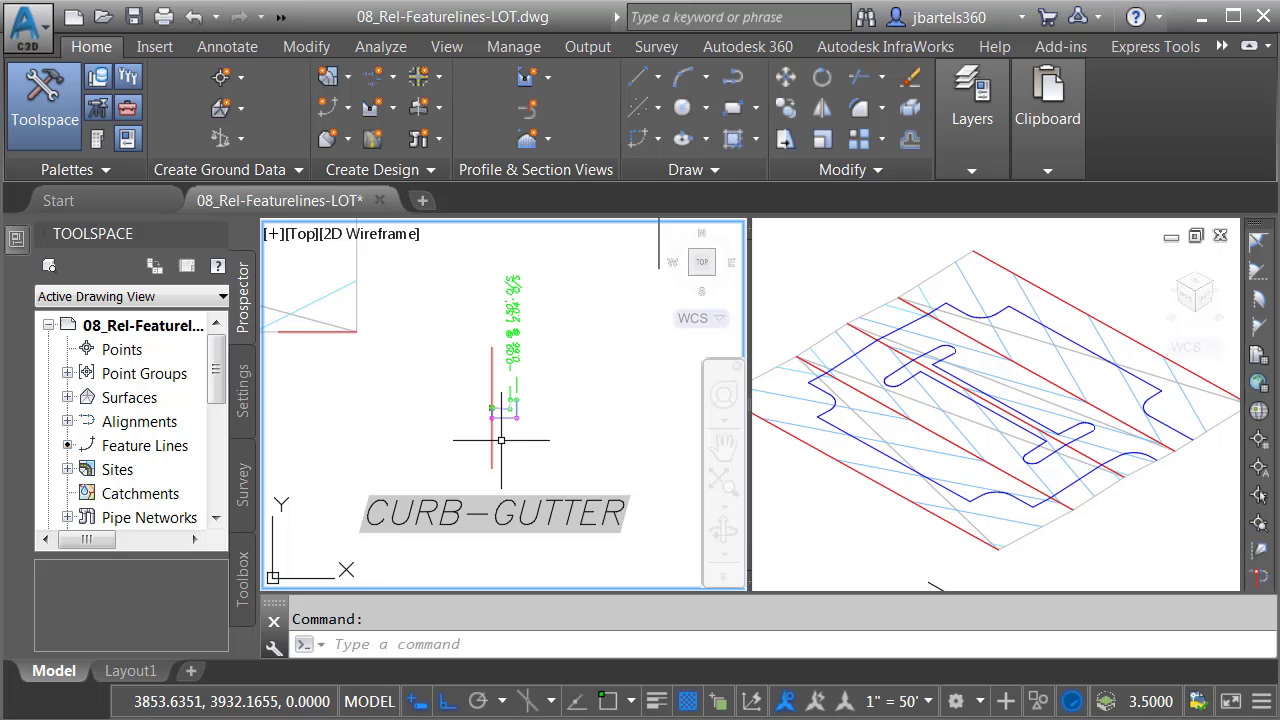
mouse_move(502, 420)
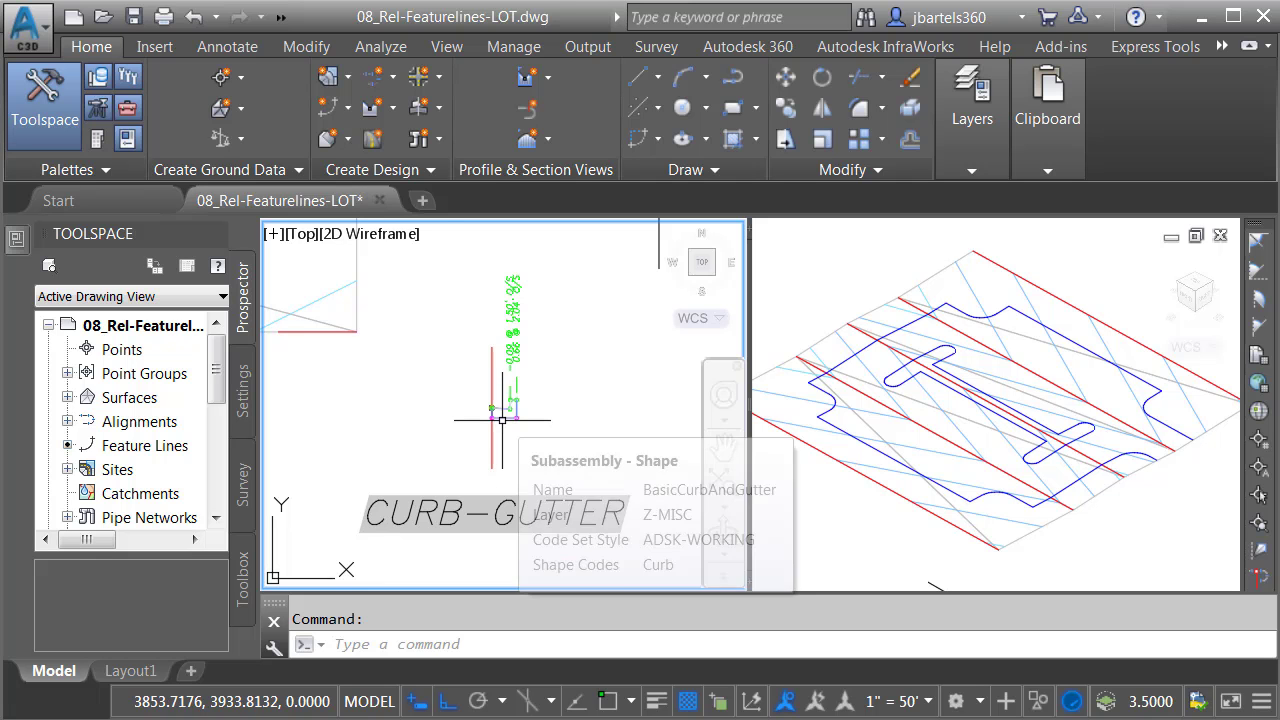
scroll(505, 422, down, 7)
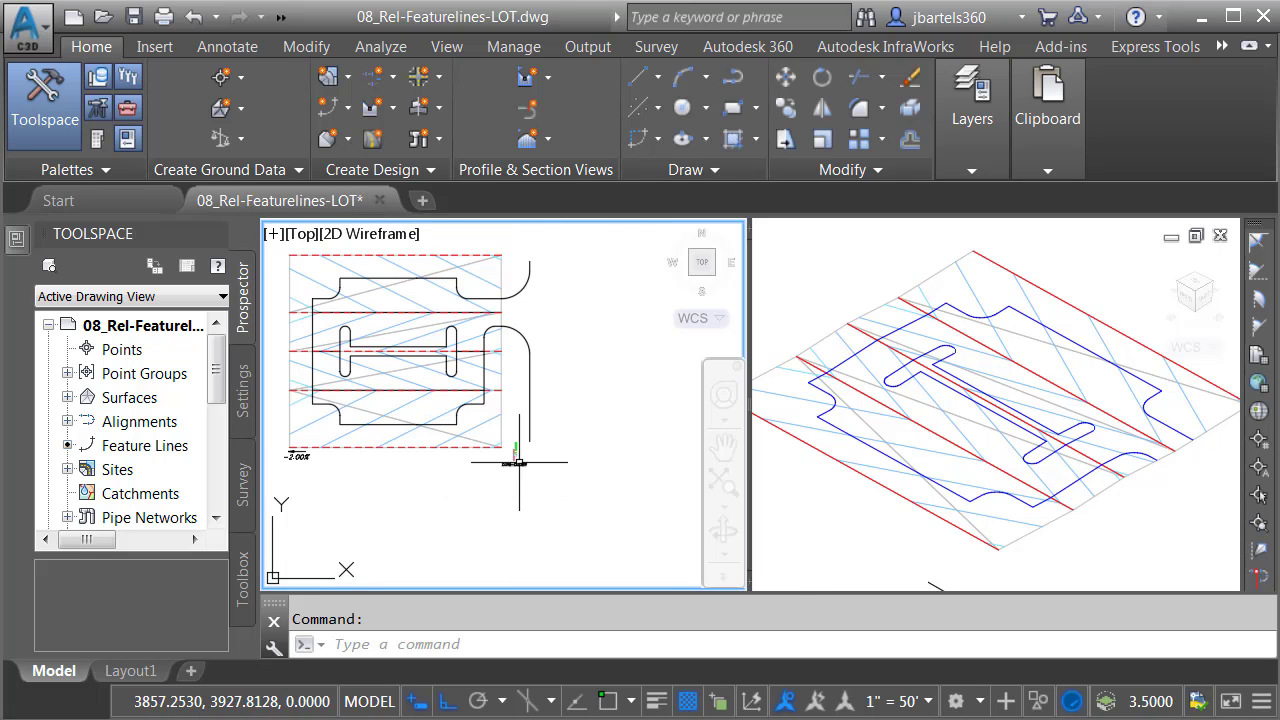
scroll(519, 463, up, 3)
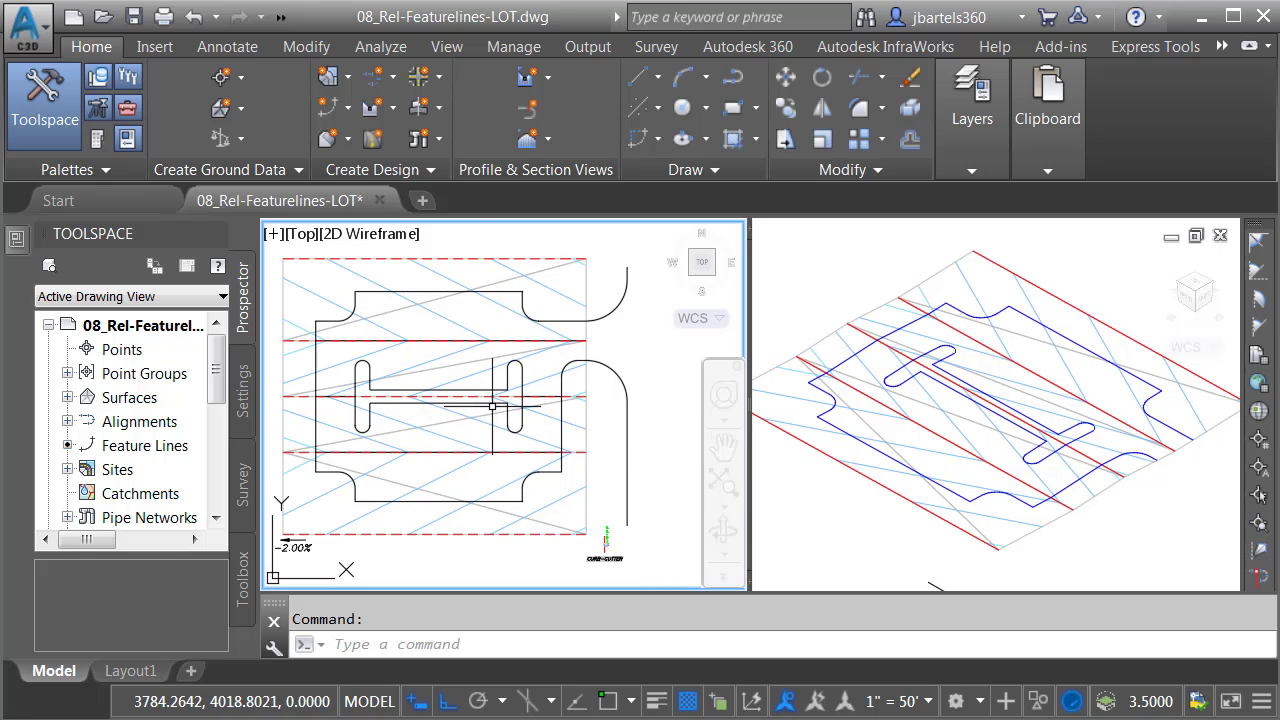
Step: Start a corridor using the lot edge feature line as baseline, named LOT EOP
click(374, 139)
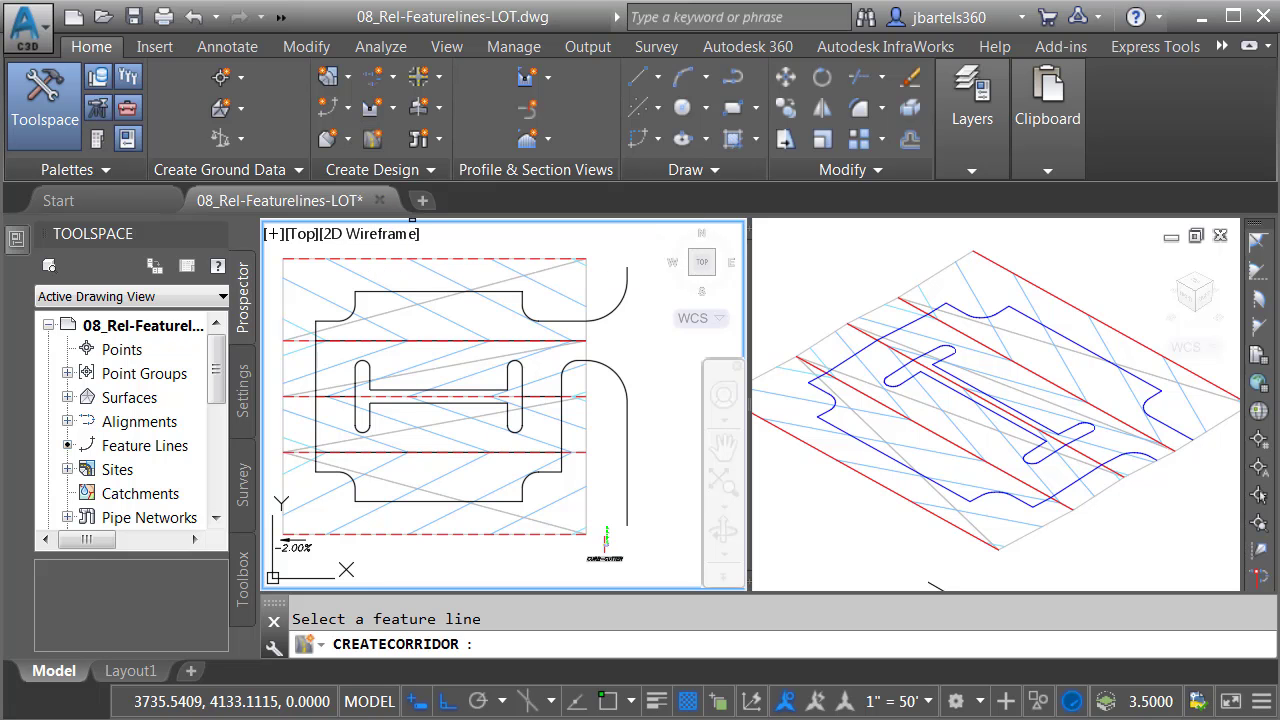
click(509, 297)
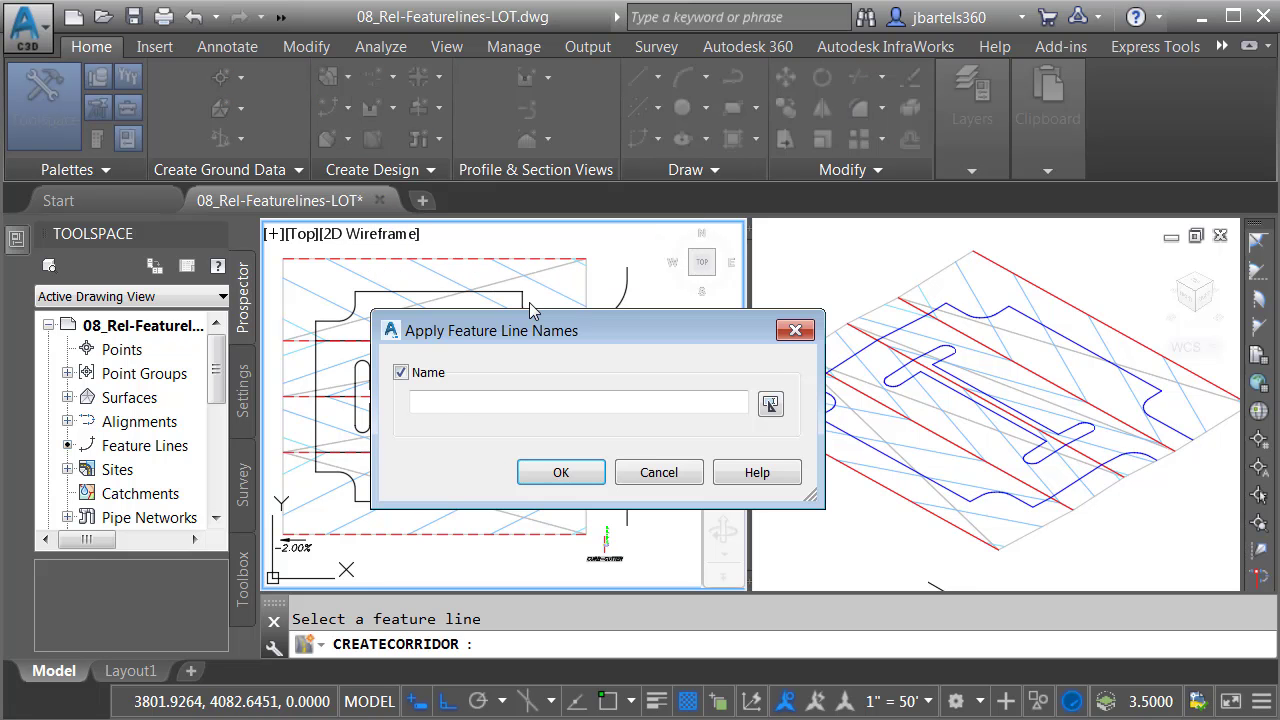
click(461, 403)
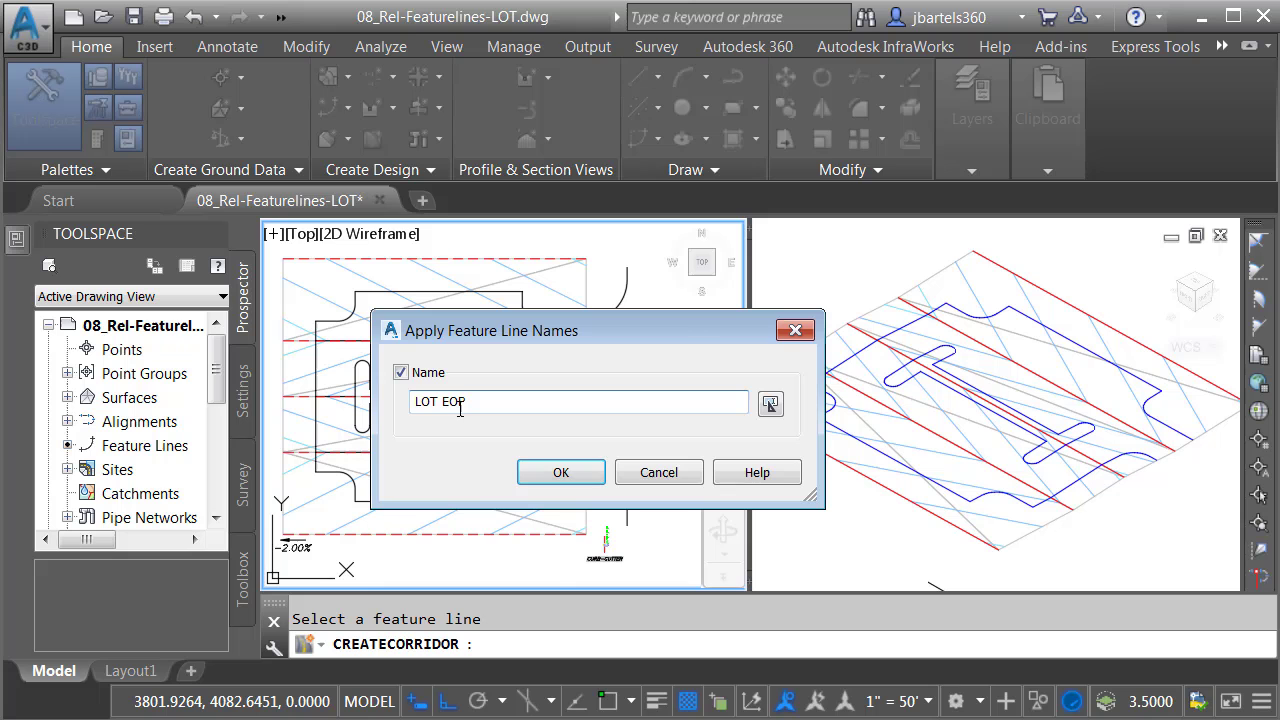
click(556, 472)
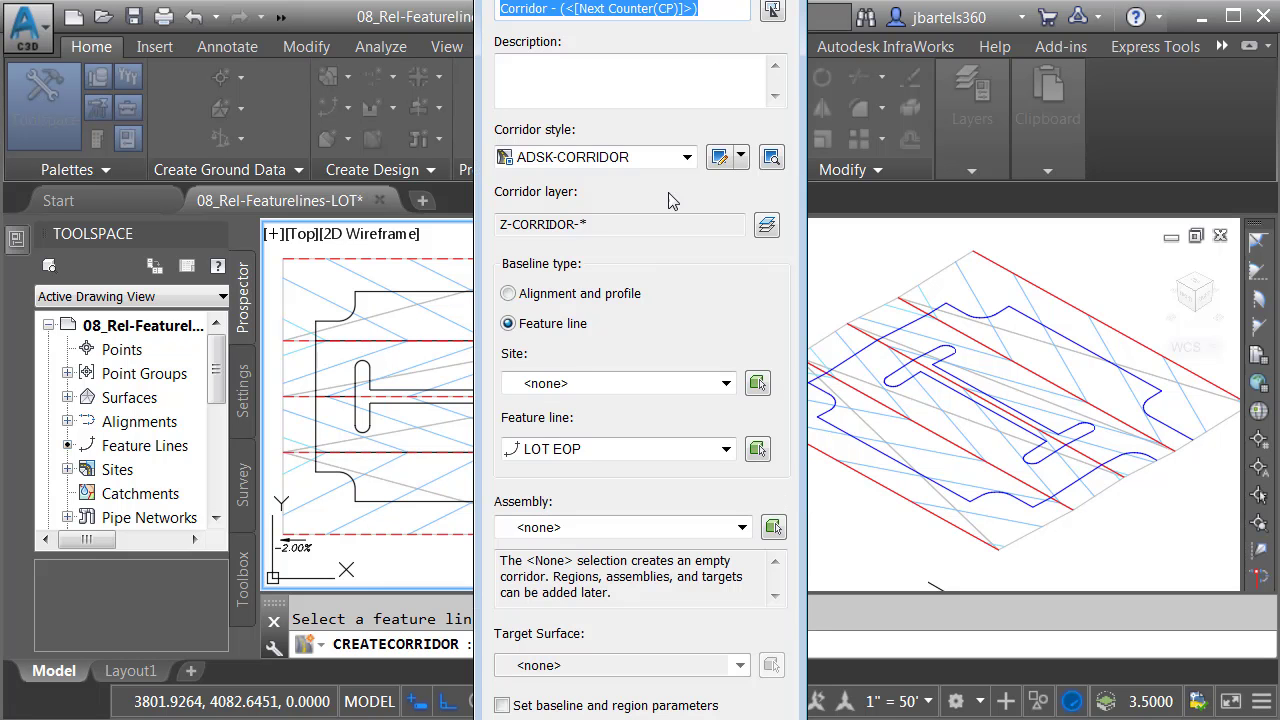
Step: Name the corridor 'Parking Lot', assign the Curb-Gutter assembly, and confirm
drag(698, 8, 500, 9)
text(Parking Lot)
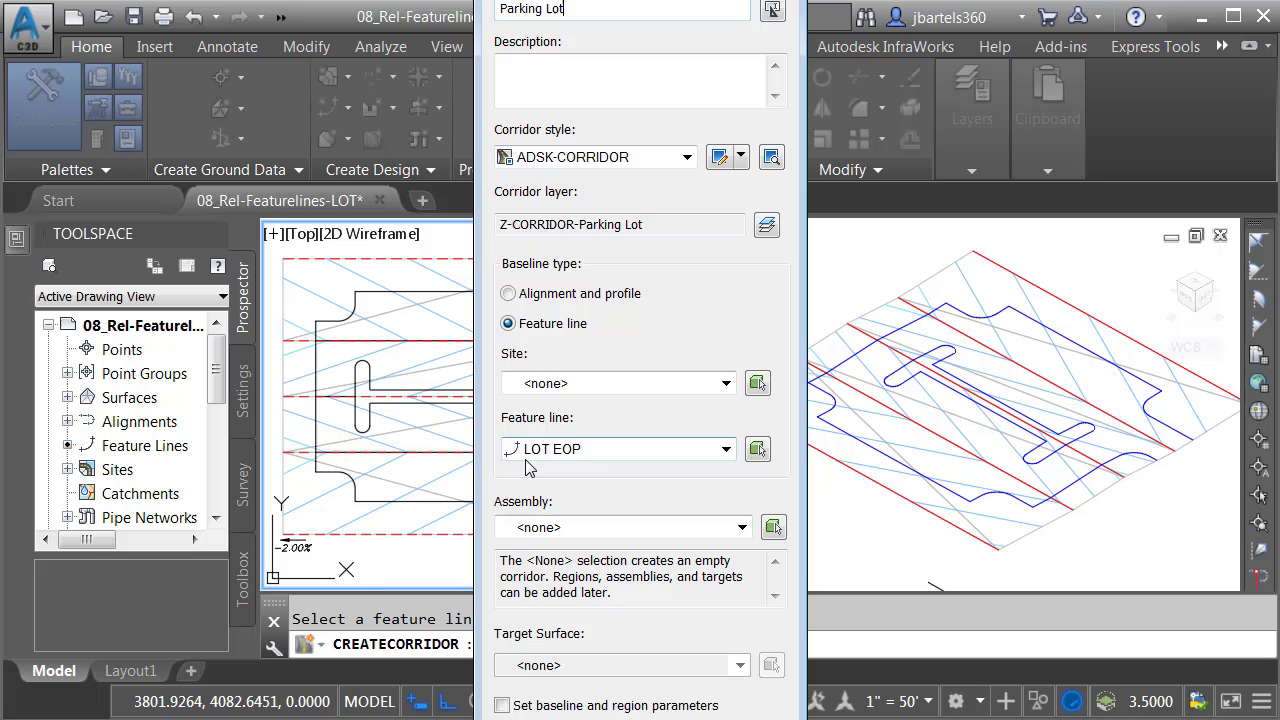
click(563, 528)
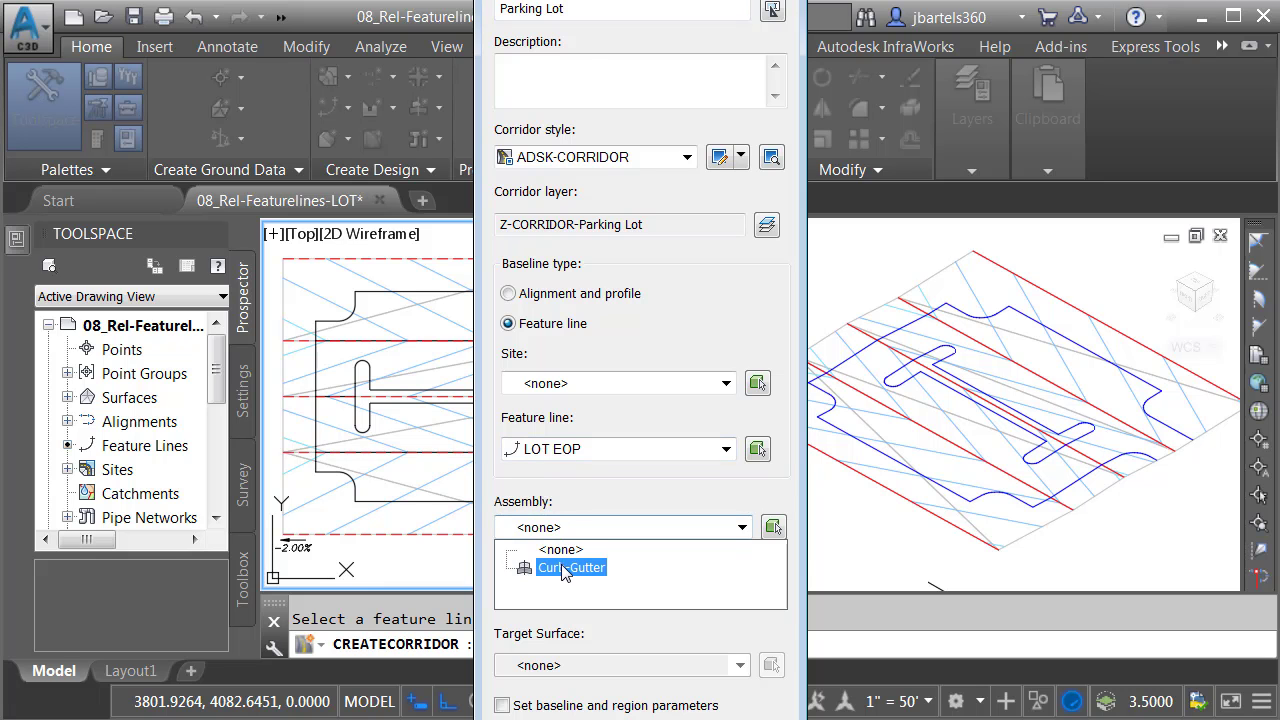
click(562, 567)
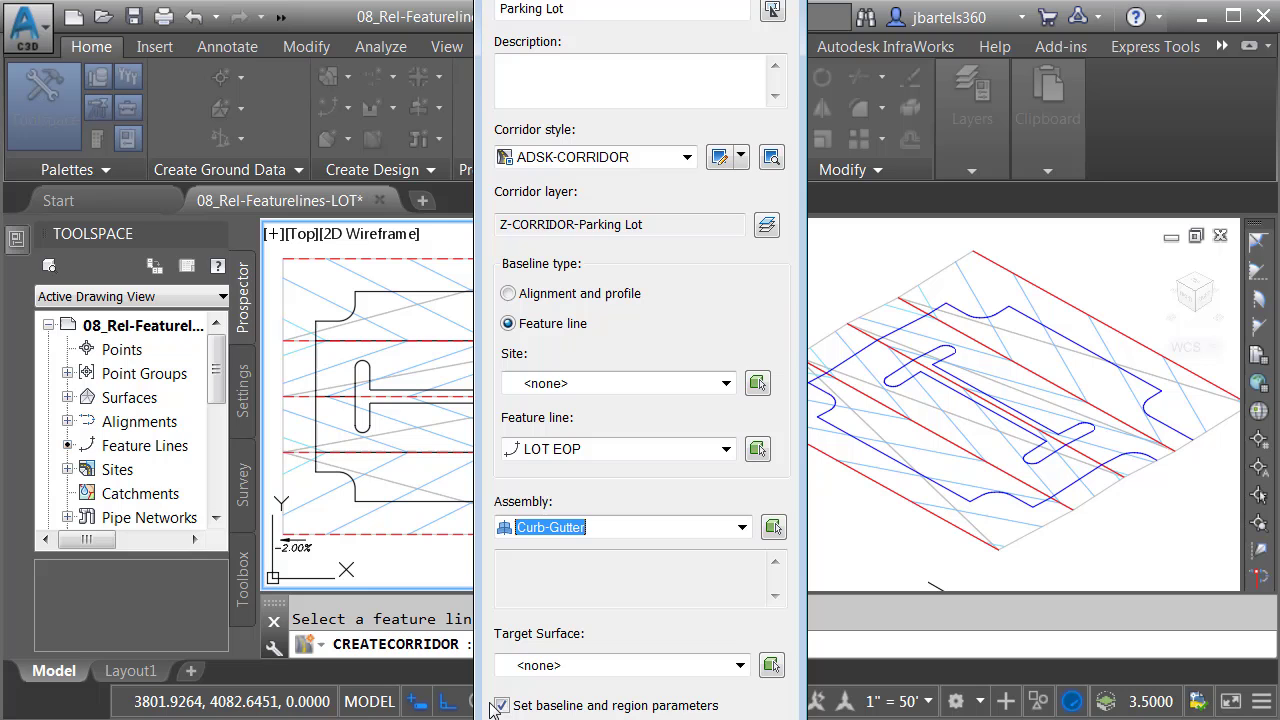
click(580, 716)
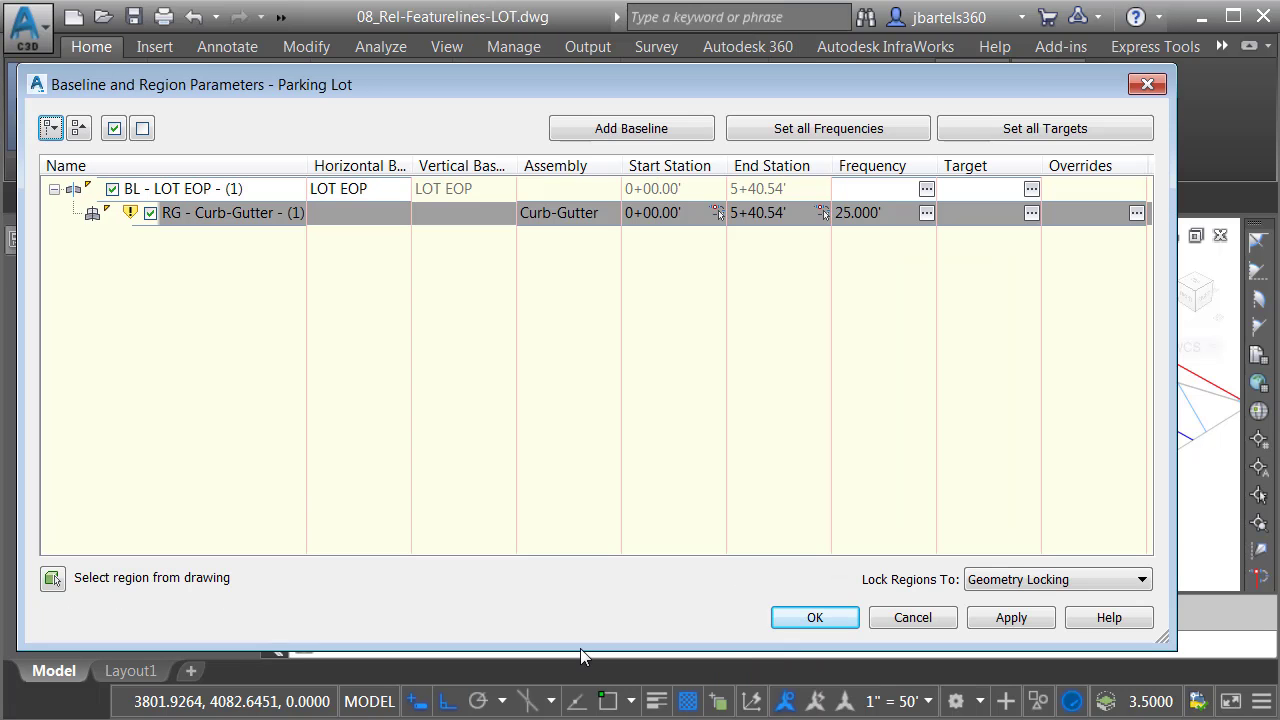
Step: Set along-curve frequency to By curvature at 0.100' mid-ordinate distance and rebuild the corridor
click(783, 129)
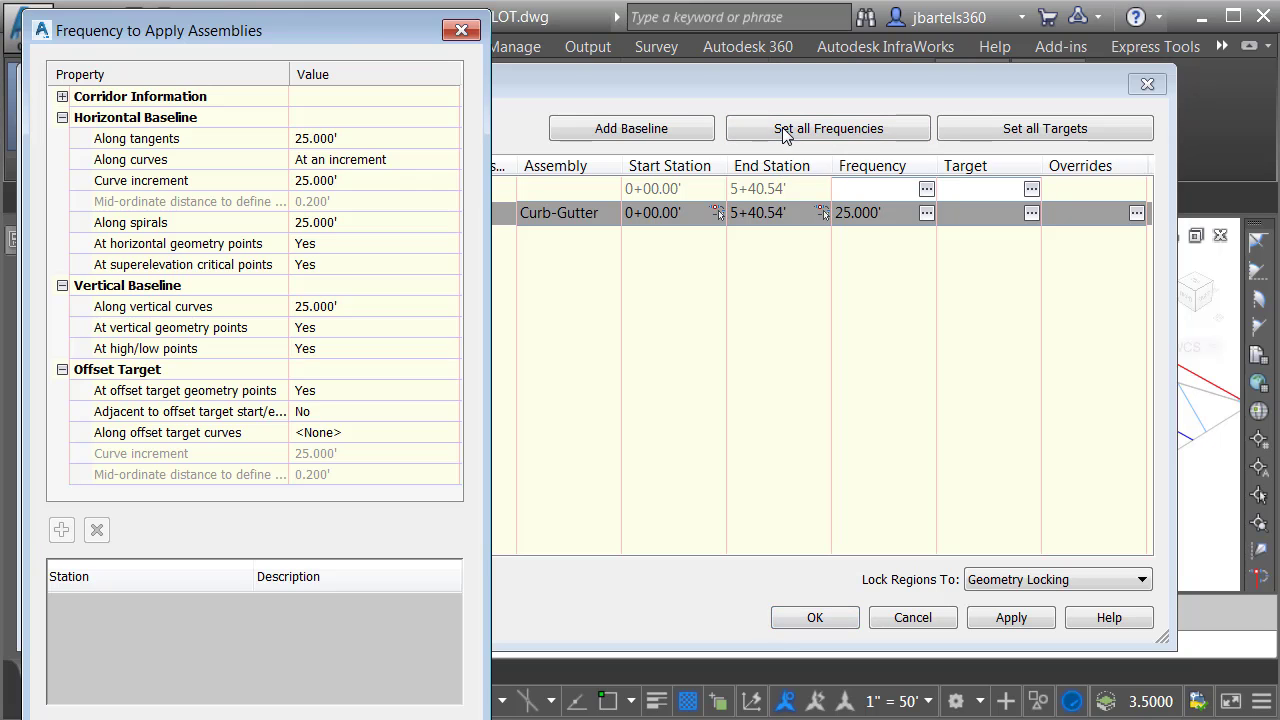
click(365, 165)
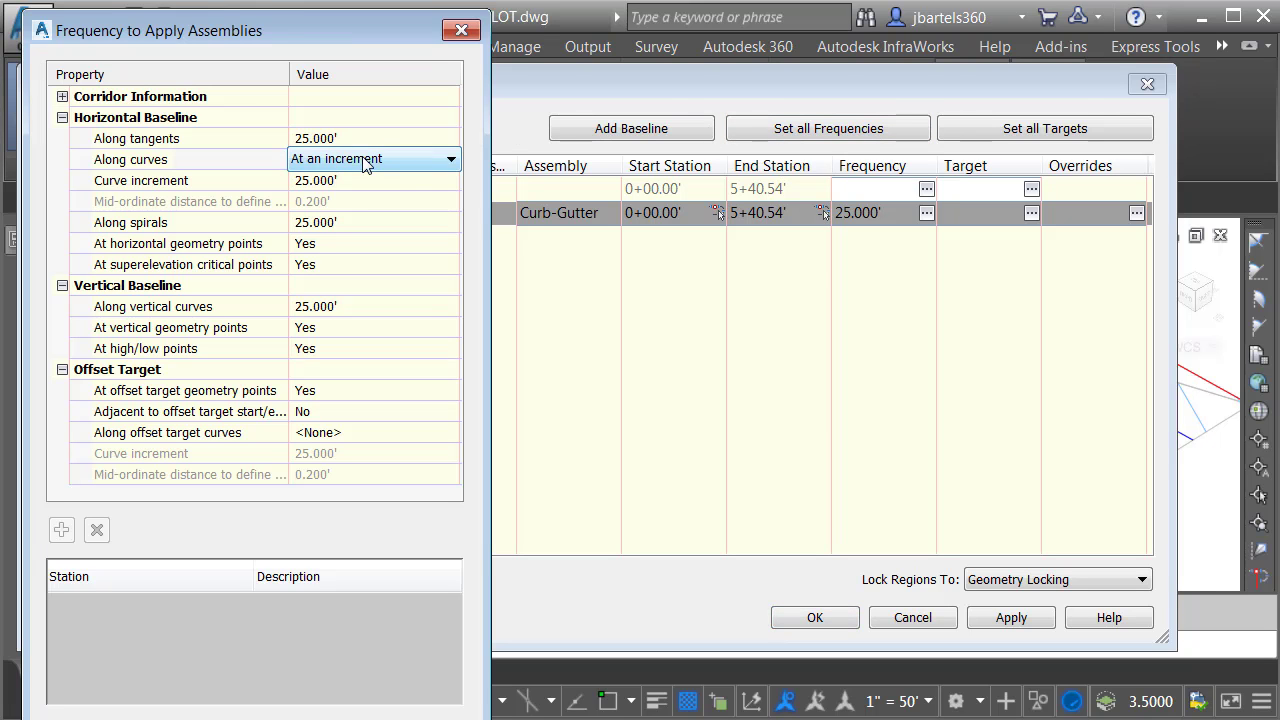
click(357, 165)
click(342, 197)
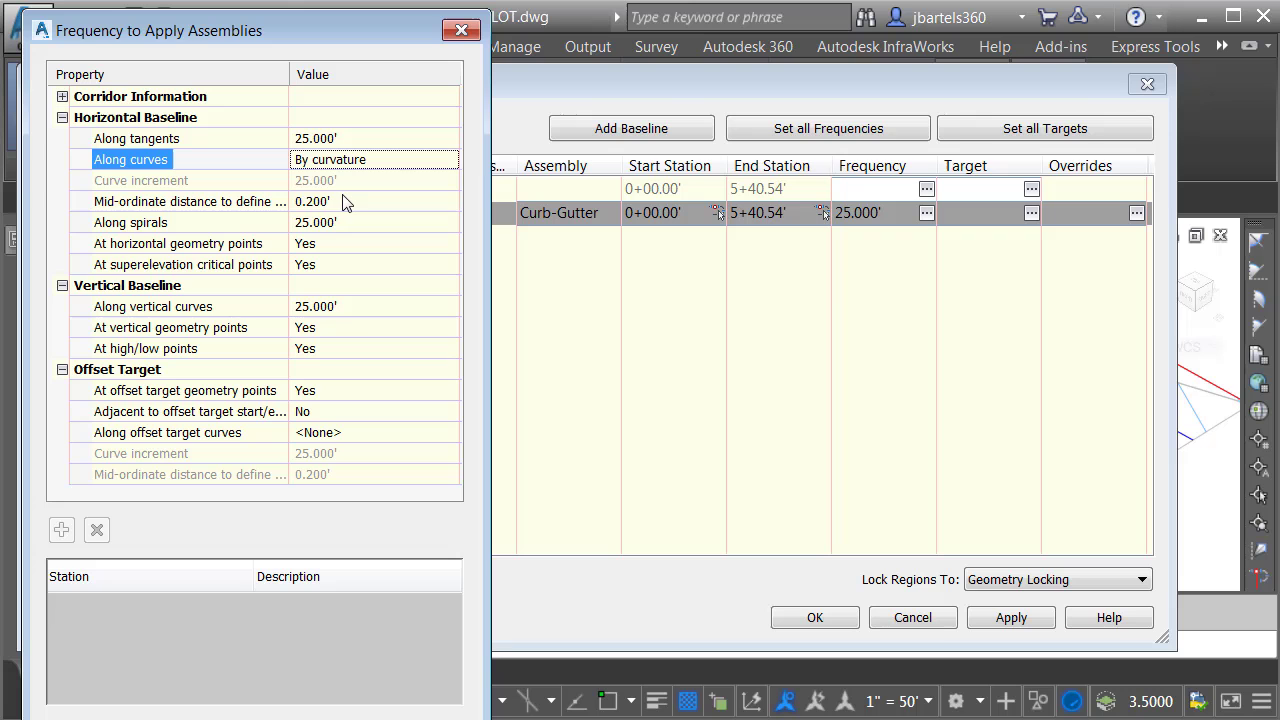
click(320, 201)
click(304, 199)
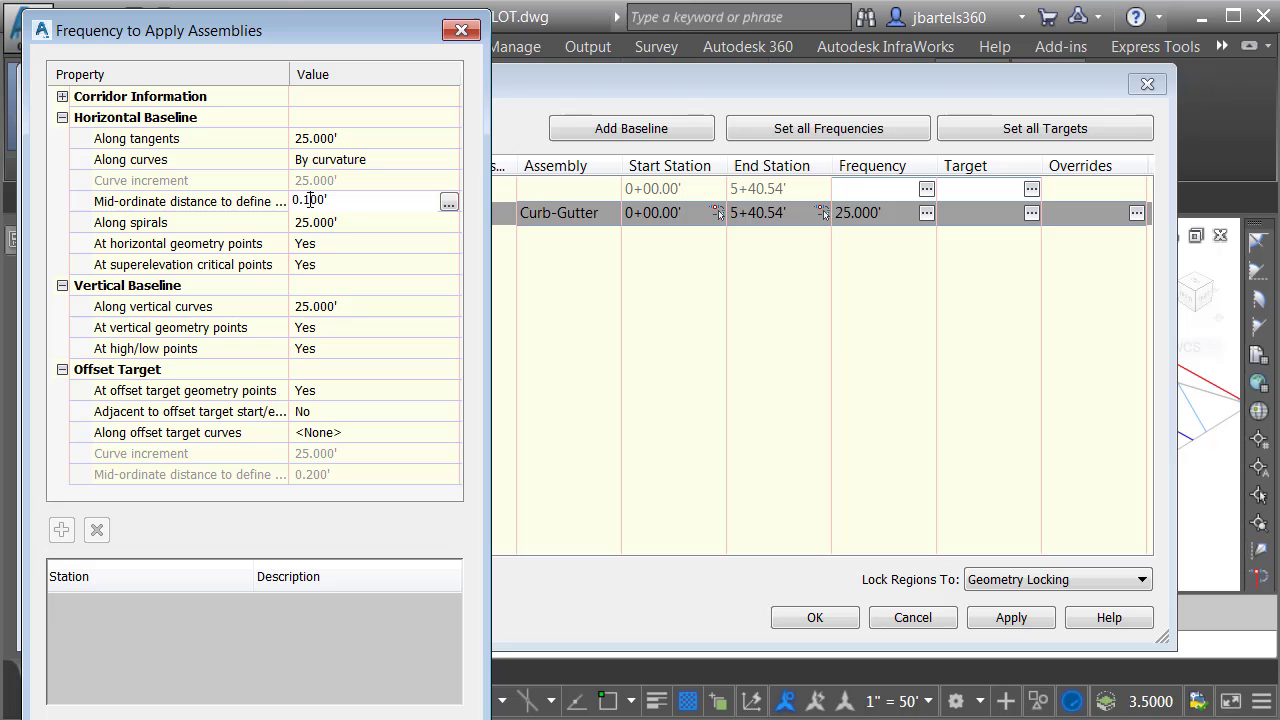
key(Return)
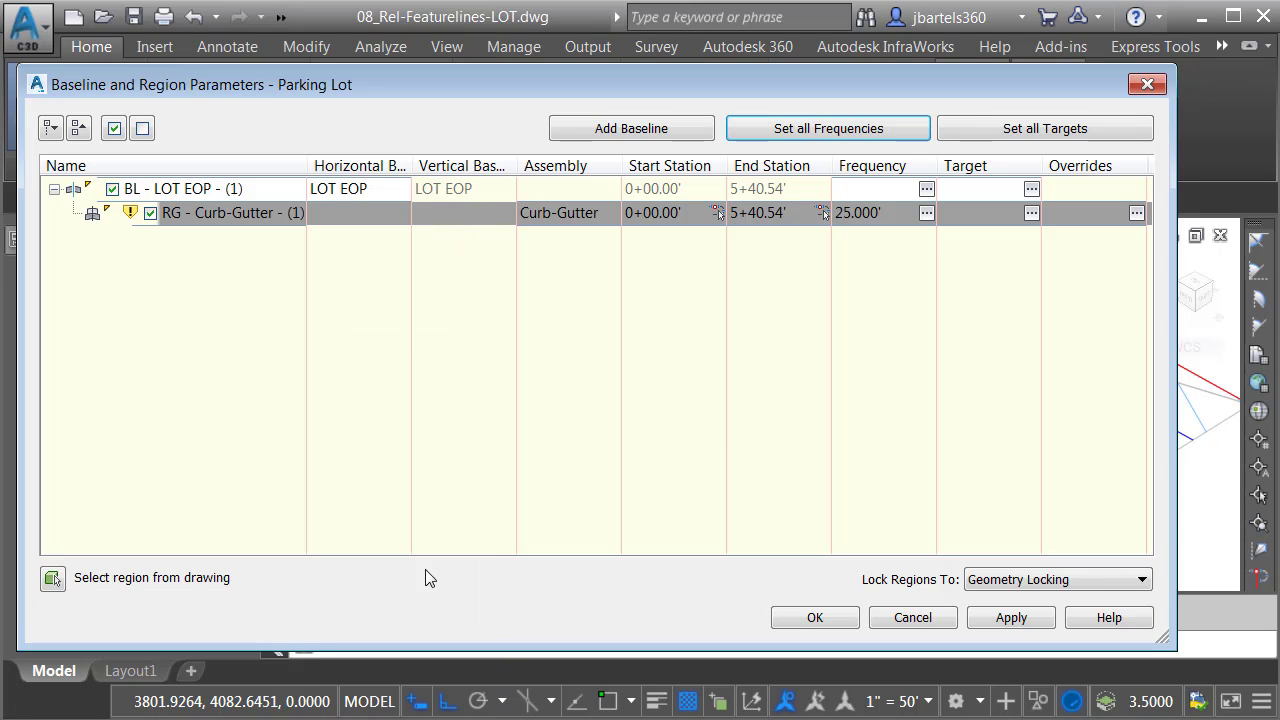
click(785, 616)
click(480, 370)
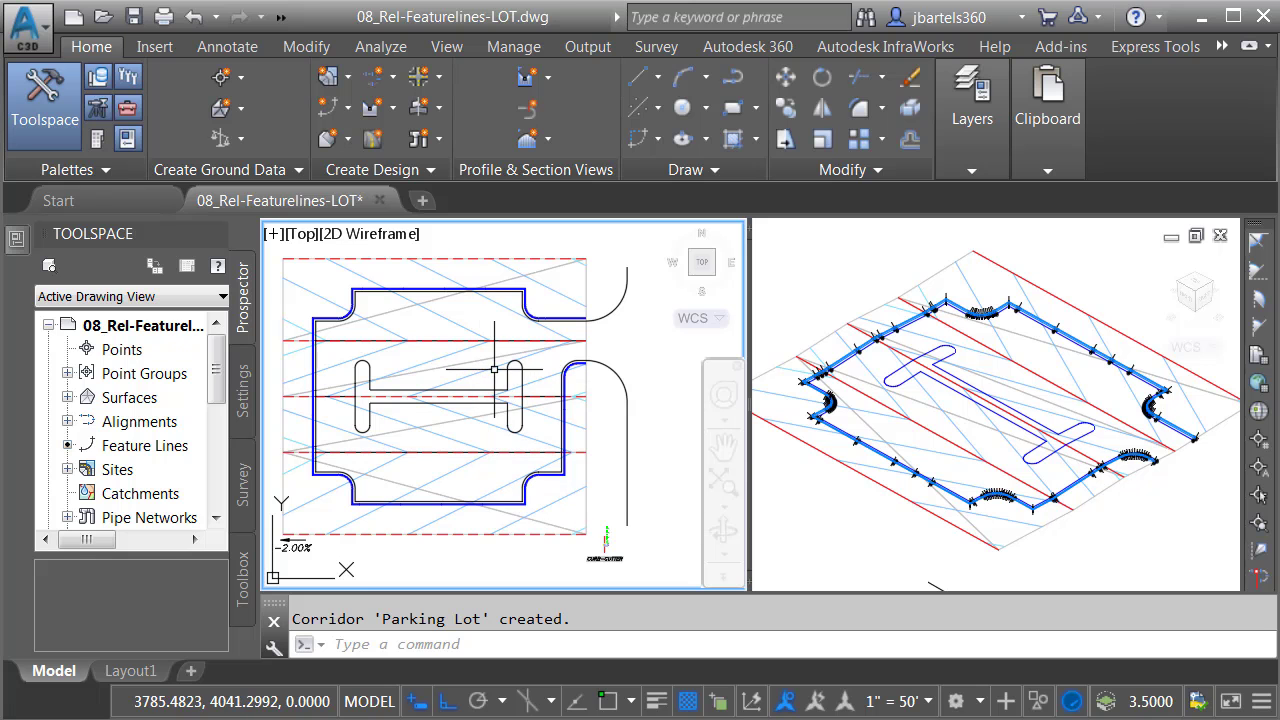
Step: Add a second corridor baseline along the island feature line, named LOT ISLAND
click(539, 314)
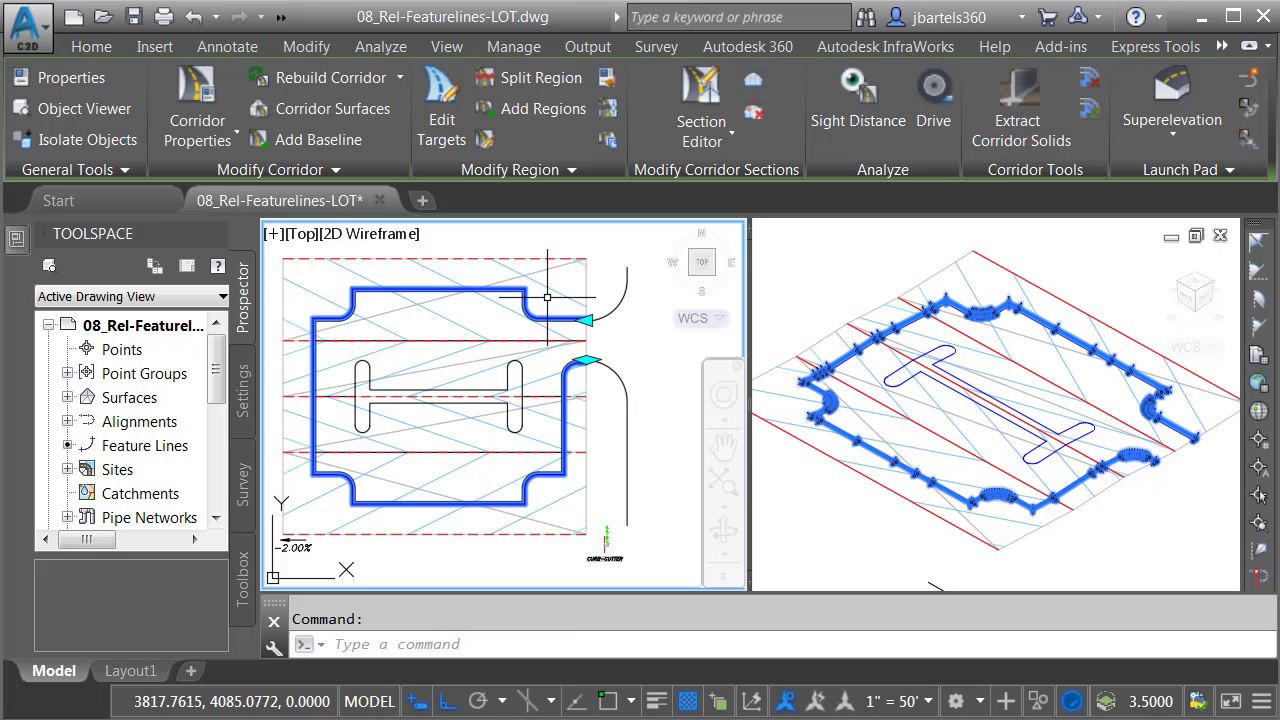
click(212, 125)
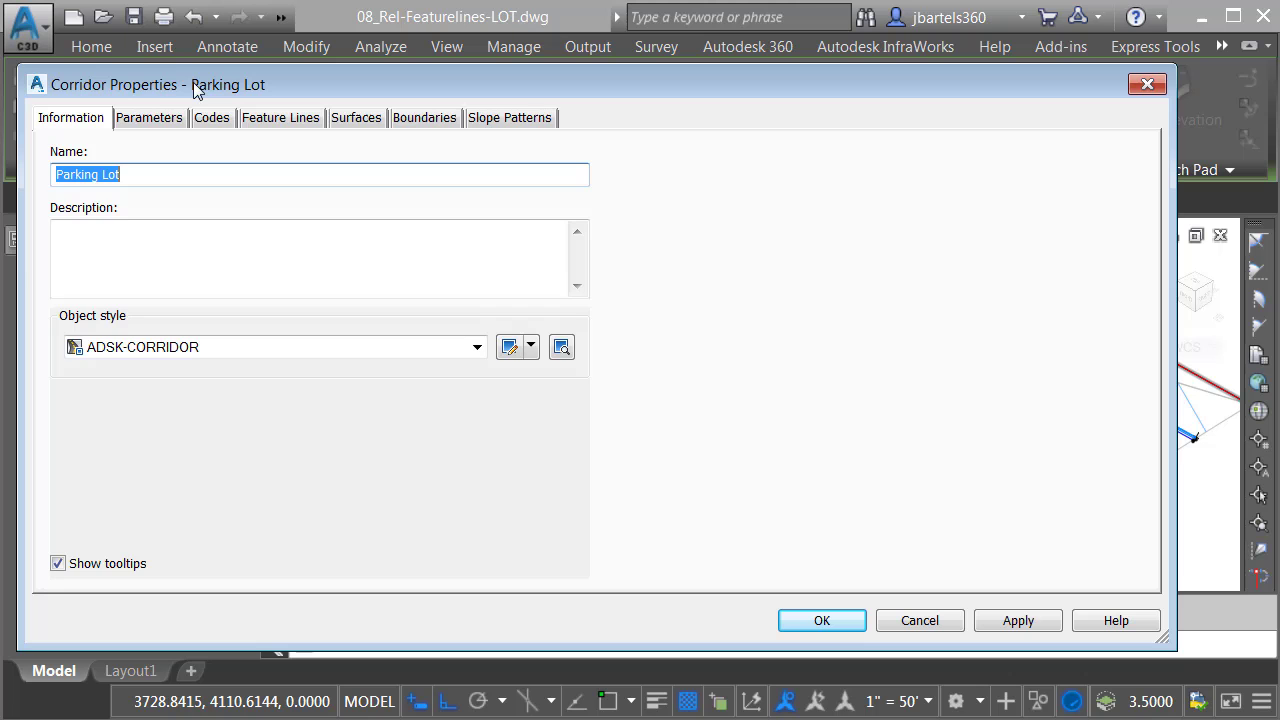
click(168, 118)
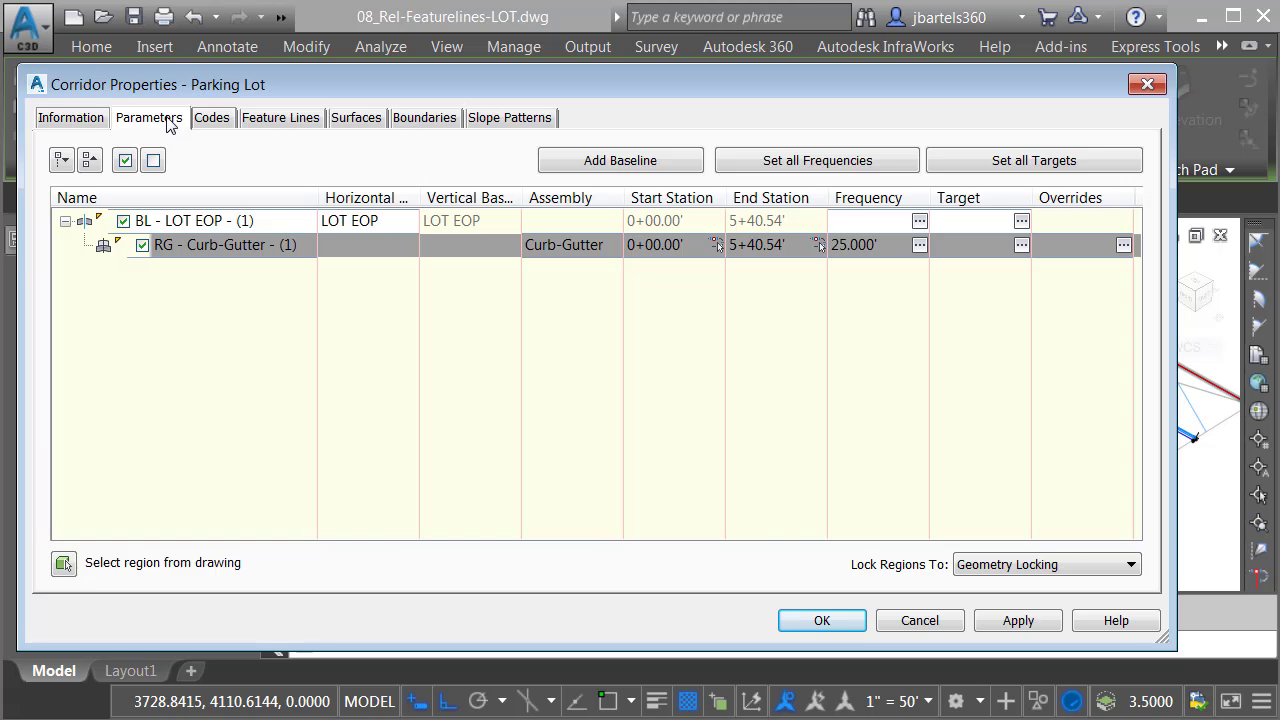
click(582, 163)
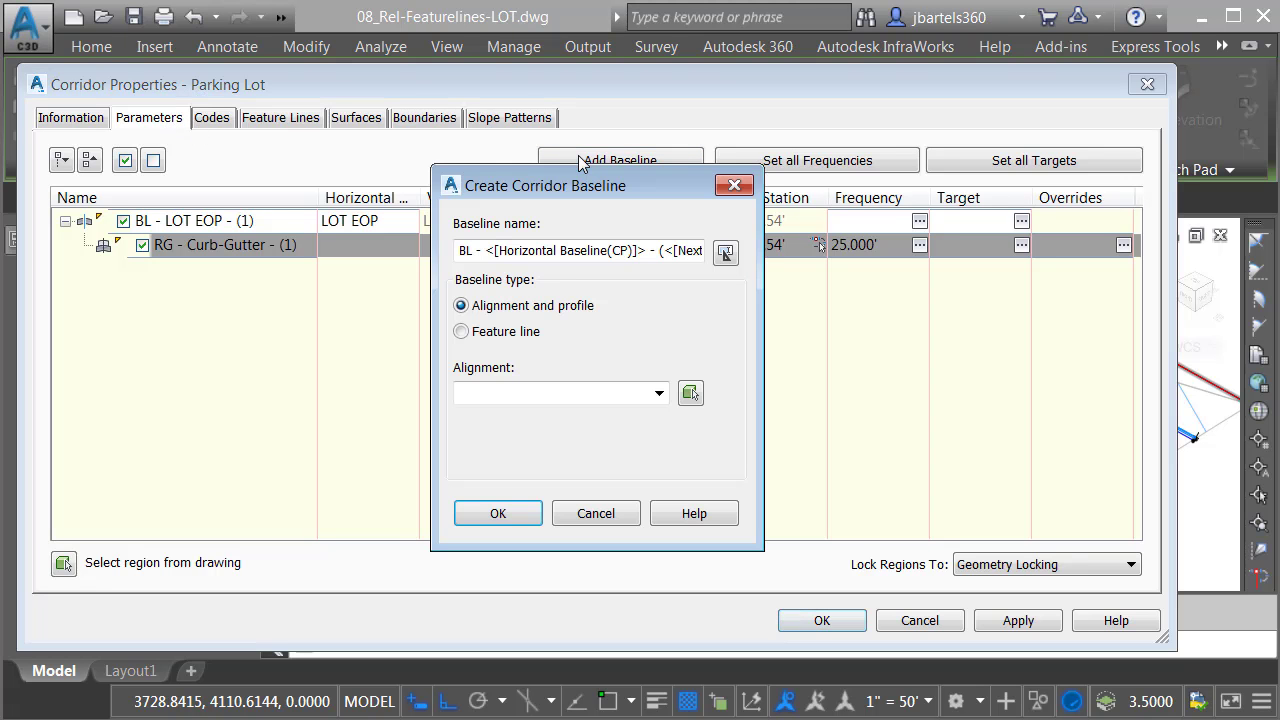
click(461, 331)
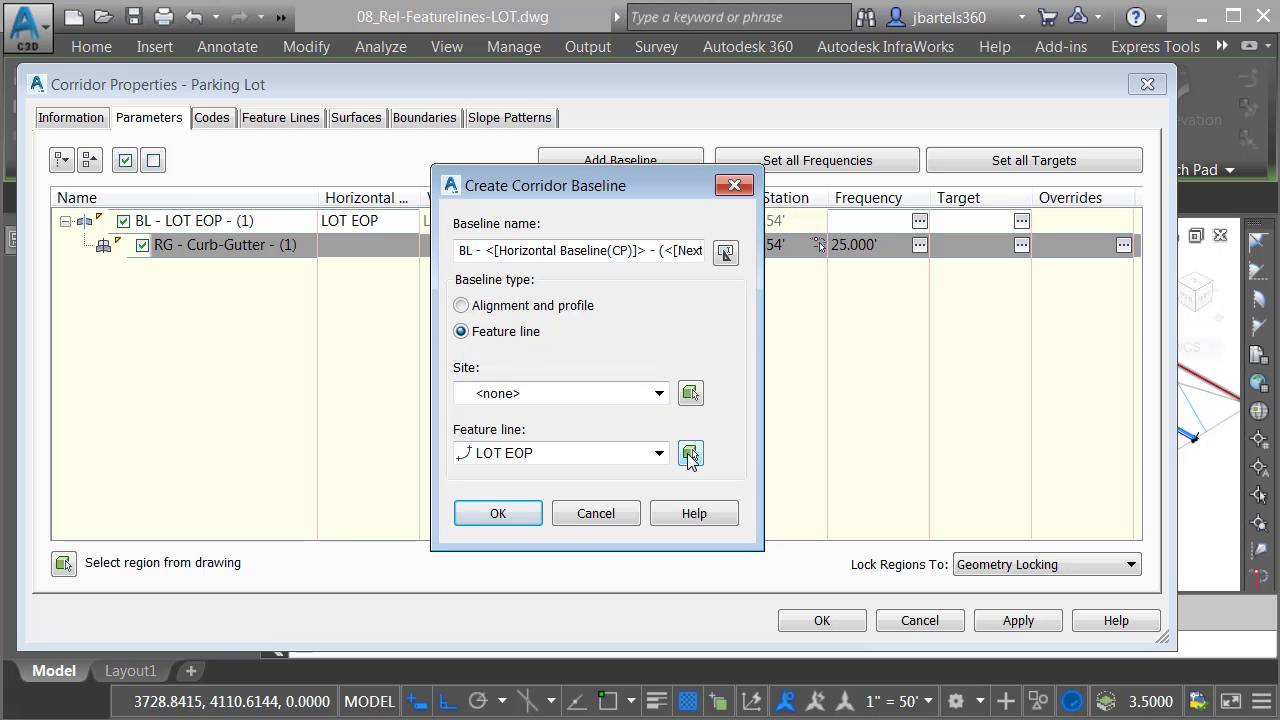
click(689, 454)
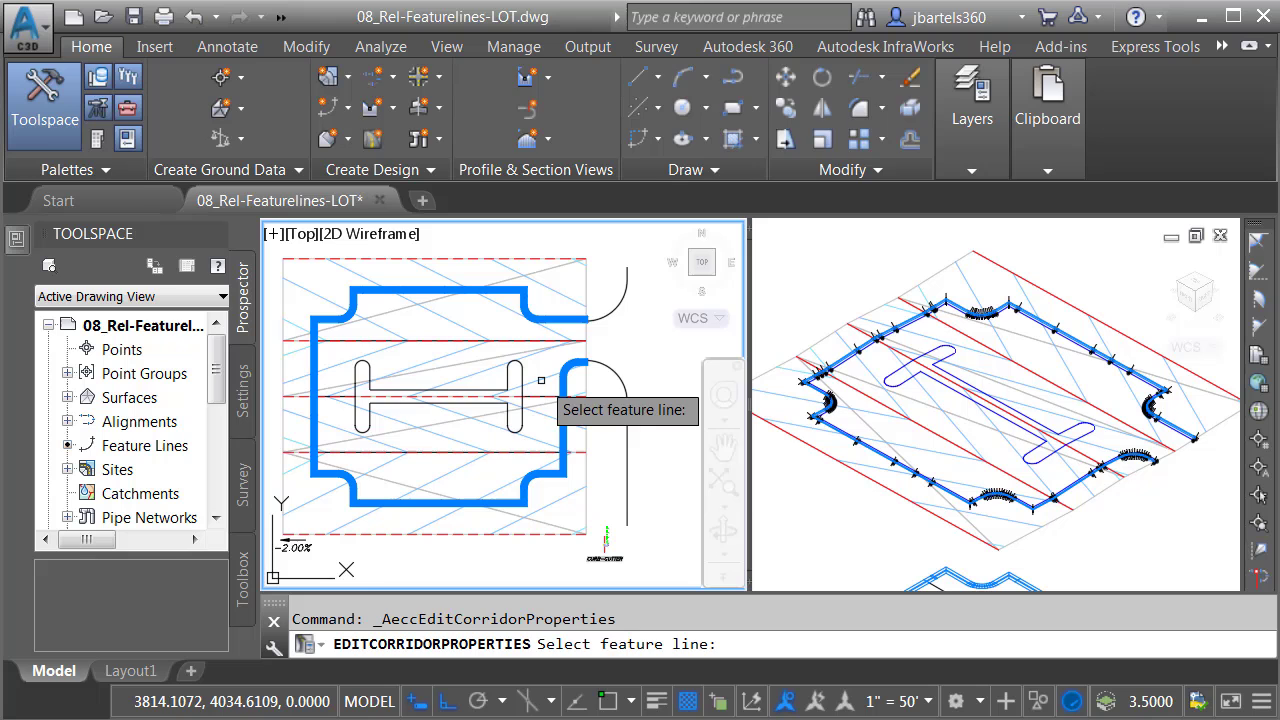
click(523, 376)
click(520, 401)
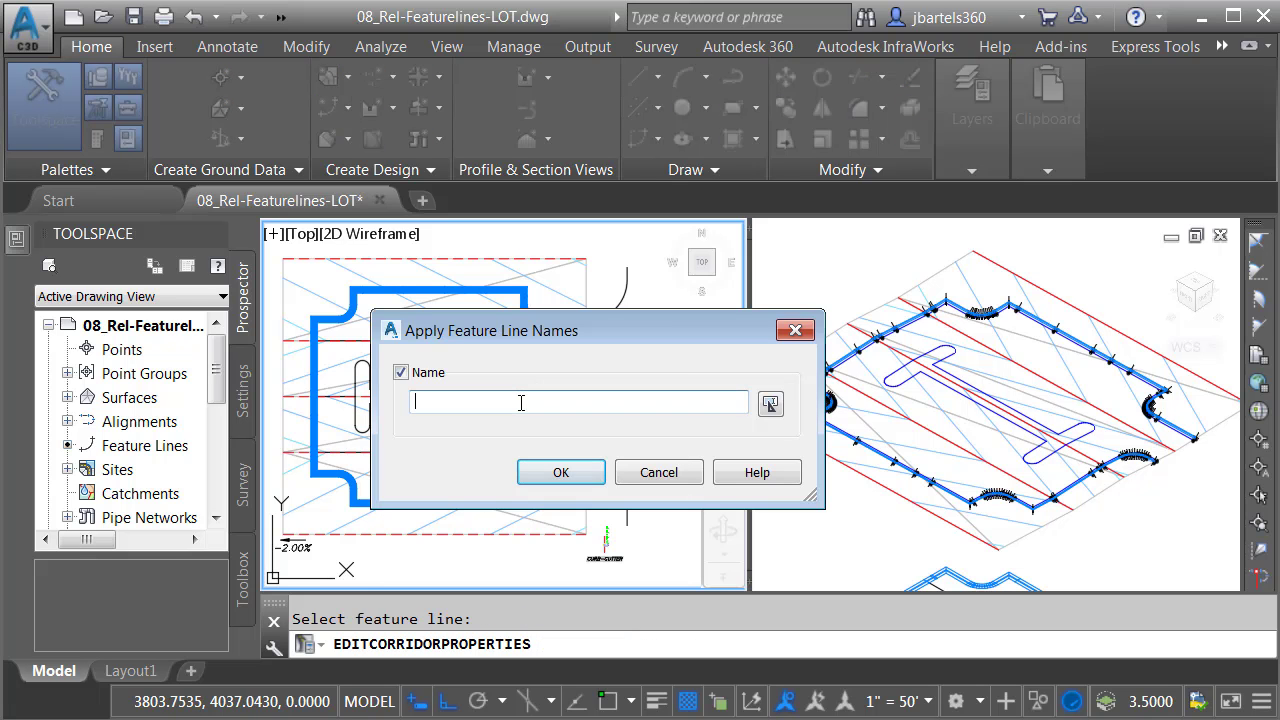
text(LOT ISLAND)
click(547, 471)
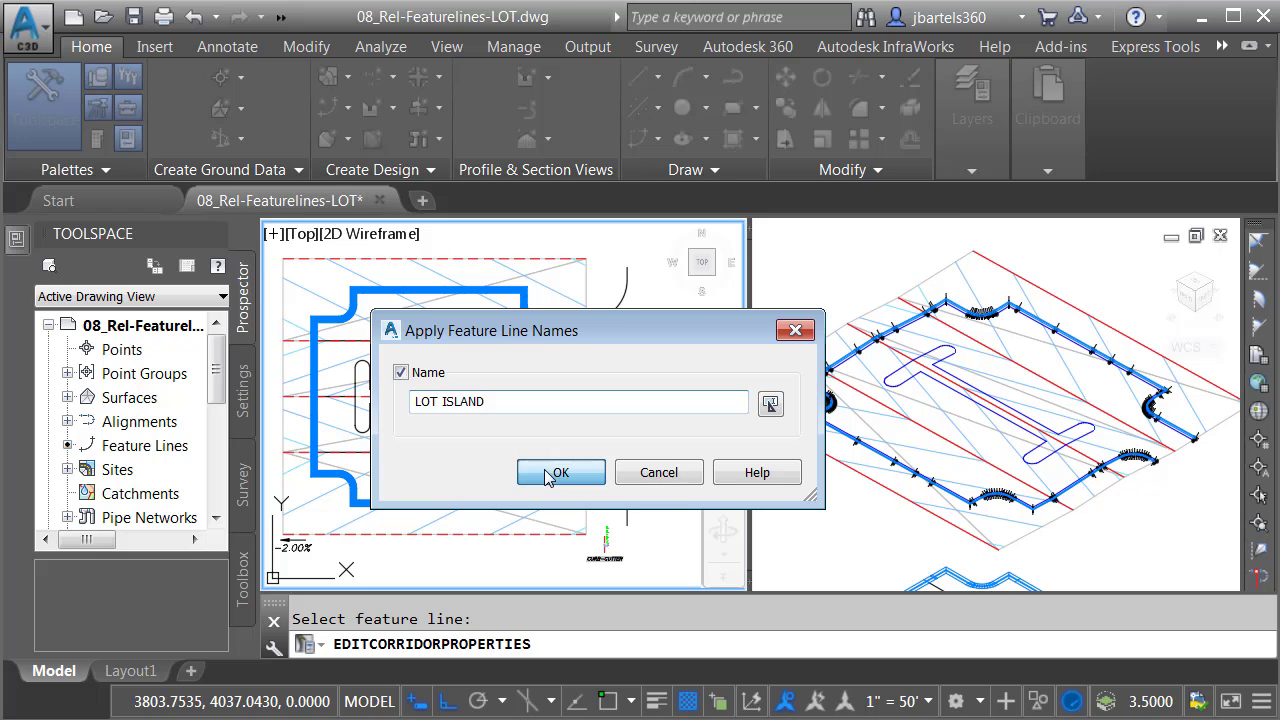
click(498, 513)
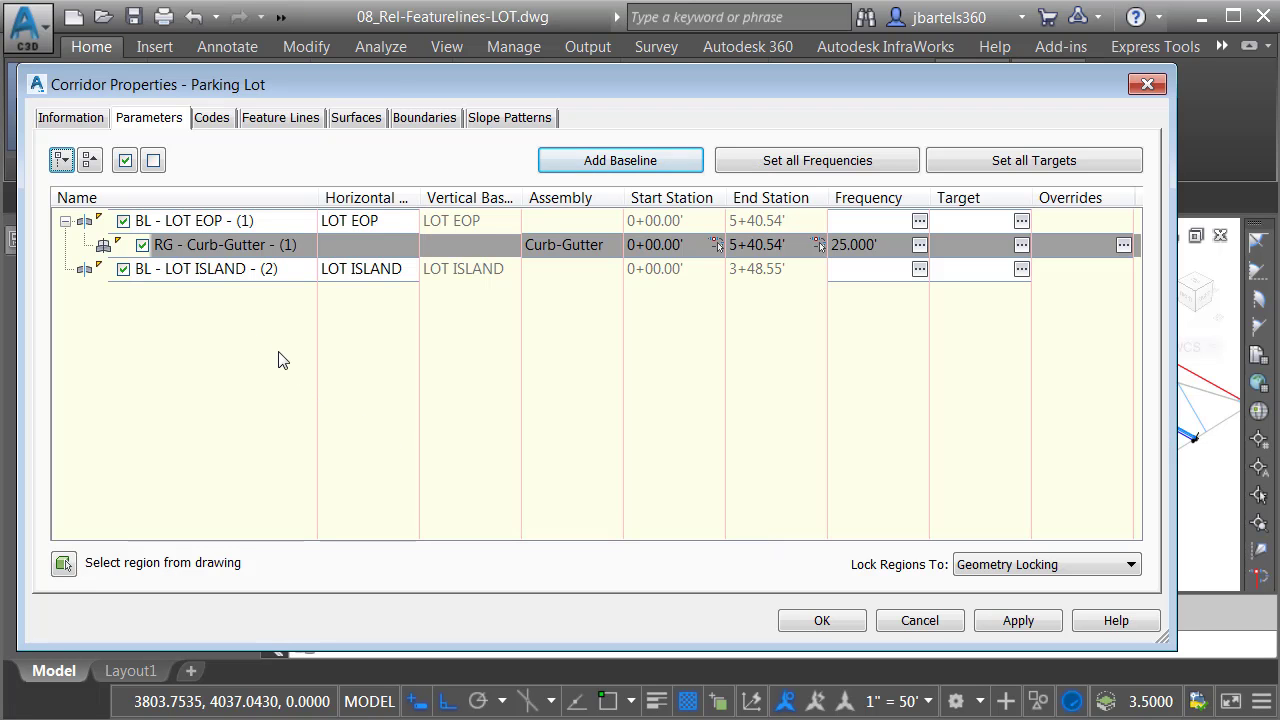
Step: Add a Curb-Gutter region to the LOT ISLAND baseline and rebuild the corridor
right_click(194, 270)
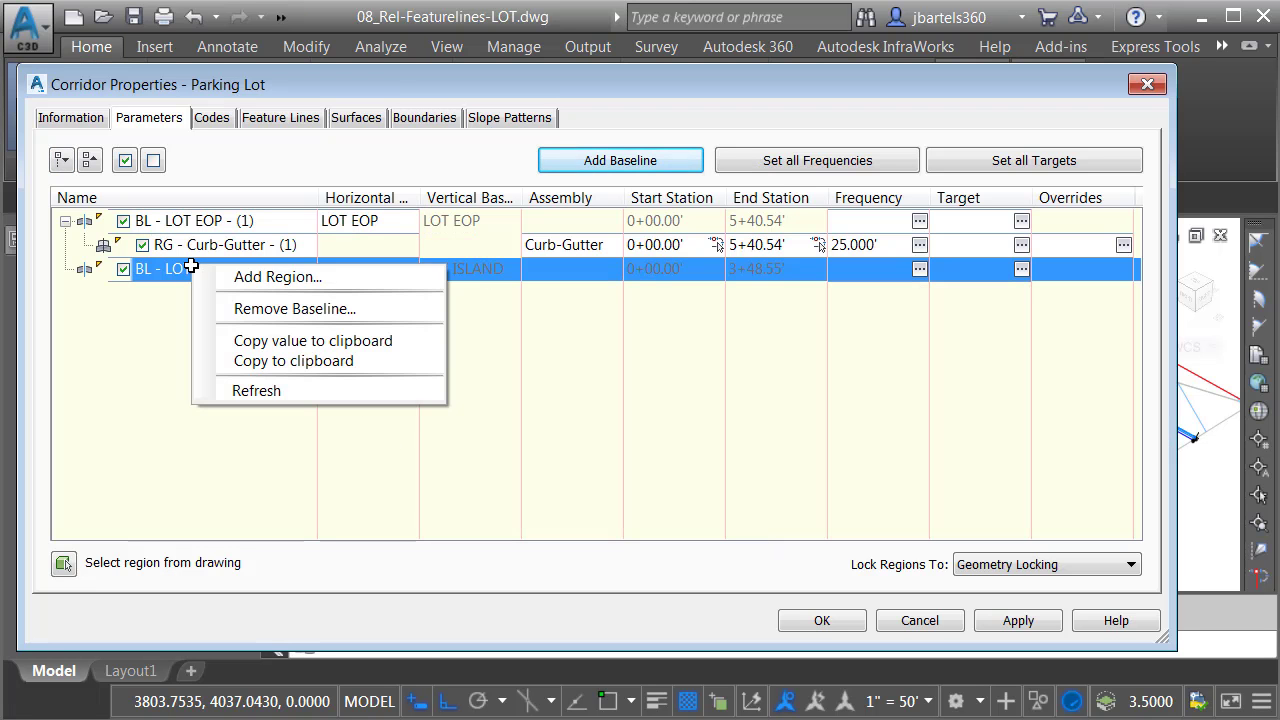
click(245, 278)
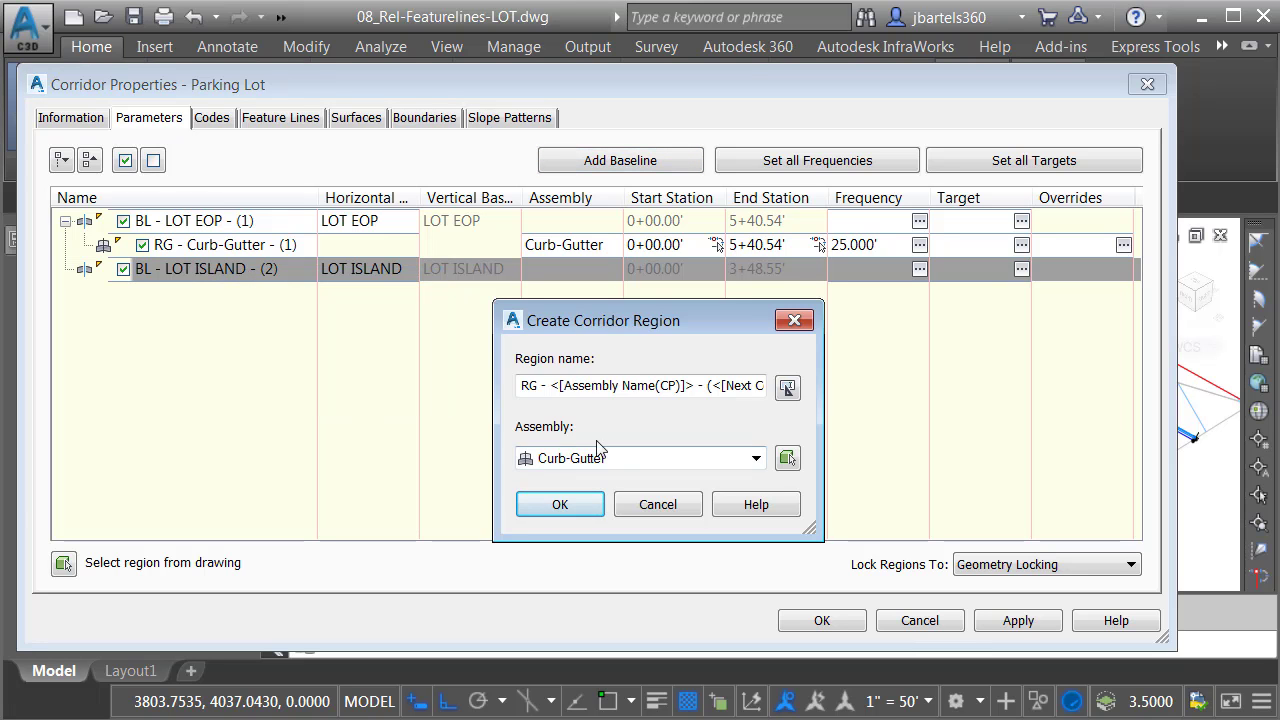
click(552, 506)
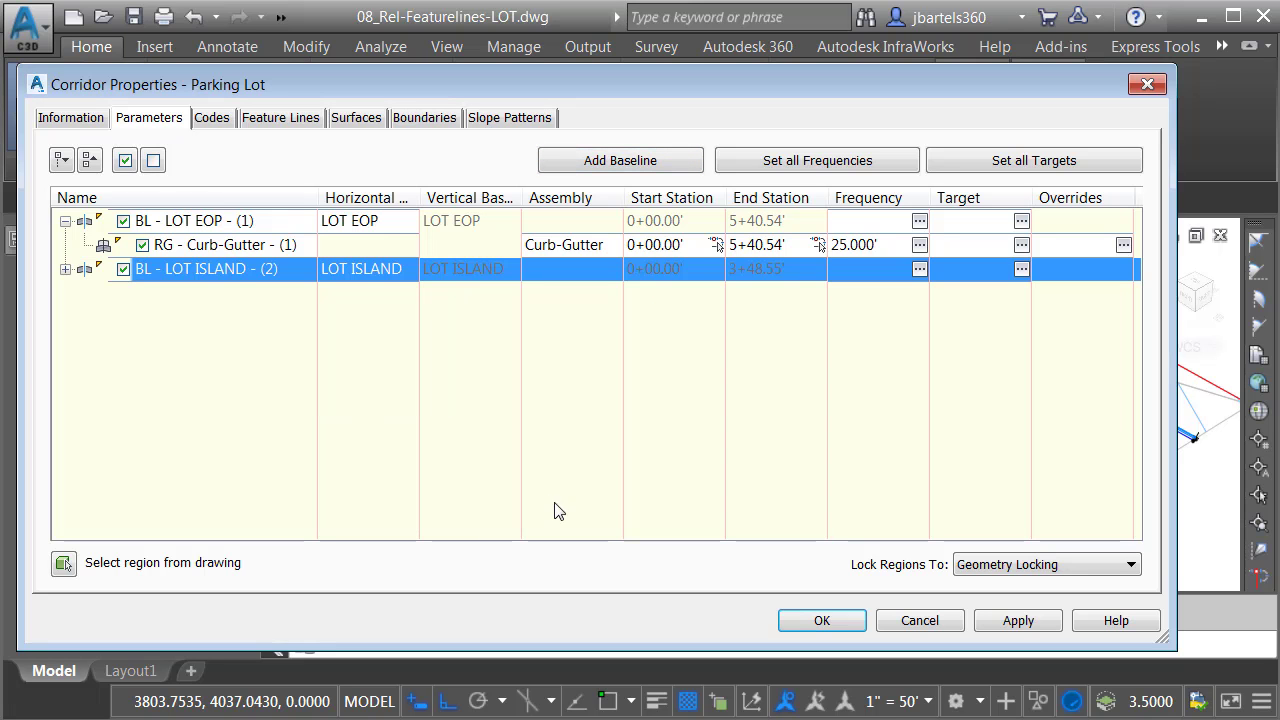
click(818, 624)
click(478, 369)
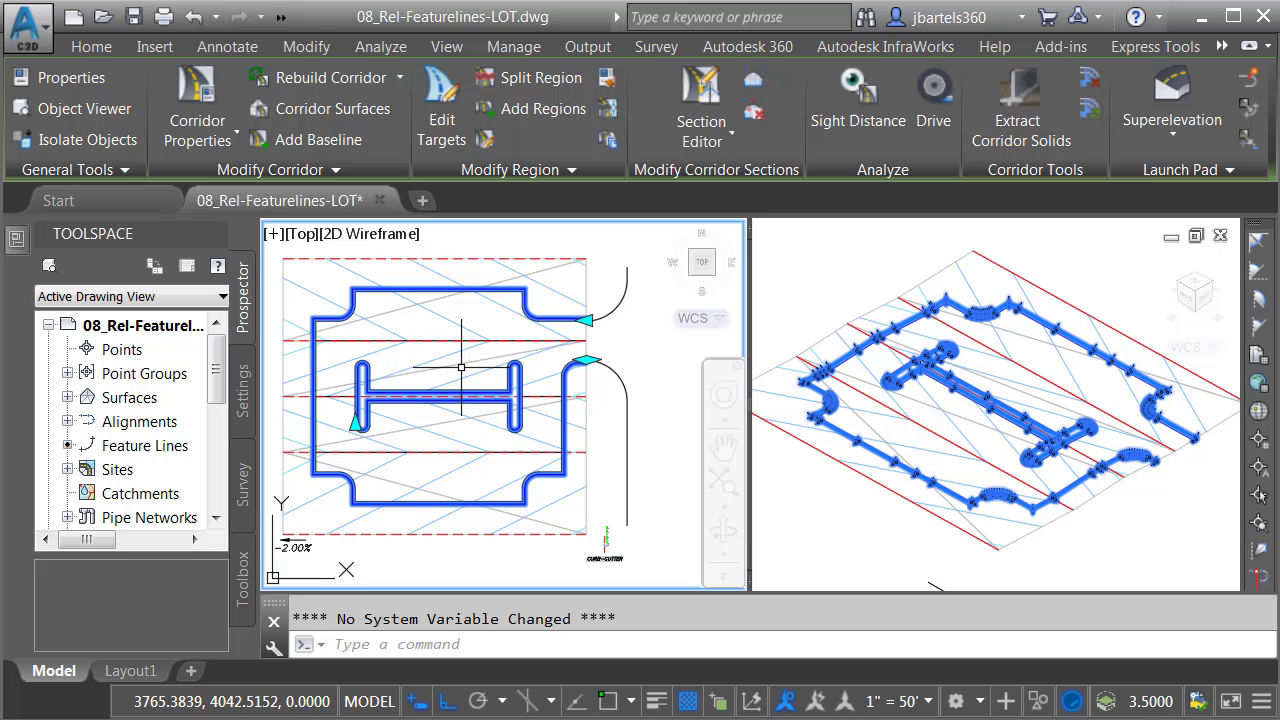
Step: Set the Parking Lot corridor's Code Set Style to ADSK-WORKING in the Properties palette
mouse_move(17, 243)
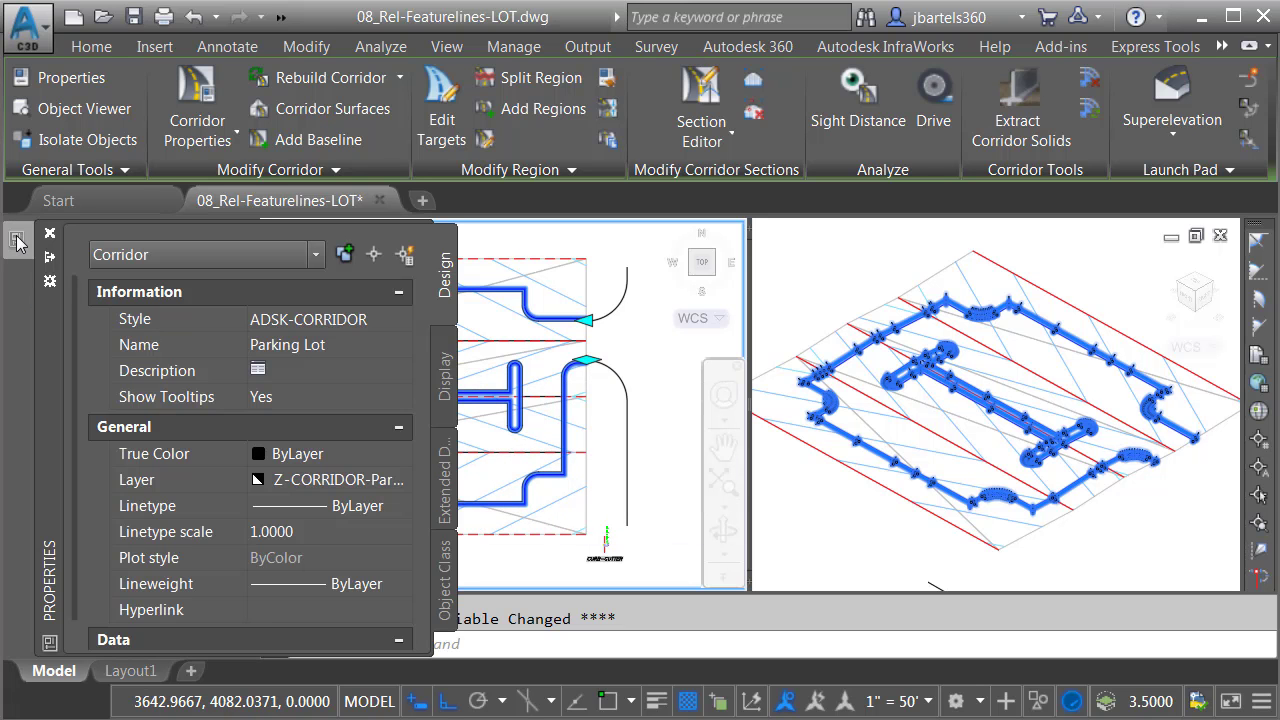
drag(72, 290, 74, 320)
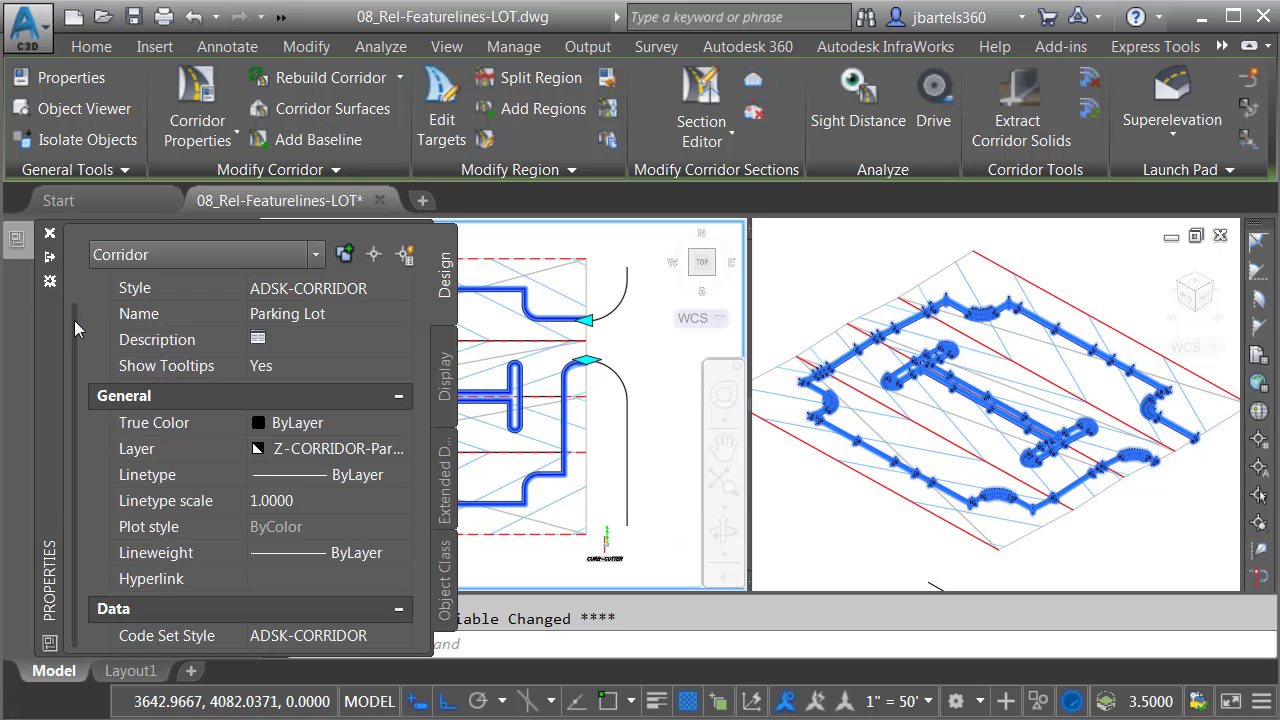
click(368, 637)
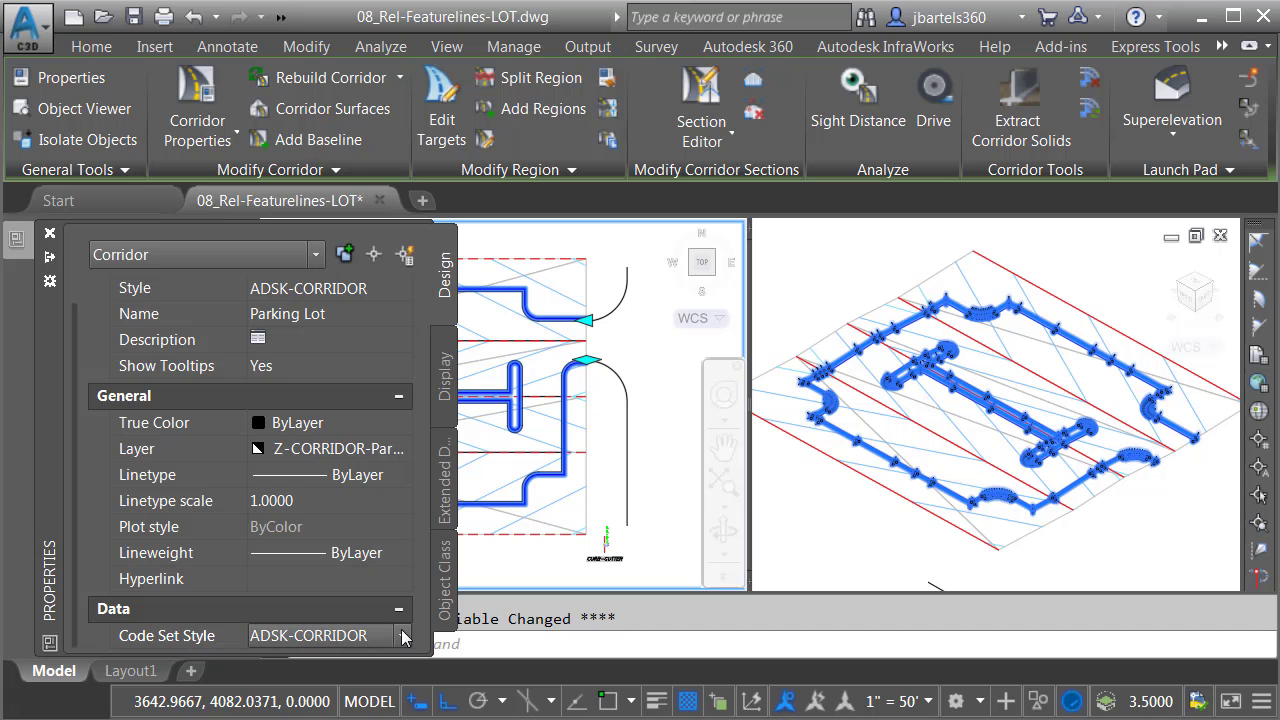
click(403, 638)
click(300, 697)
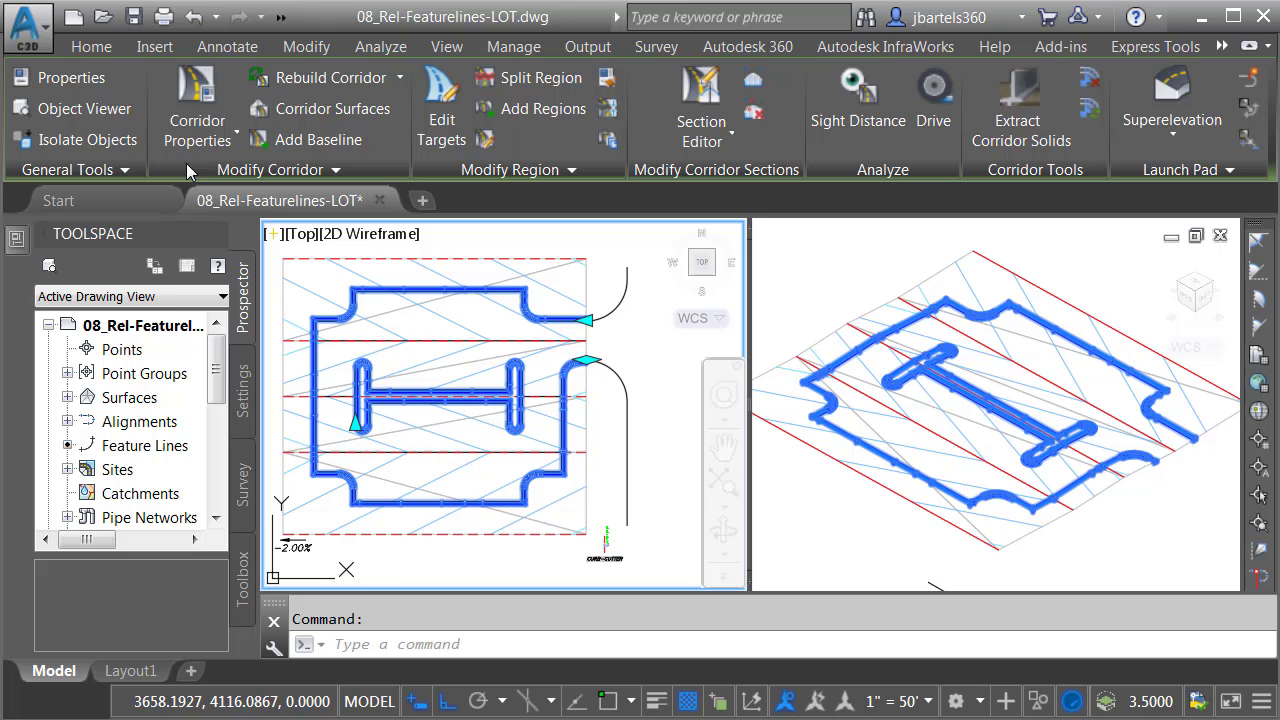
click(113, 110)
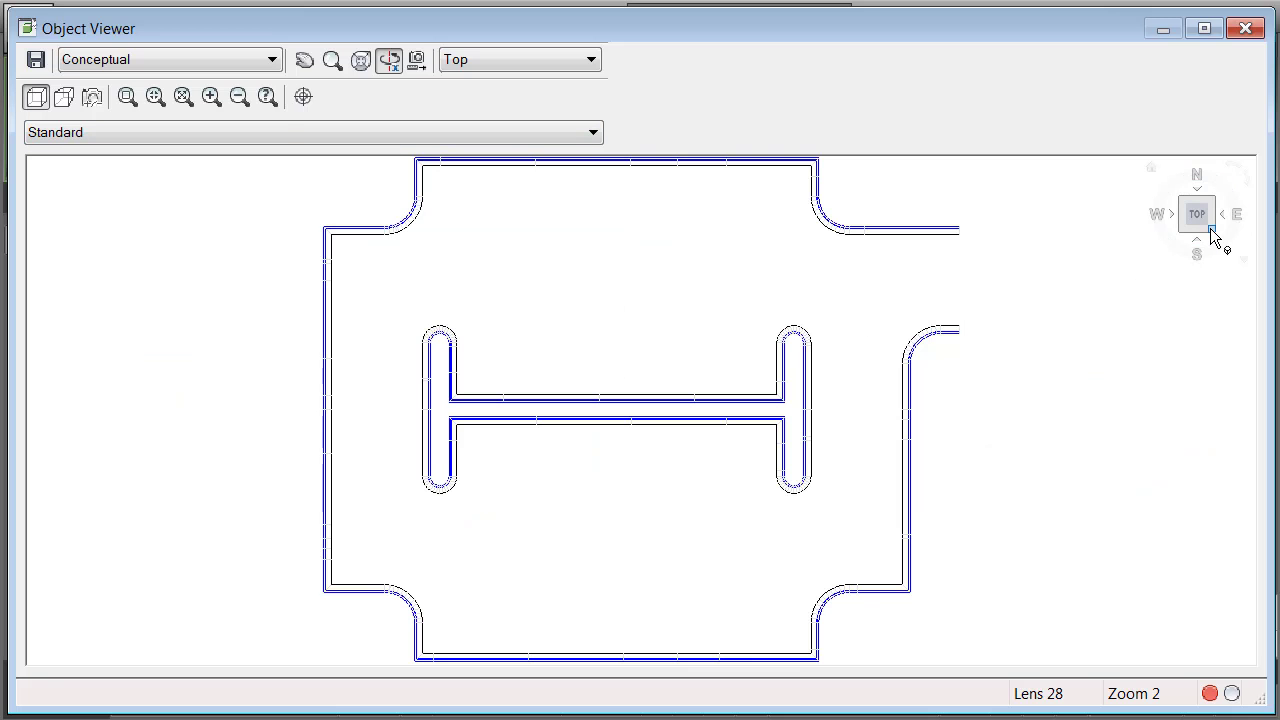
click(1212, 233)
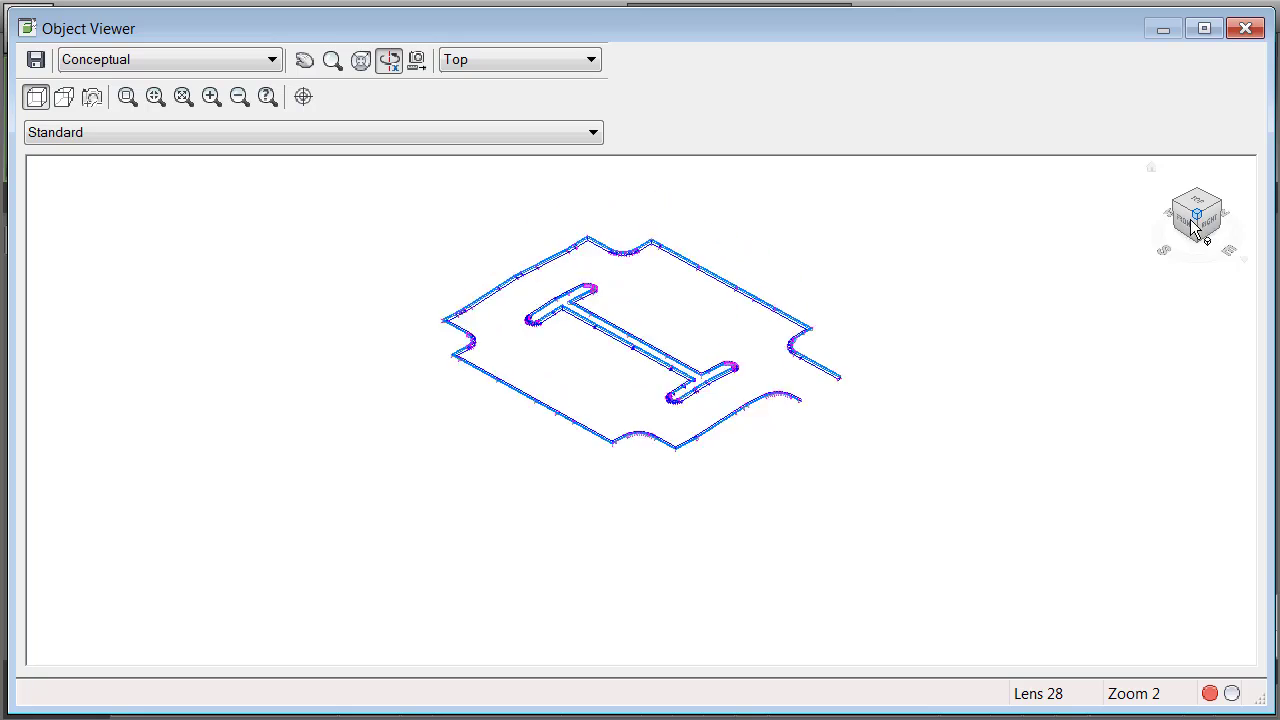
scroll(630, 425, up, 1)
scroll(630, 425, up, 2)
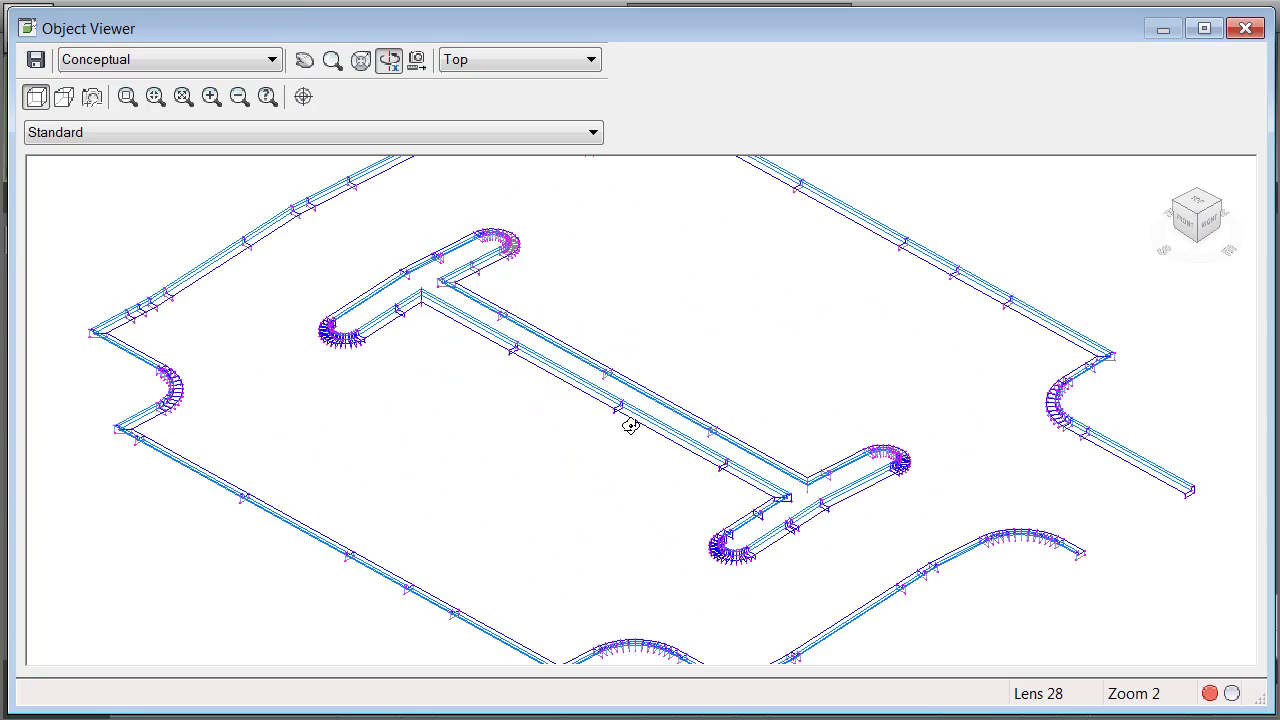
scroll(620, 445, down, 2)
drag(580, 411, 609, 423)
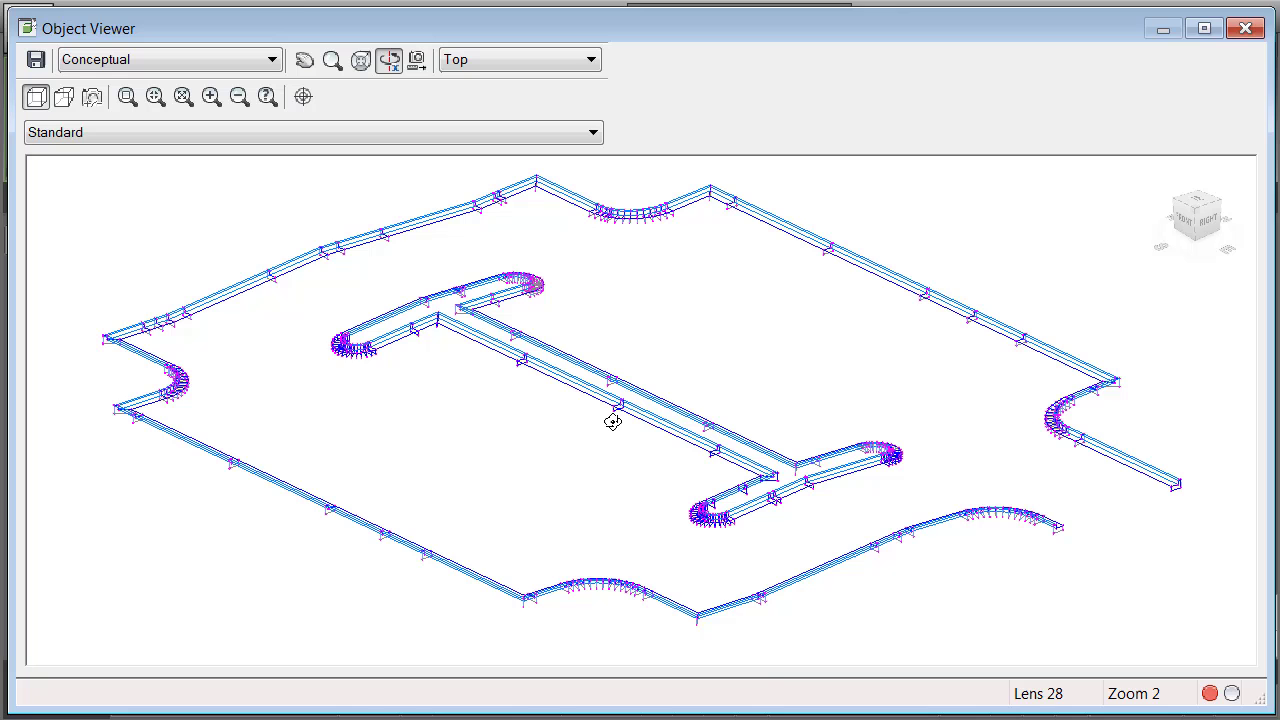
click(1245, 28)
key(Escape)
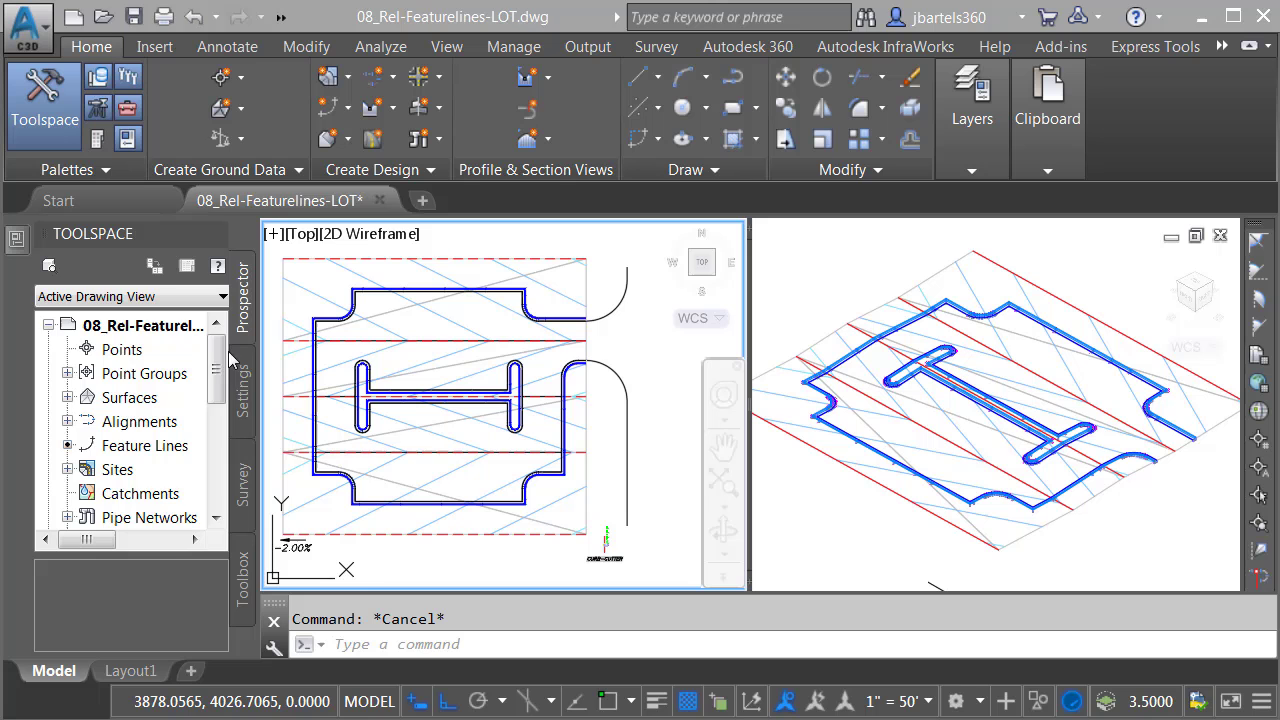
Step: Set the Parking Lot corridor to Rebuild - Automatic in Prospector
scroll(222, 368, down, 3)
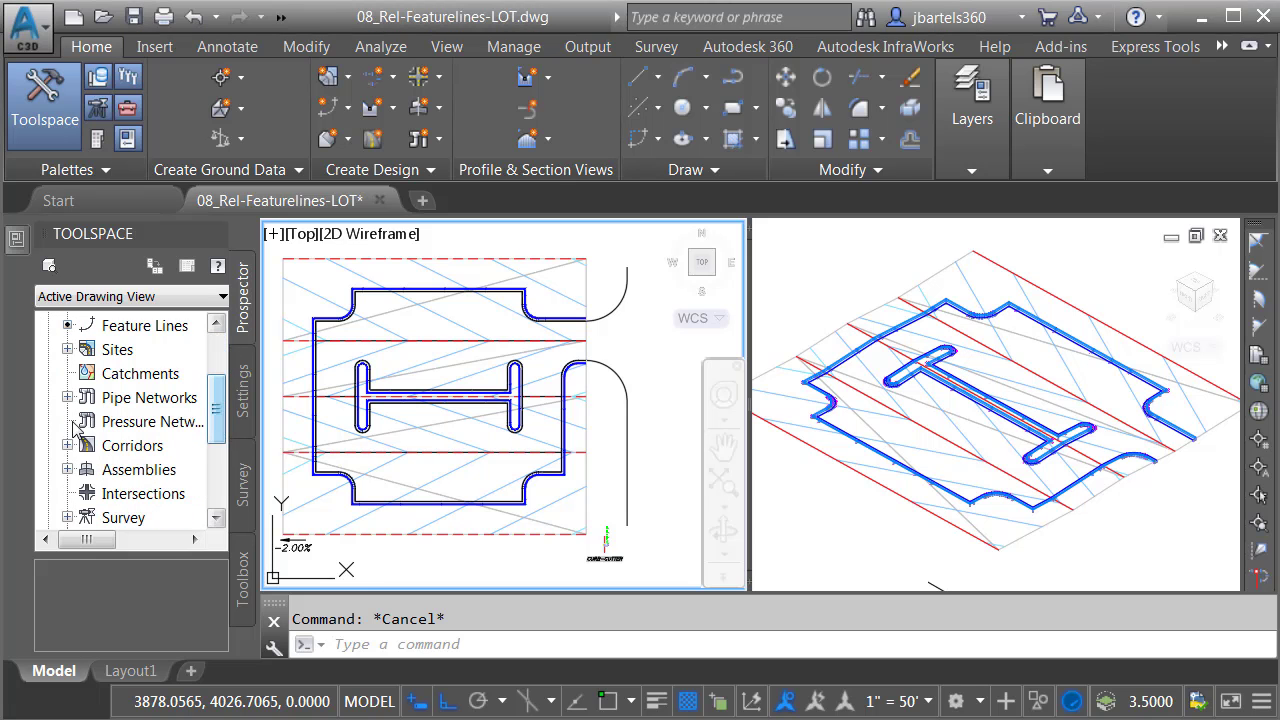
click(67, 446)
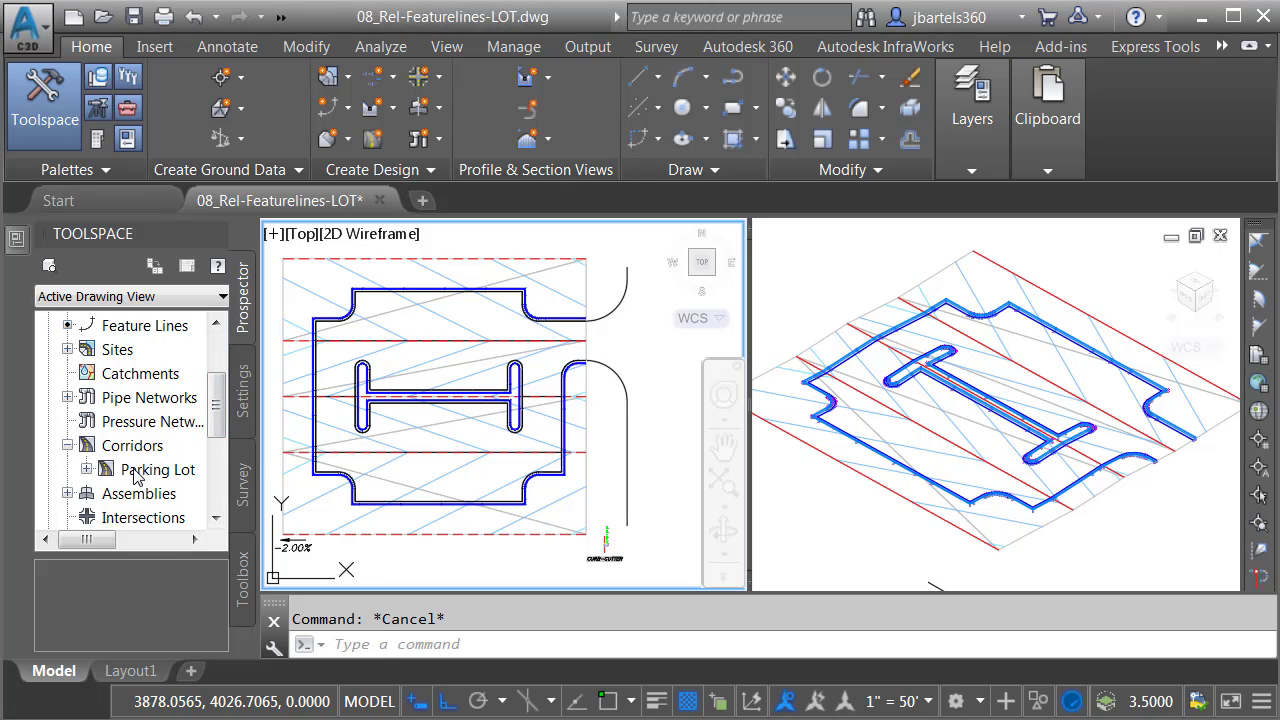
right_click(137, 477)
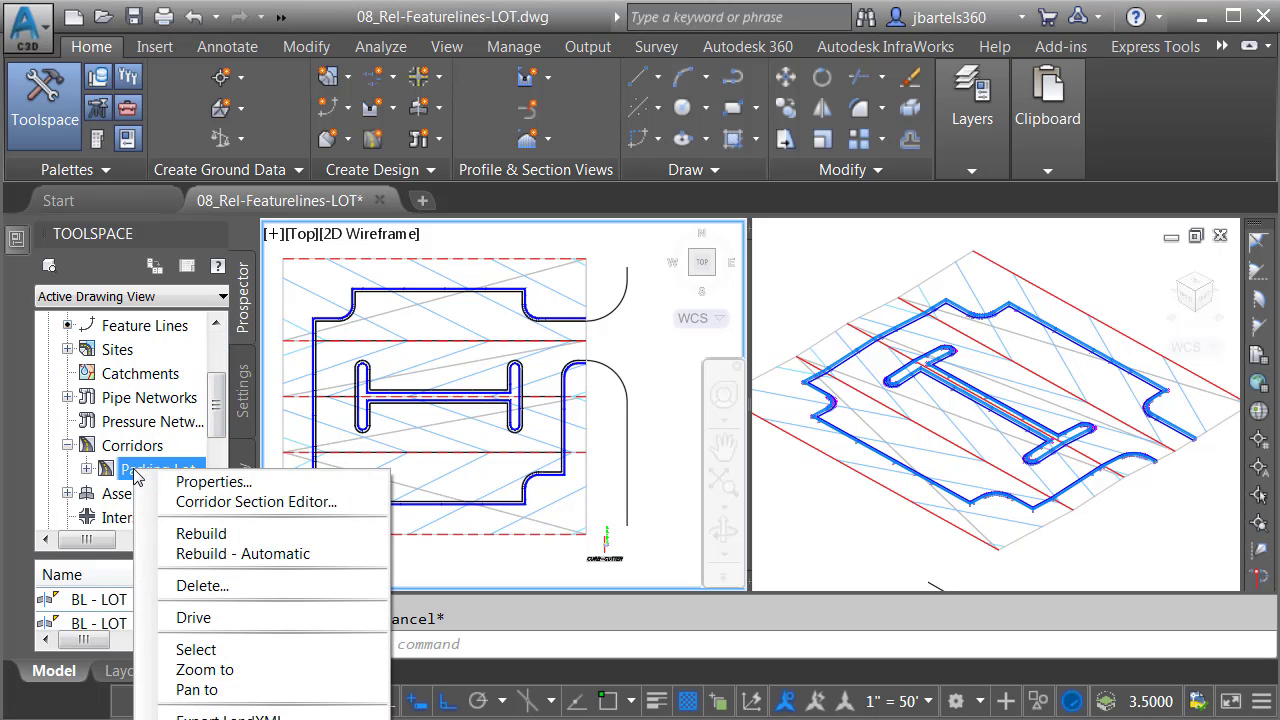
click(168, 556)
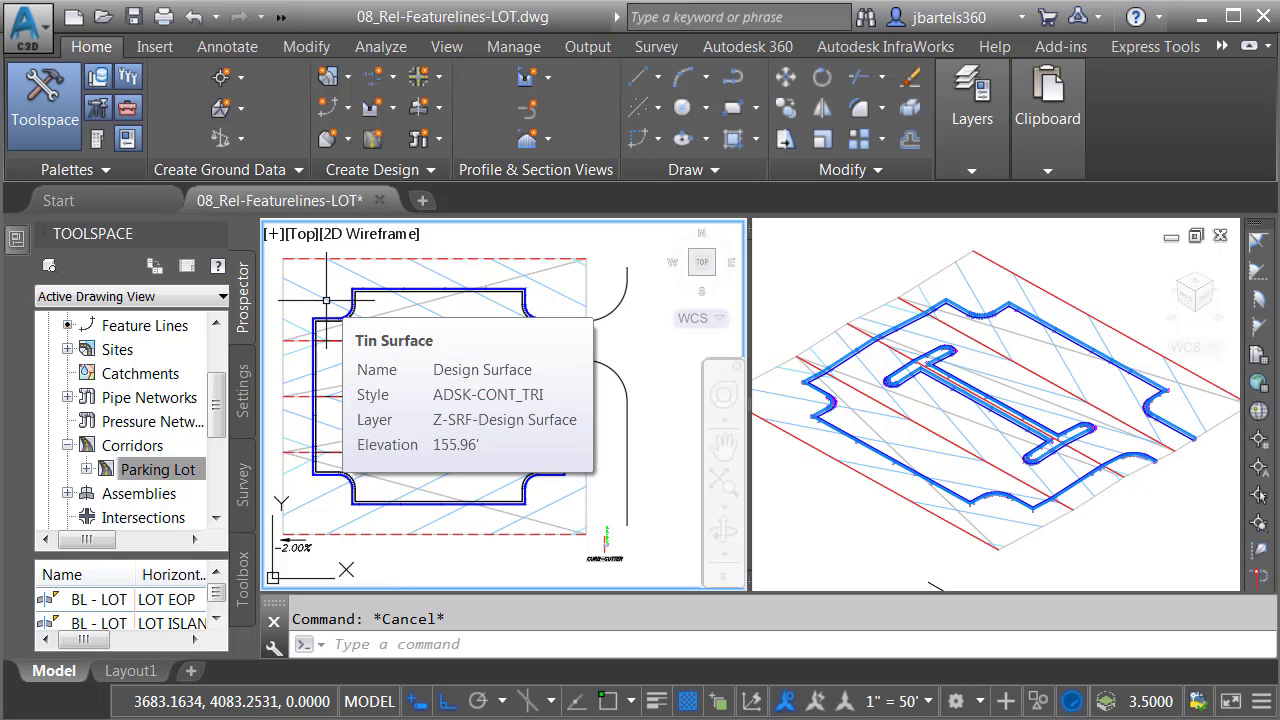
Step: Change the Design Surface's style to ADSK-NO DISPLAY
click(326, 300)
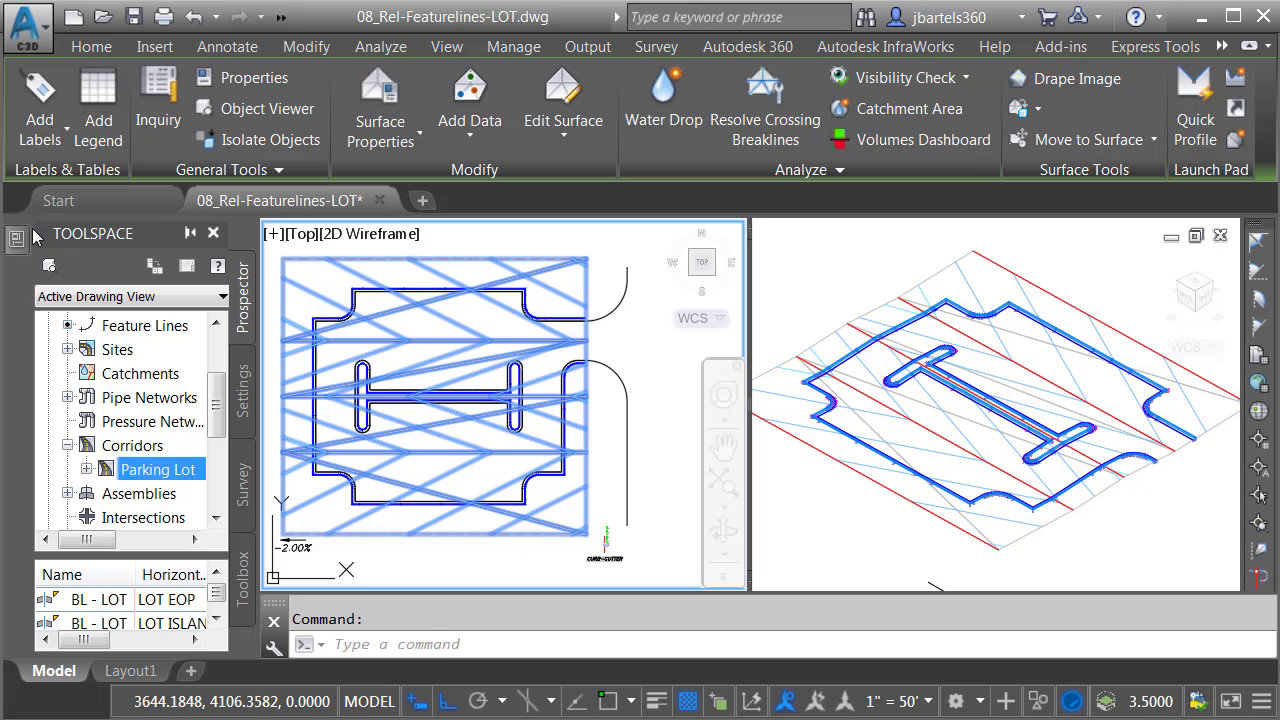
mouse_move(22, 237)
click(348, 345)
click(399, 345)
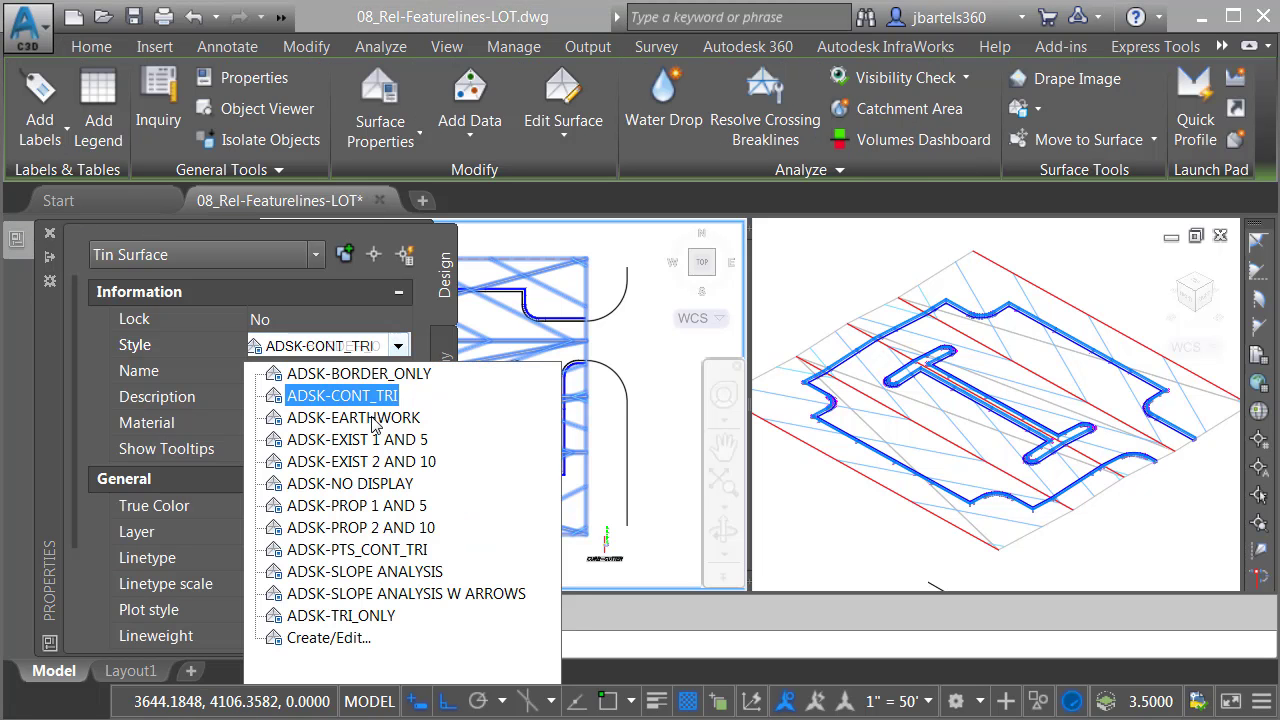
click(350, 483)
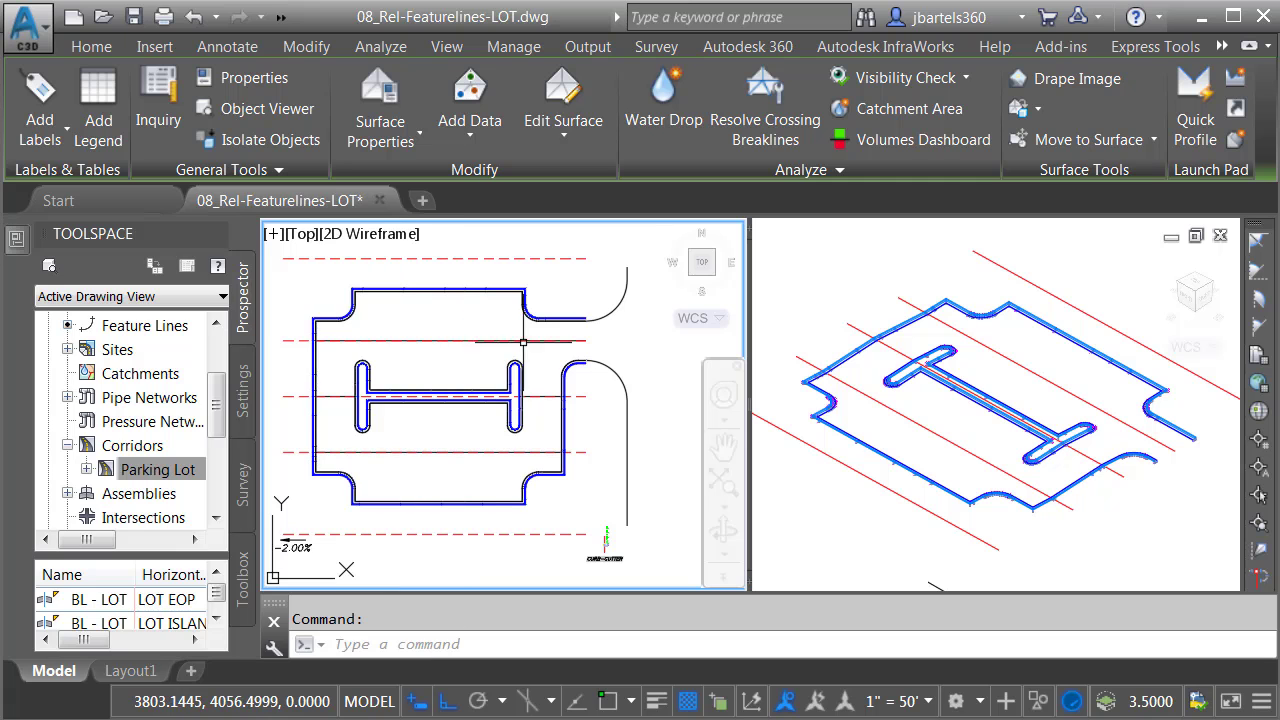
Step: Create a corridor surface named Lot TOP with the ADSK-CONT_TRI style
click(527, 290)
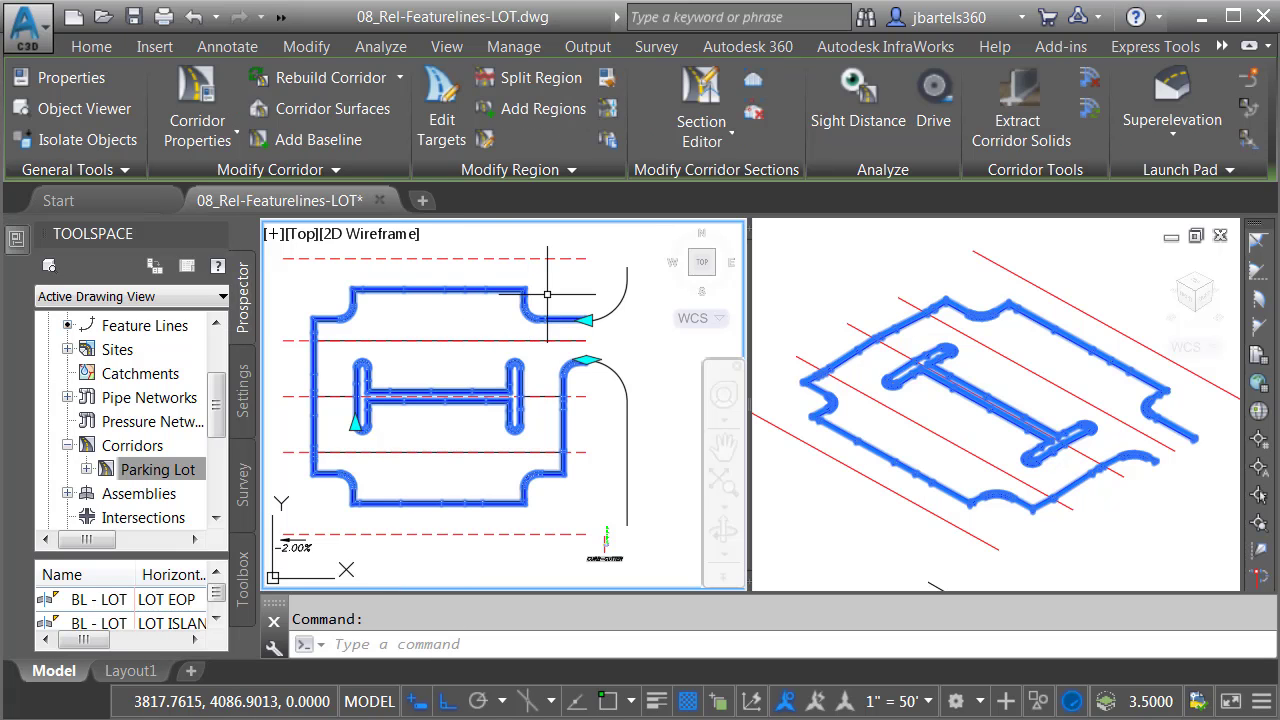
click(330, 110)
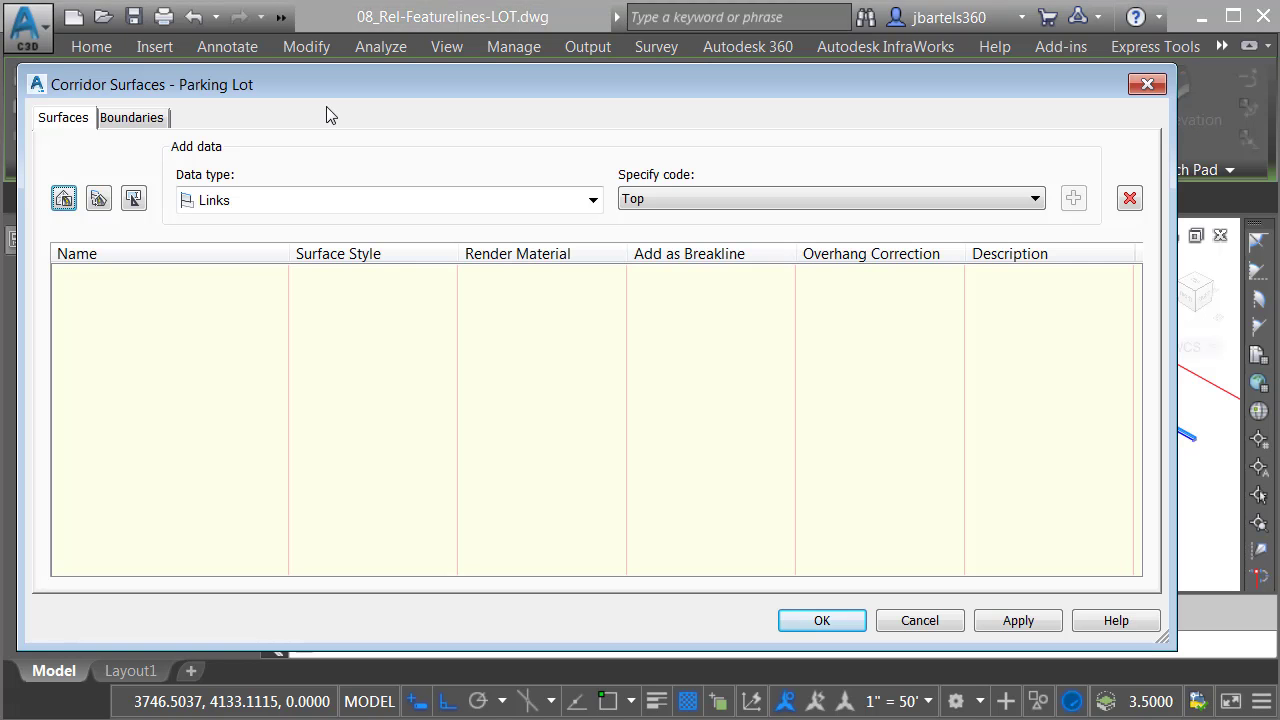
click(63, 198)
click(182, 283)
text(Lot TOP)
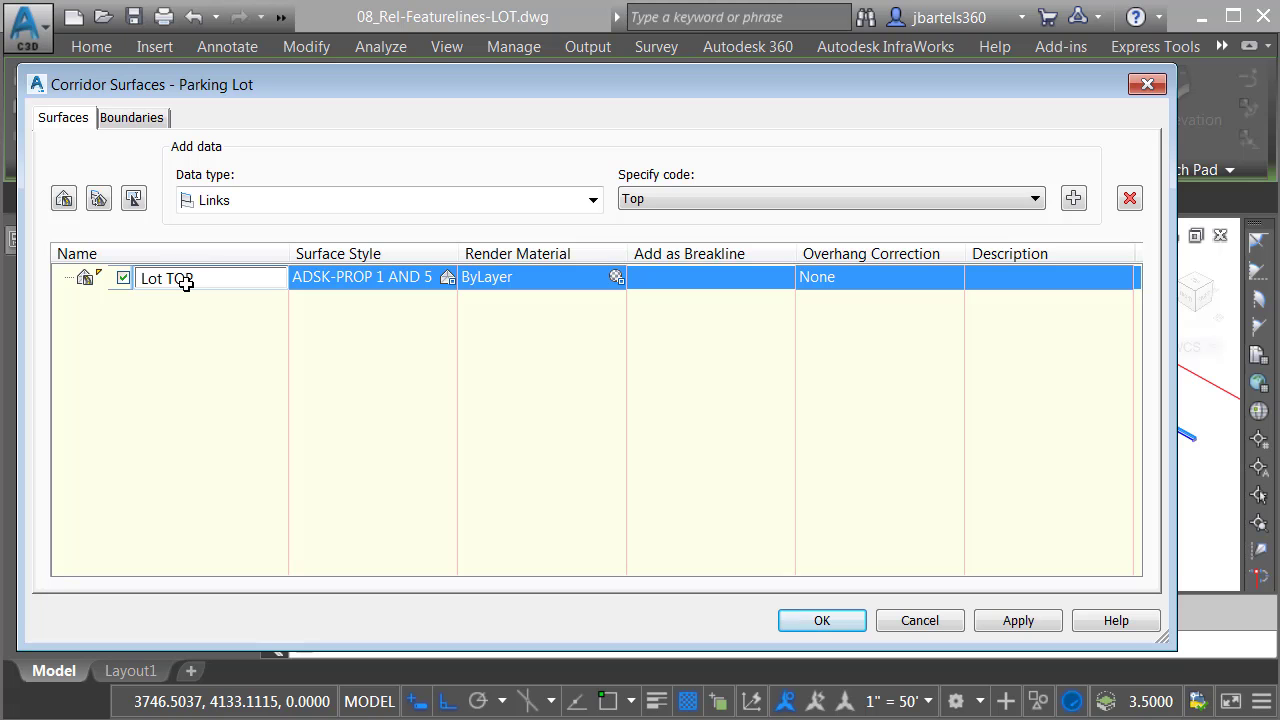
click(447, 279)
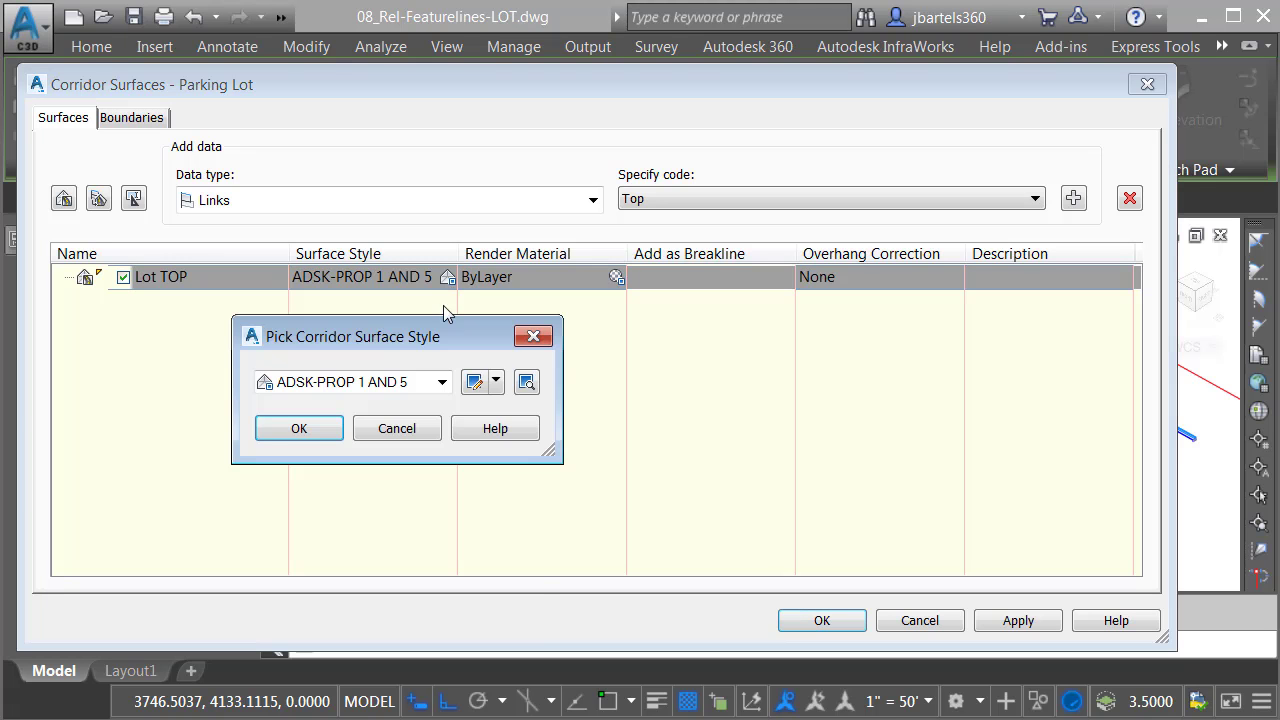
click(441, 382)
click(388, 423)
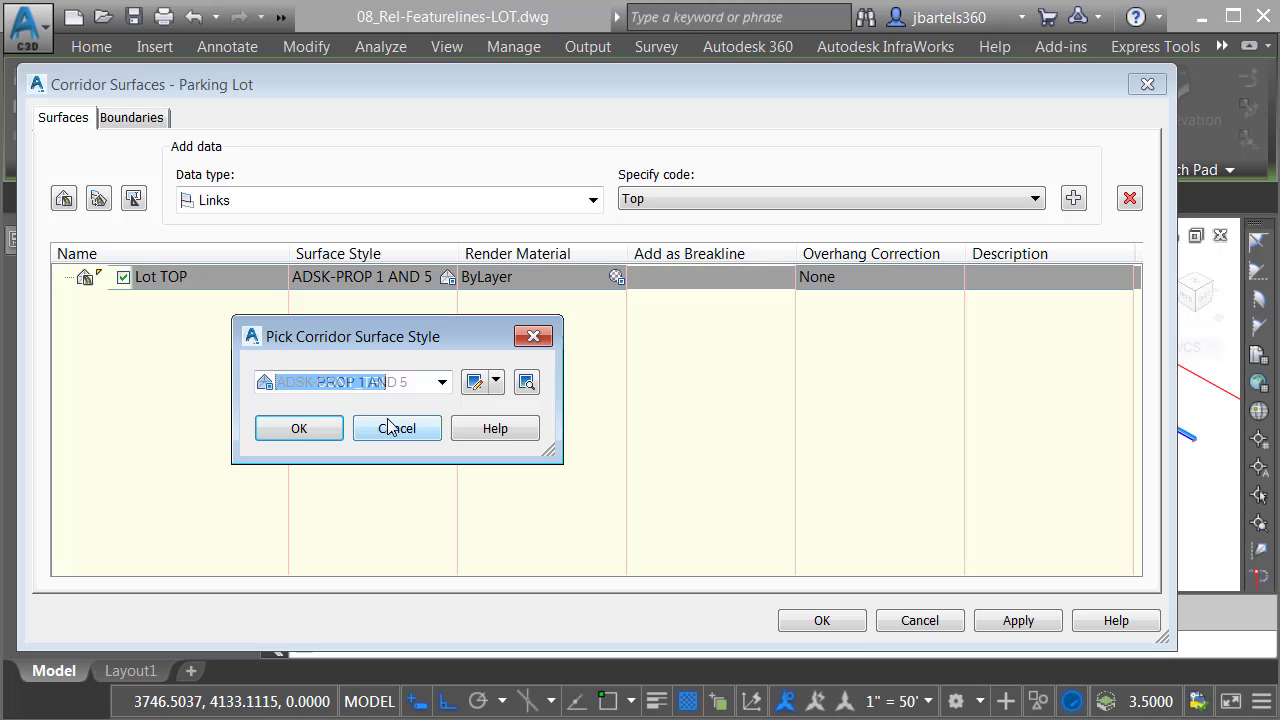
click(300, 429)
Step: Add Back_Curb, Flange, Flowline_Gutter and Top_Curb feature lines to Lot TOP and confirm
click(592, 200)
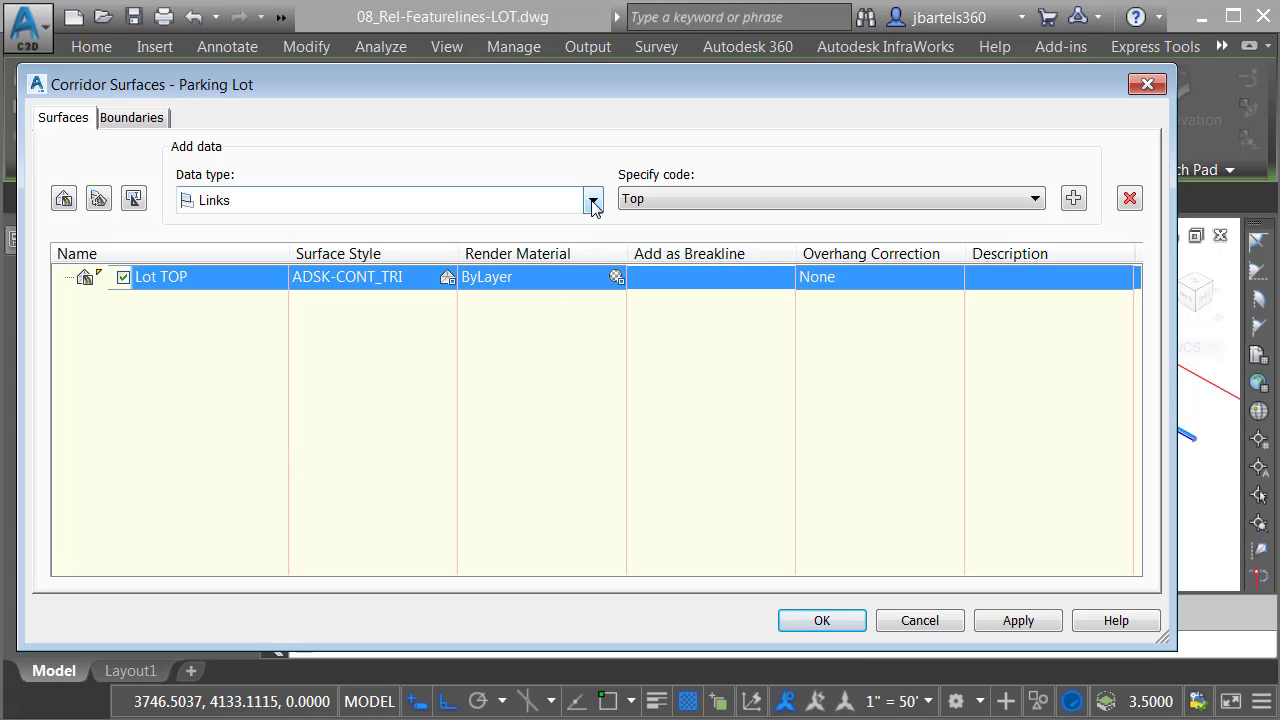
click(258, 225)
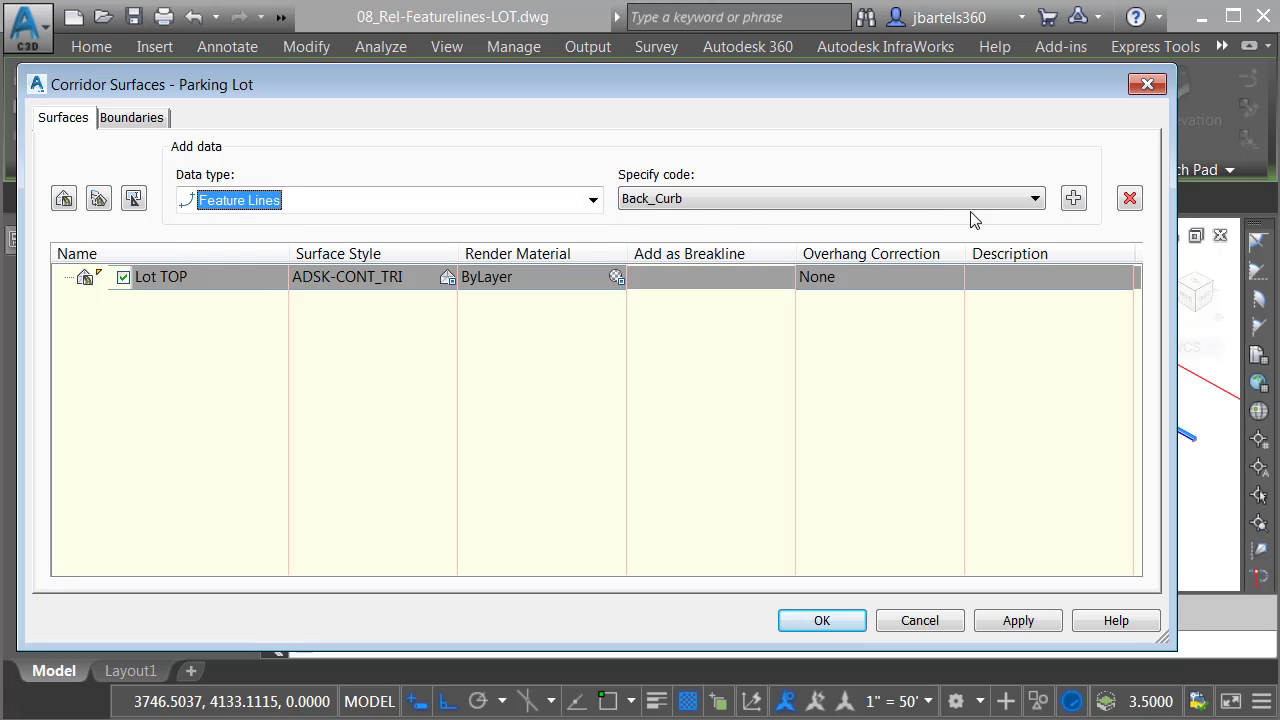
click(1072, 198)
click(1038, 199)
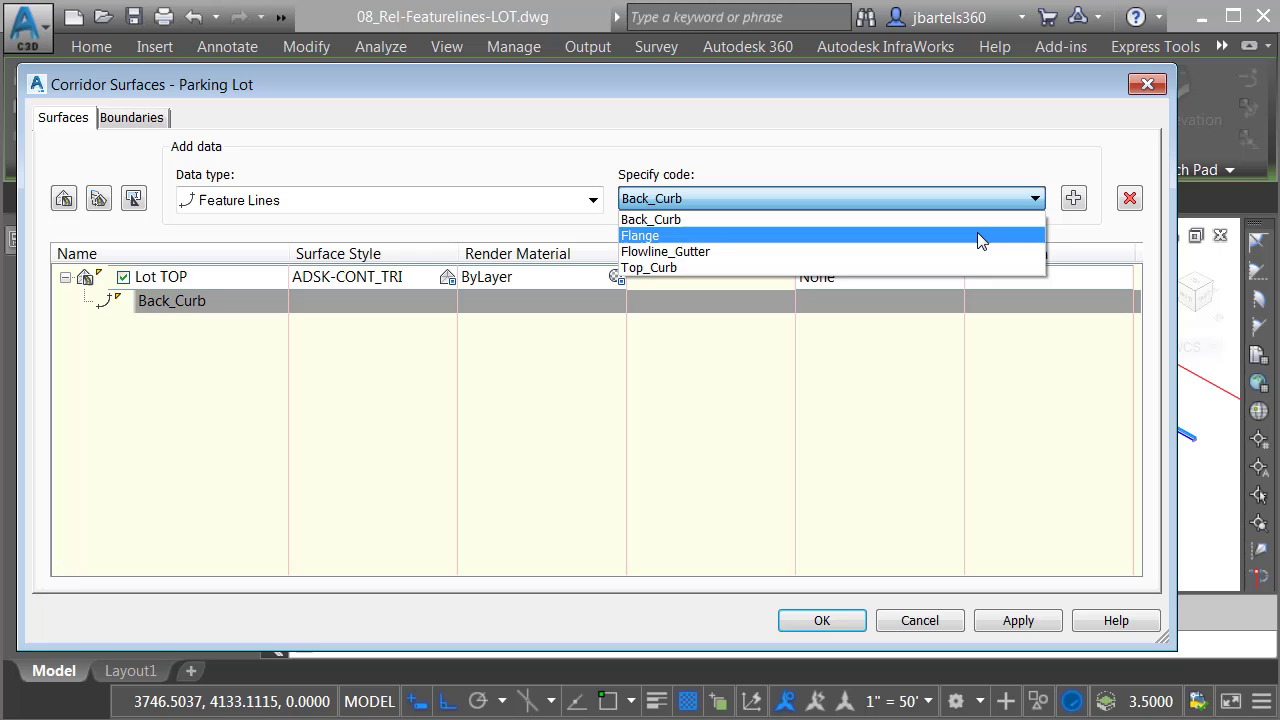
click(977, 236)
click(1072, 198)
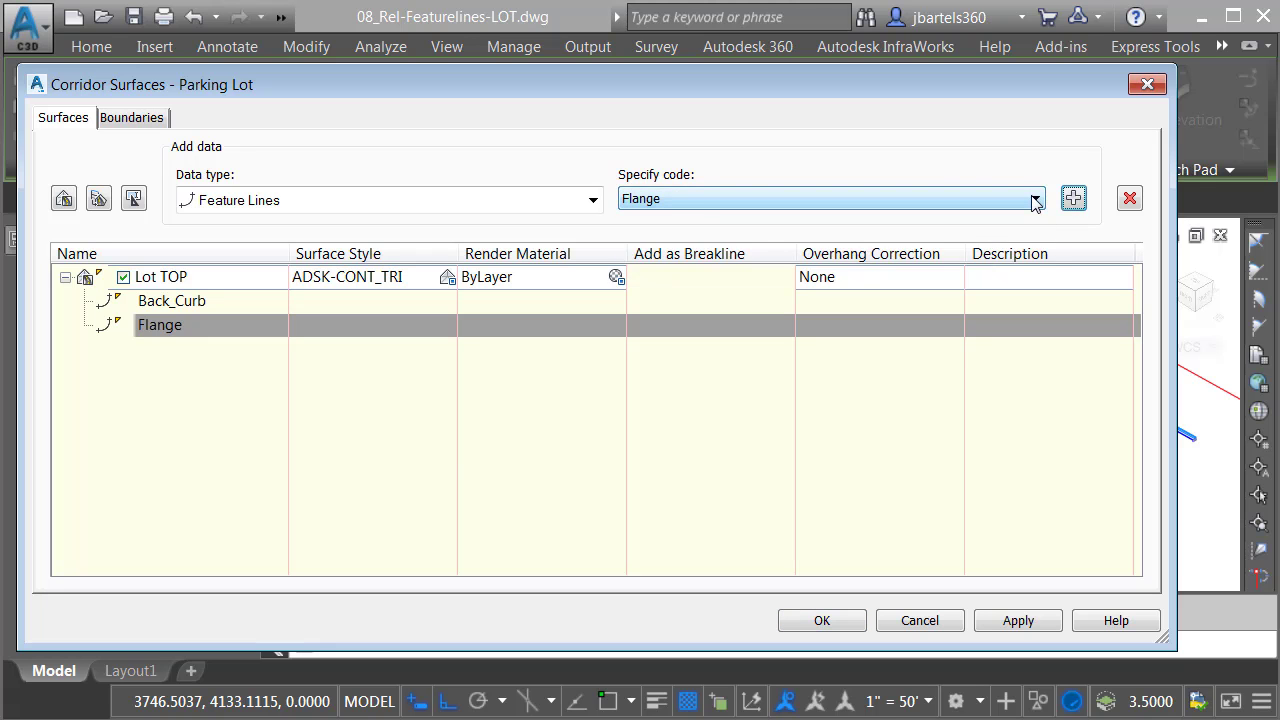
click(1035, 200)
click(717, 251)
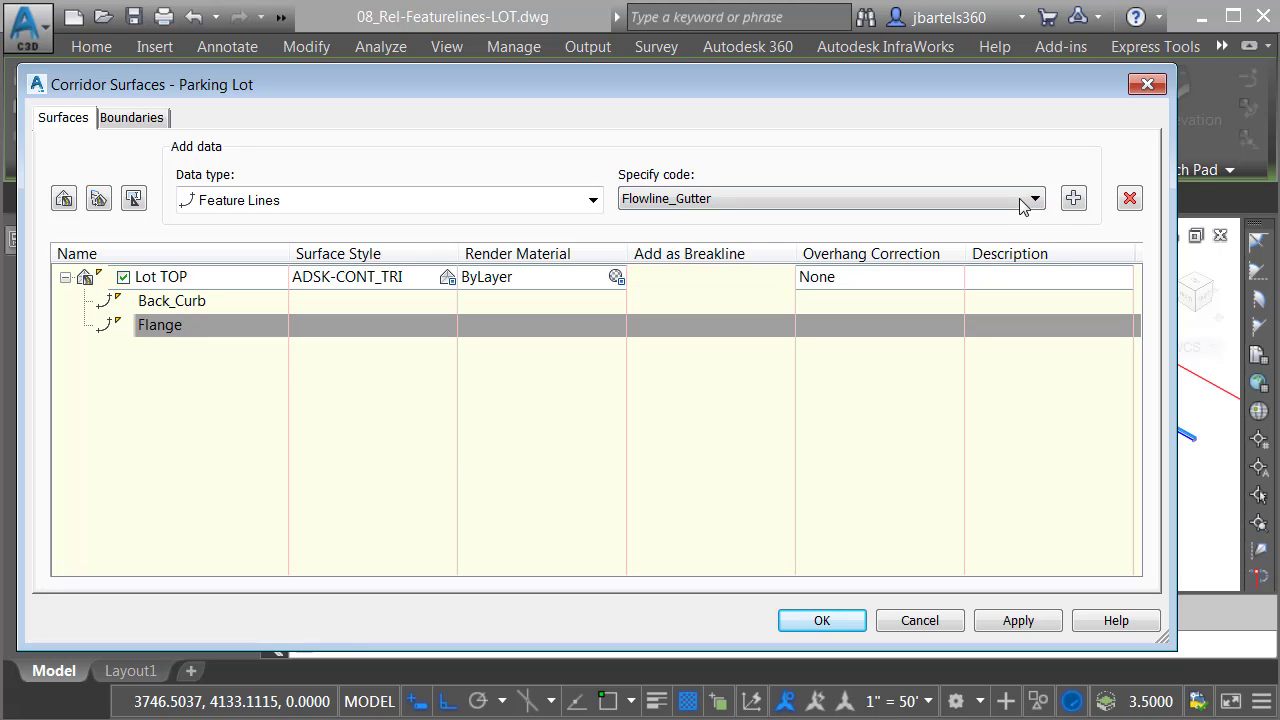
click(1073, 198)
click(1035, 199)
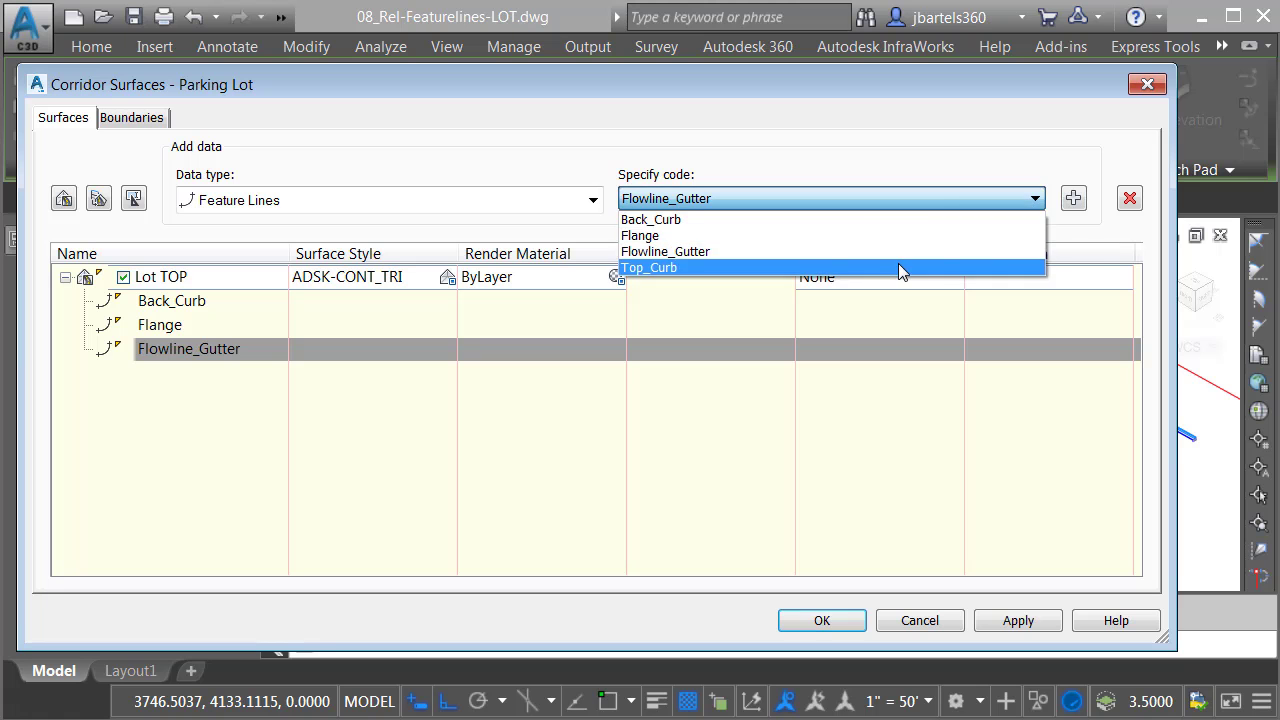
click(898, 267)
click(1073, 198)
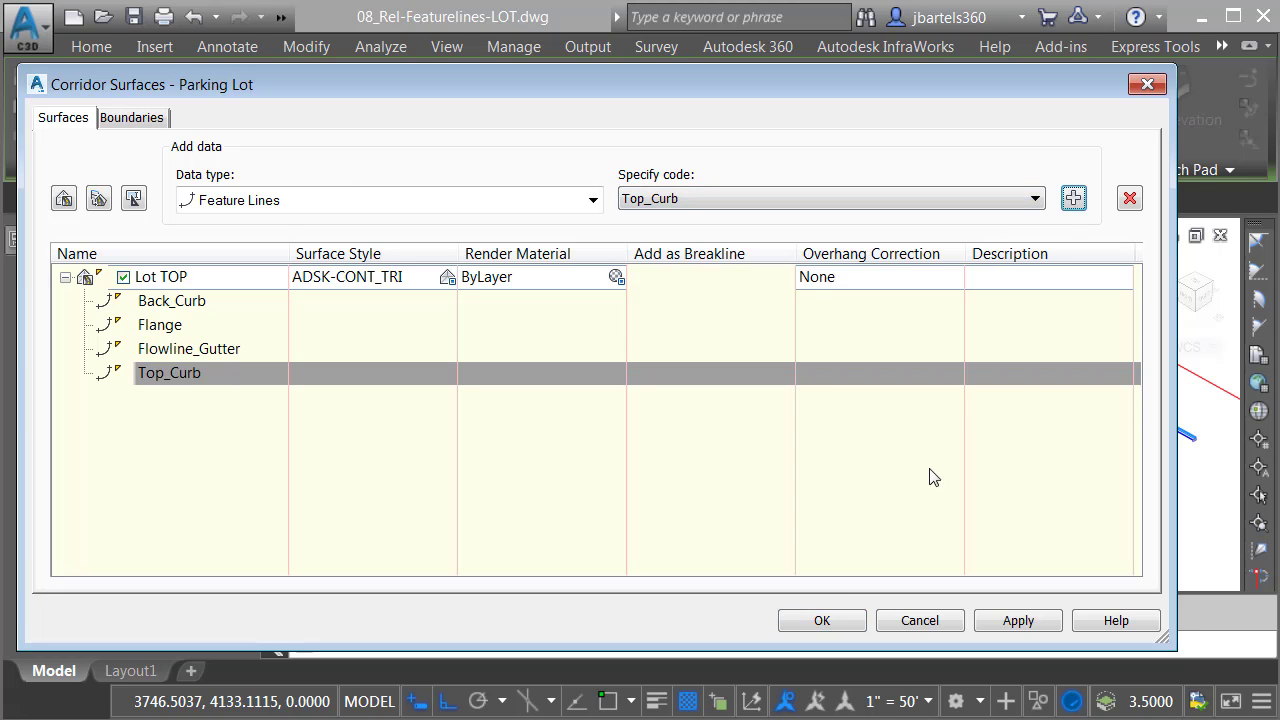
click(822, 621)
key(Escape)
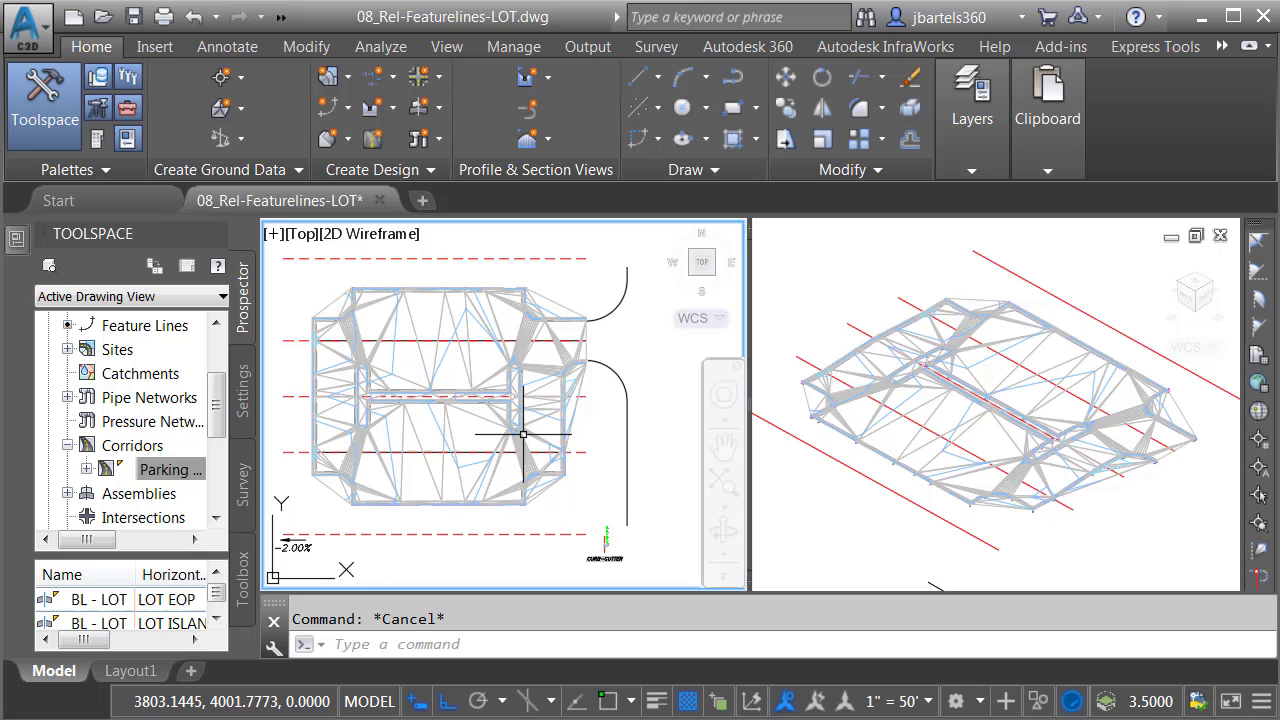
click(466, 368)
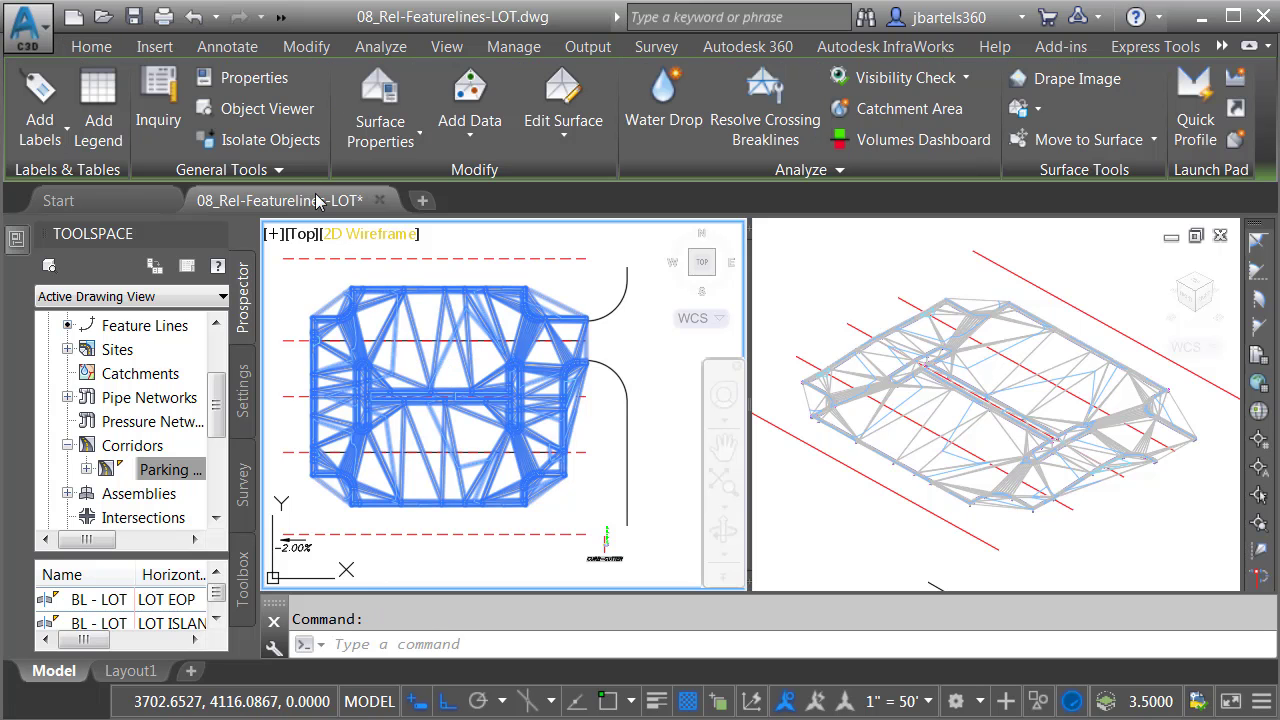
click(258, 108)
drag(586, 438, 774, 484)
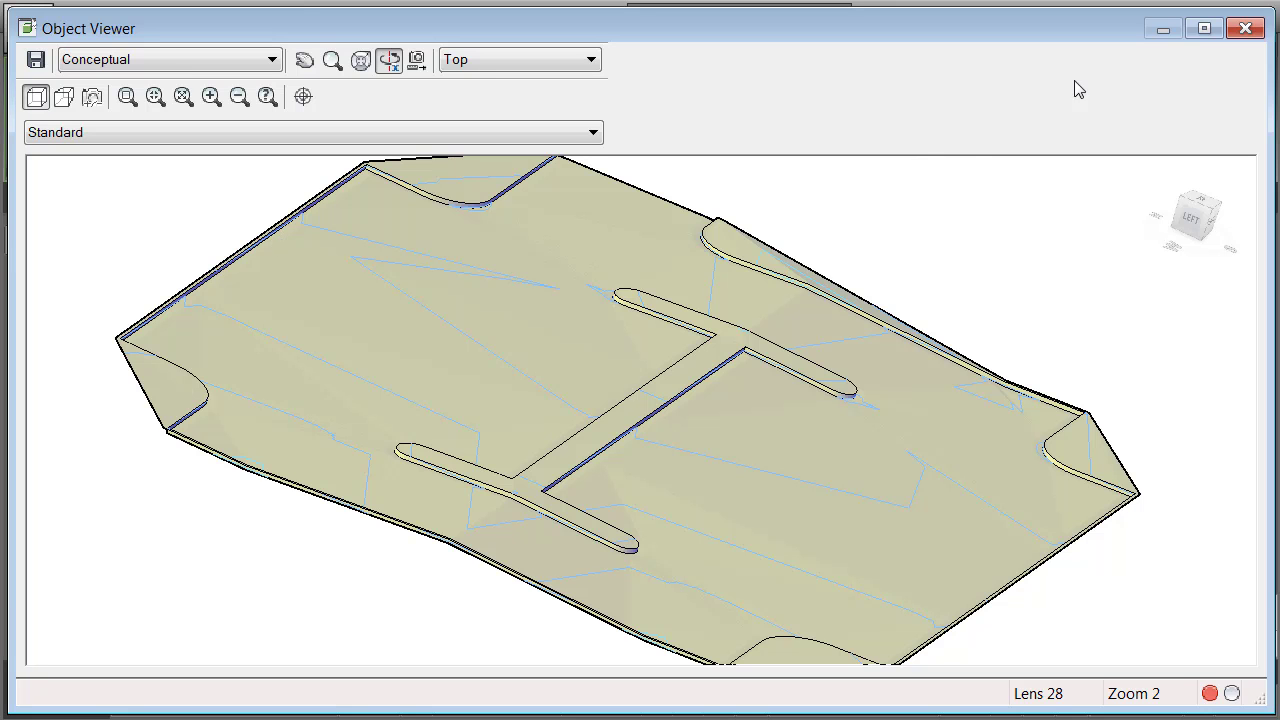
Step: Close the 3D viewer and pan the isometric viewport to reveal the flat lines beneath the surface
click(1245, 29)
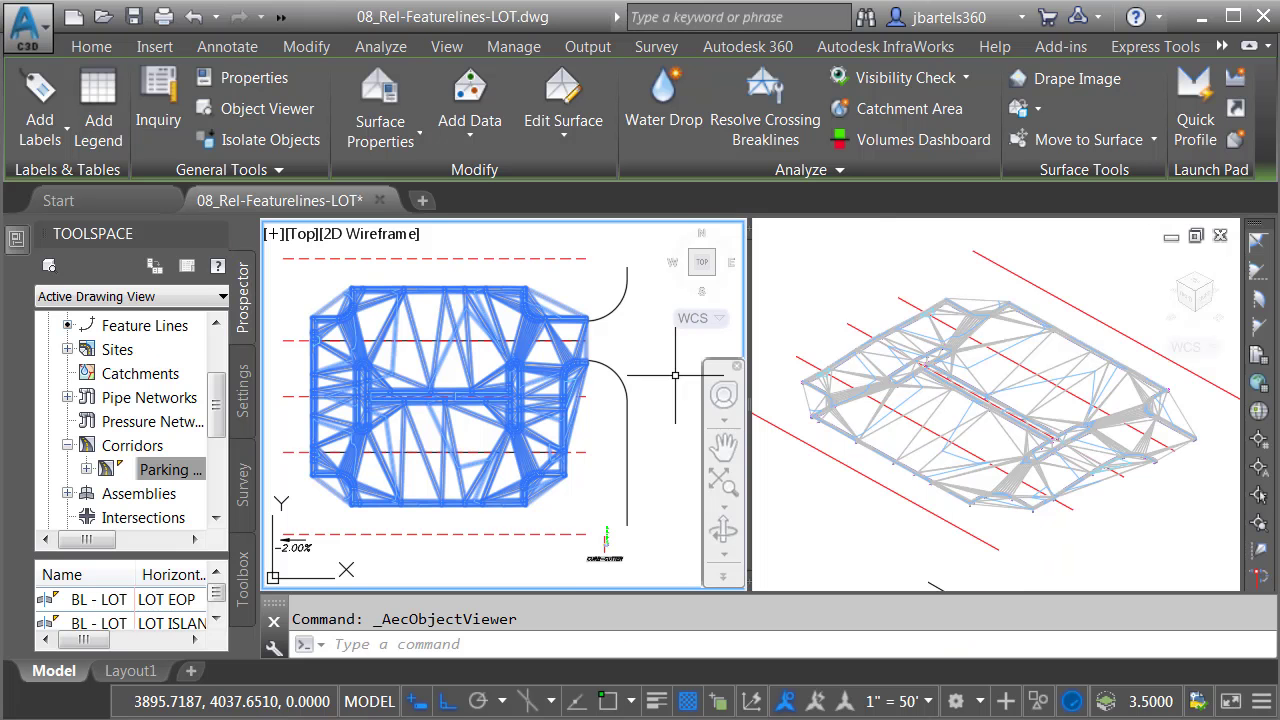
key(Escape)
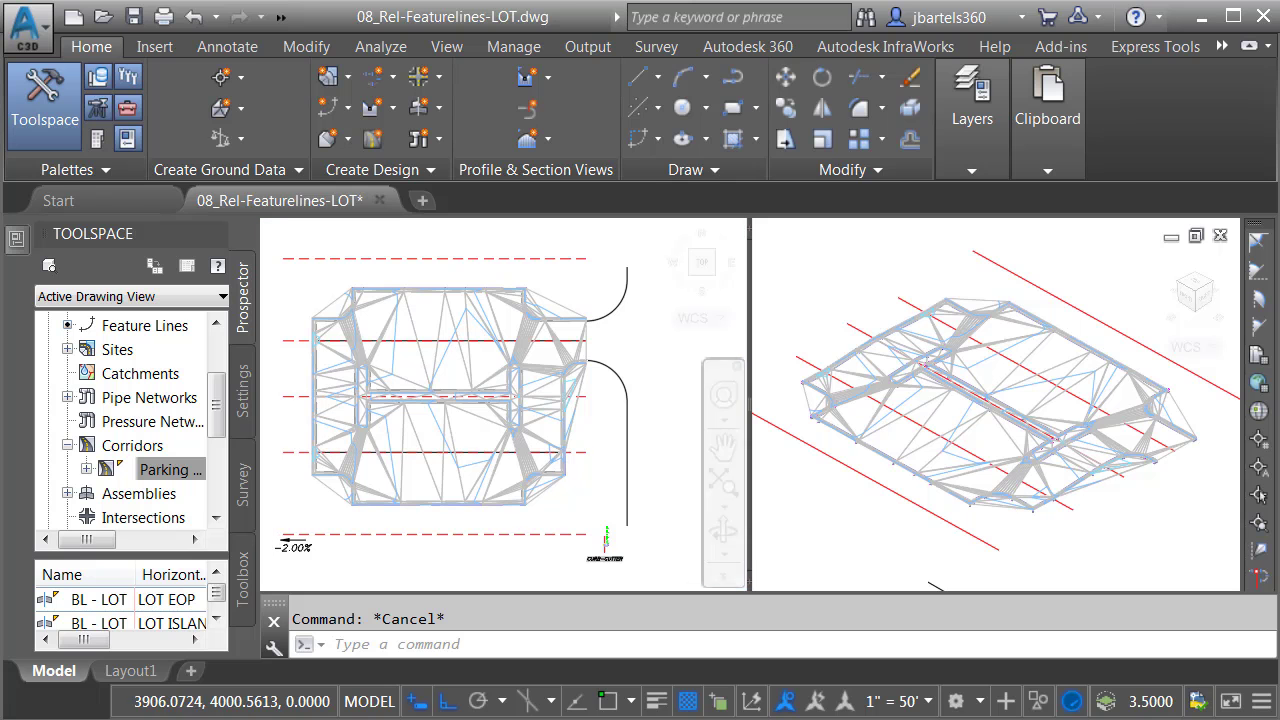
click(870, 490)
scroll(840, 500, down, 2)
middle_drag(814, 525, 872, 380)
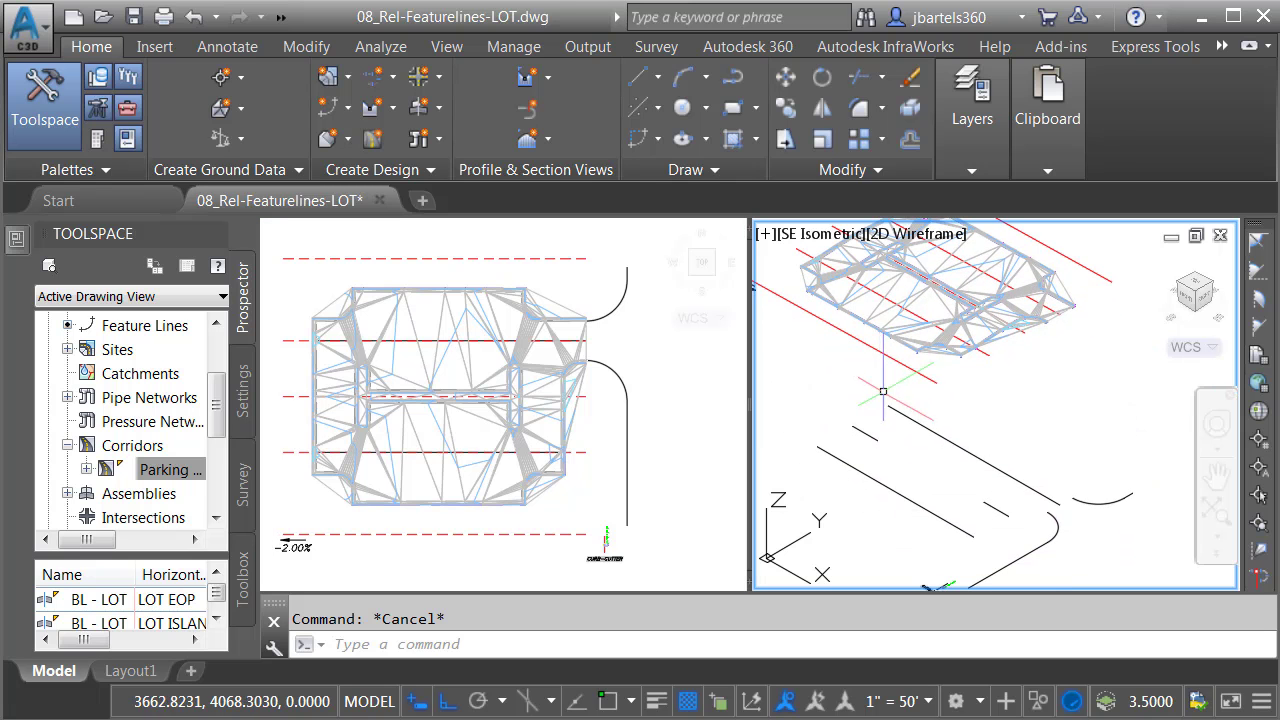
Step: Select the upper, short middle and lower flat lines to compare elevations, then deselect
click(900, 410)
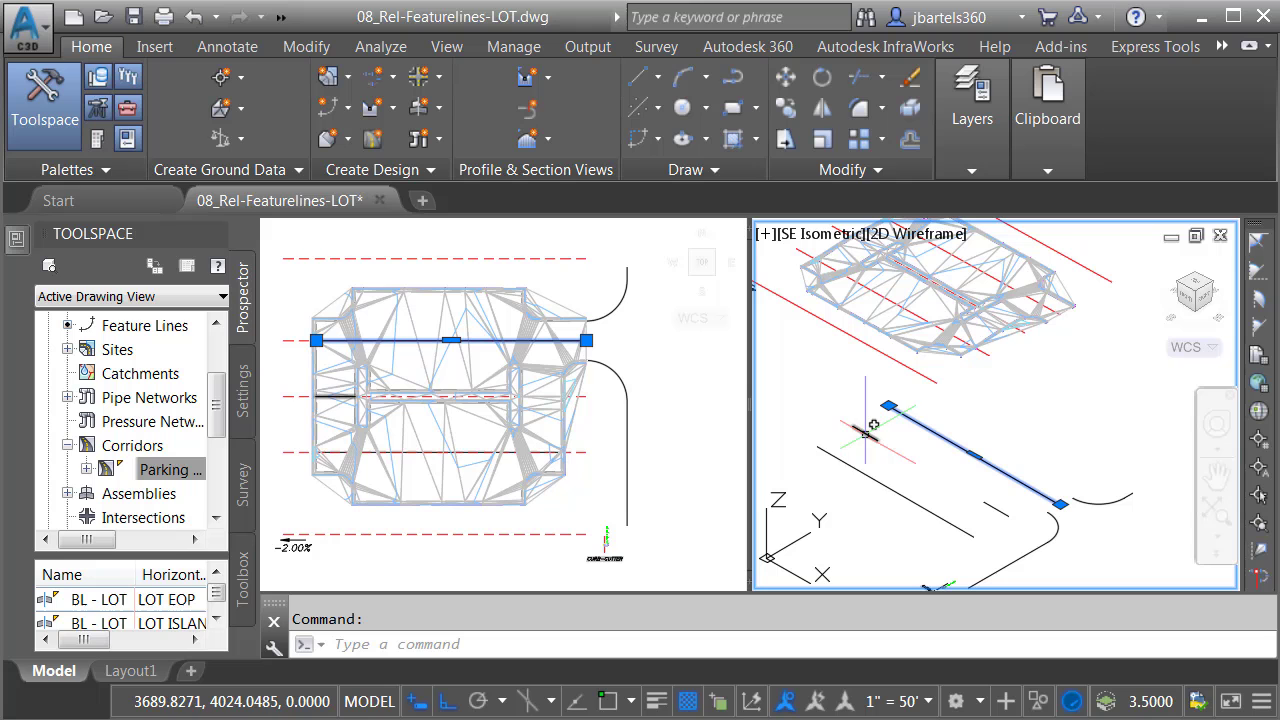
click(864, 432)
click(855, 466)
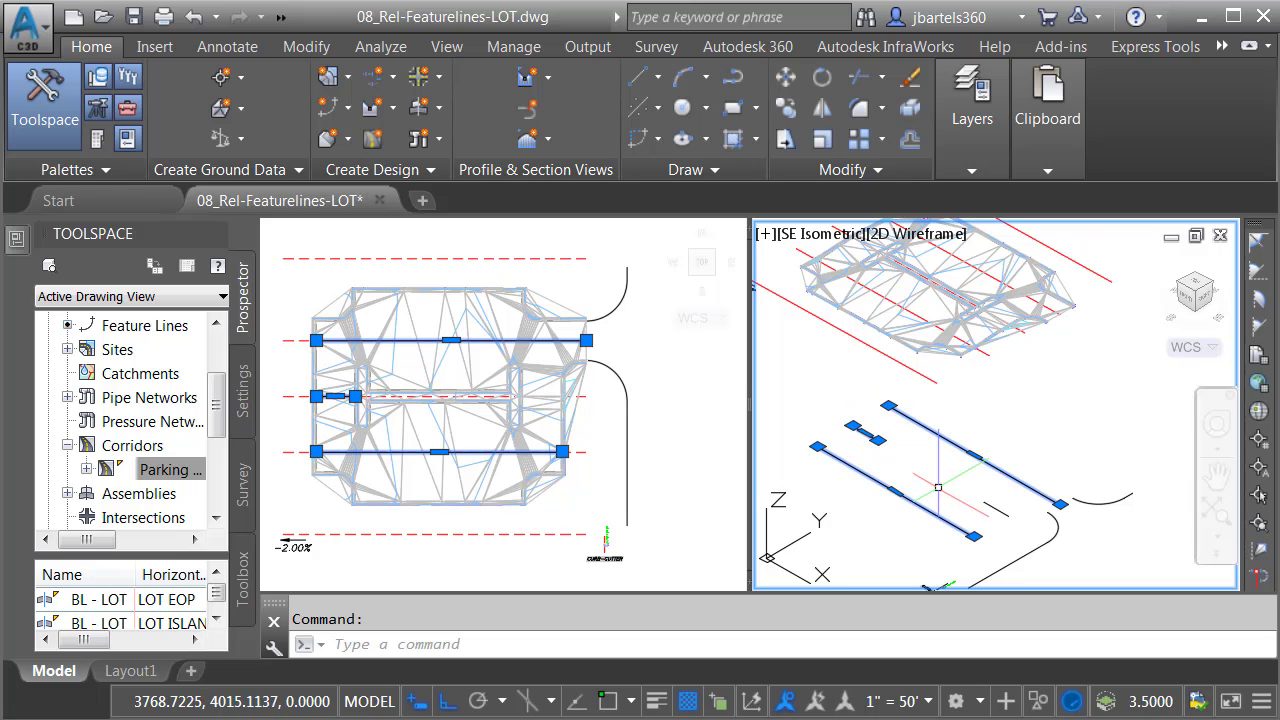
mouse_move(934, 487)
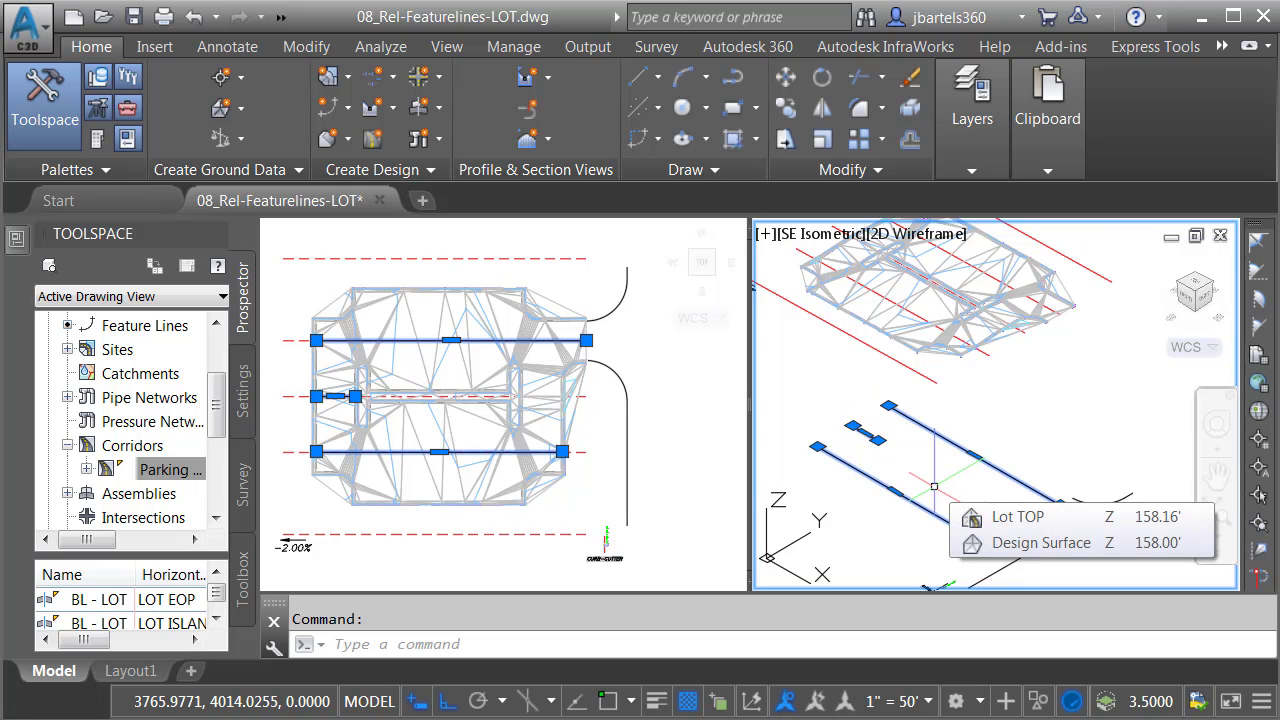
key(Escape)
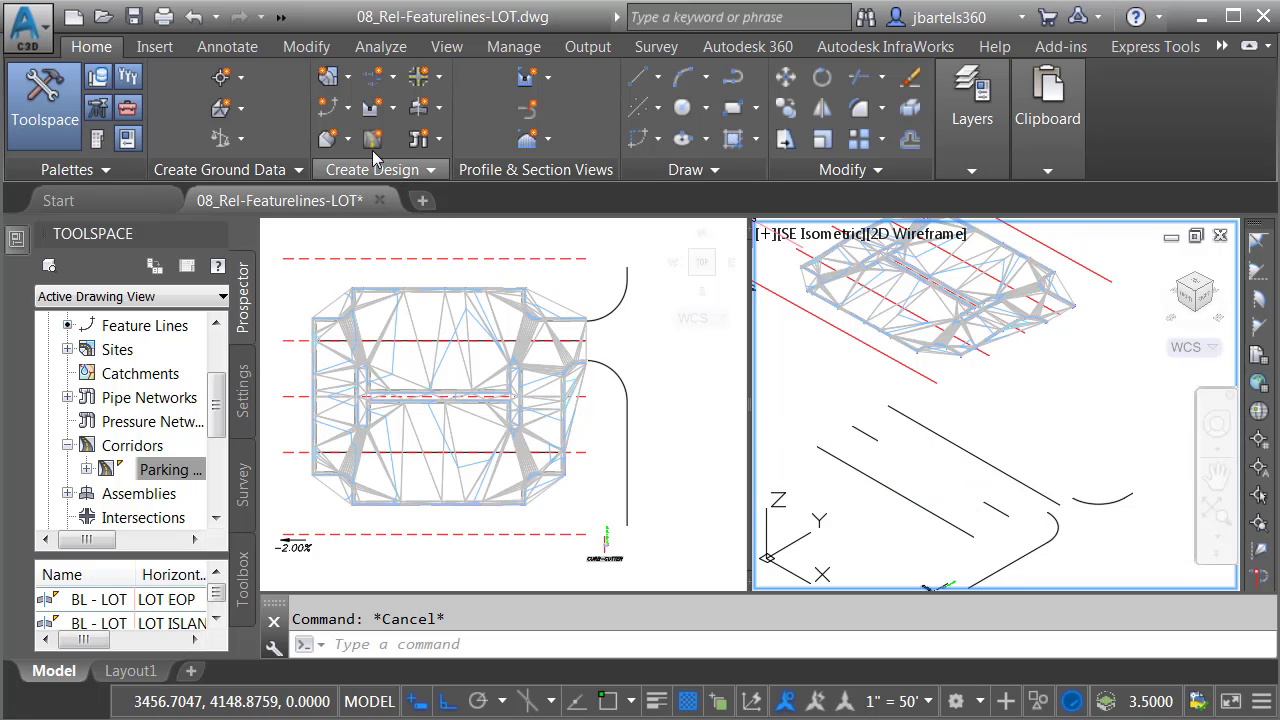
Step: Convert the four lines into ADSK-GRADING EDGE feature lines with elevations from the Design Surface
click(348, 108)
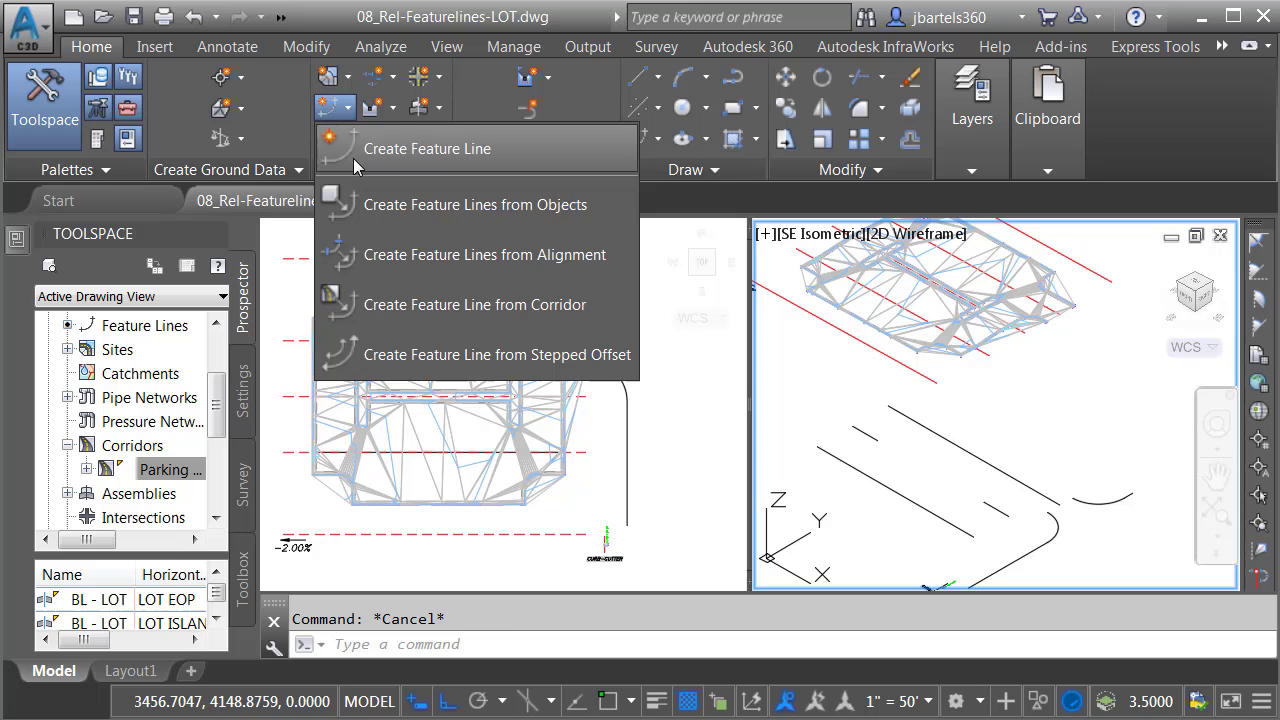
click(340, 204)
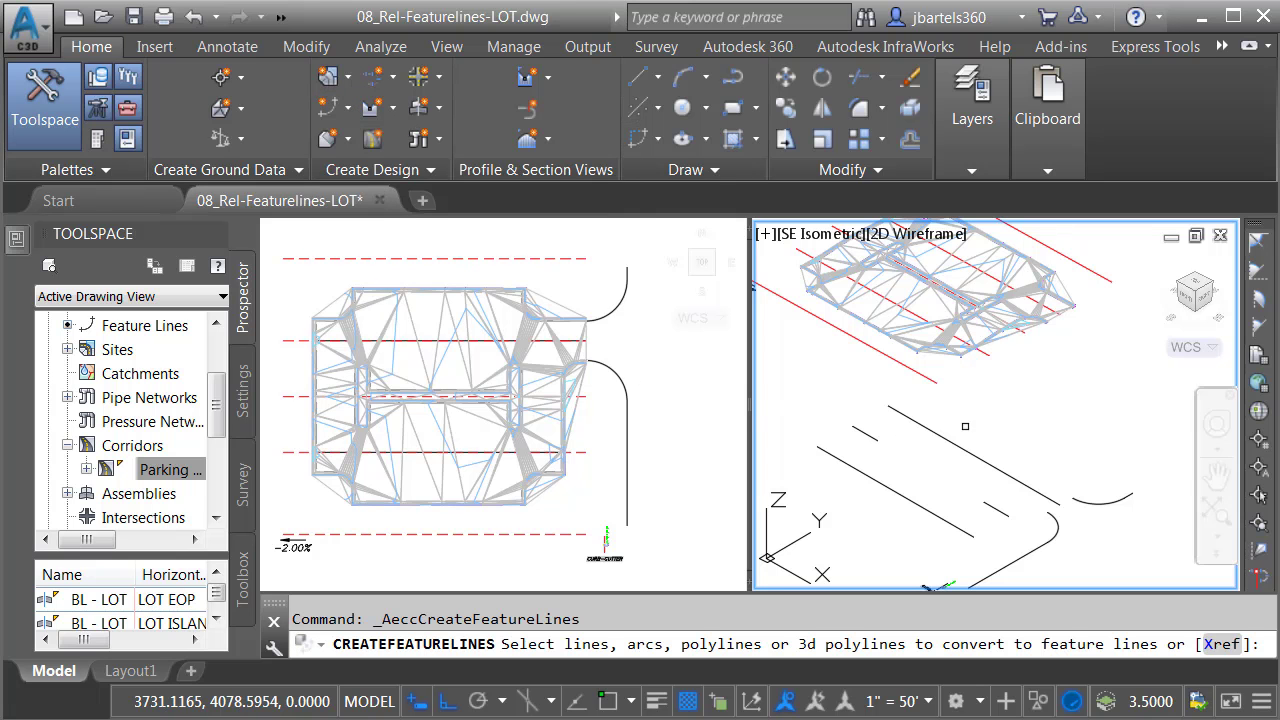
click(1000, 413)
click(853, 516)
key(Return)
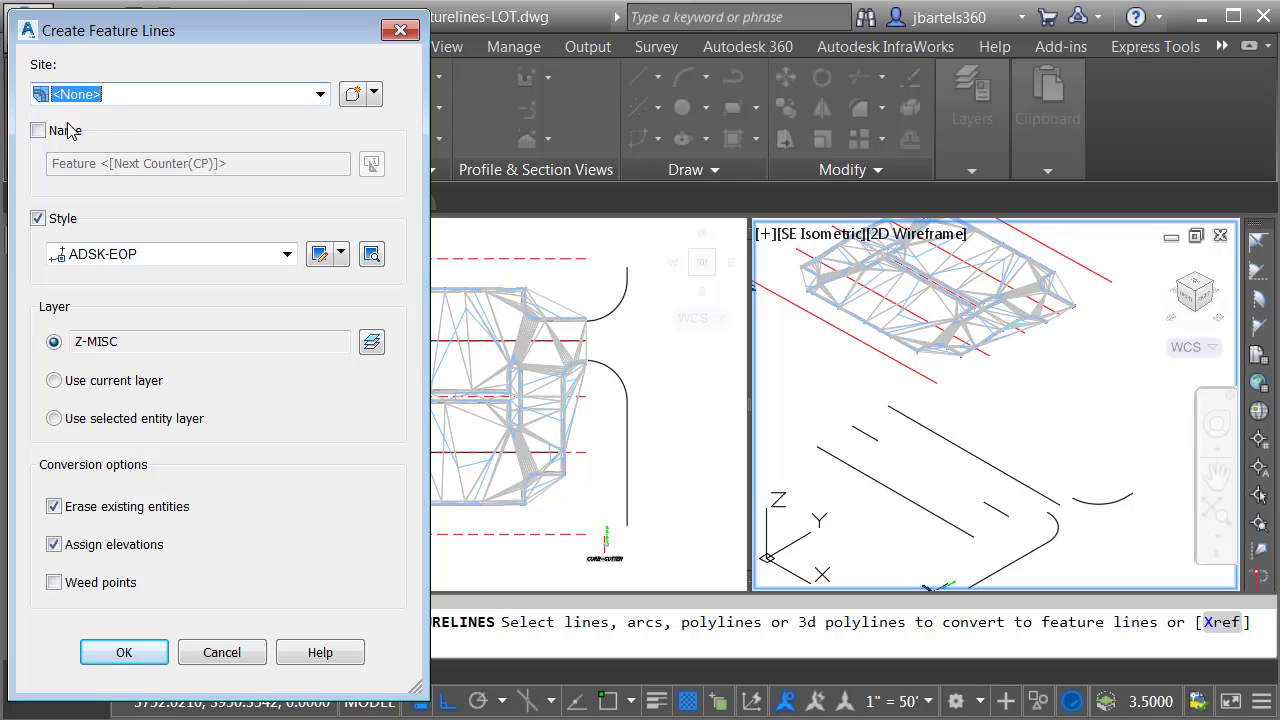
click(152, 256)
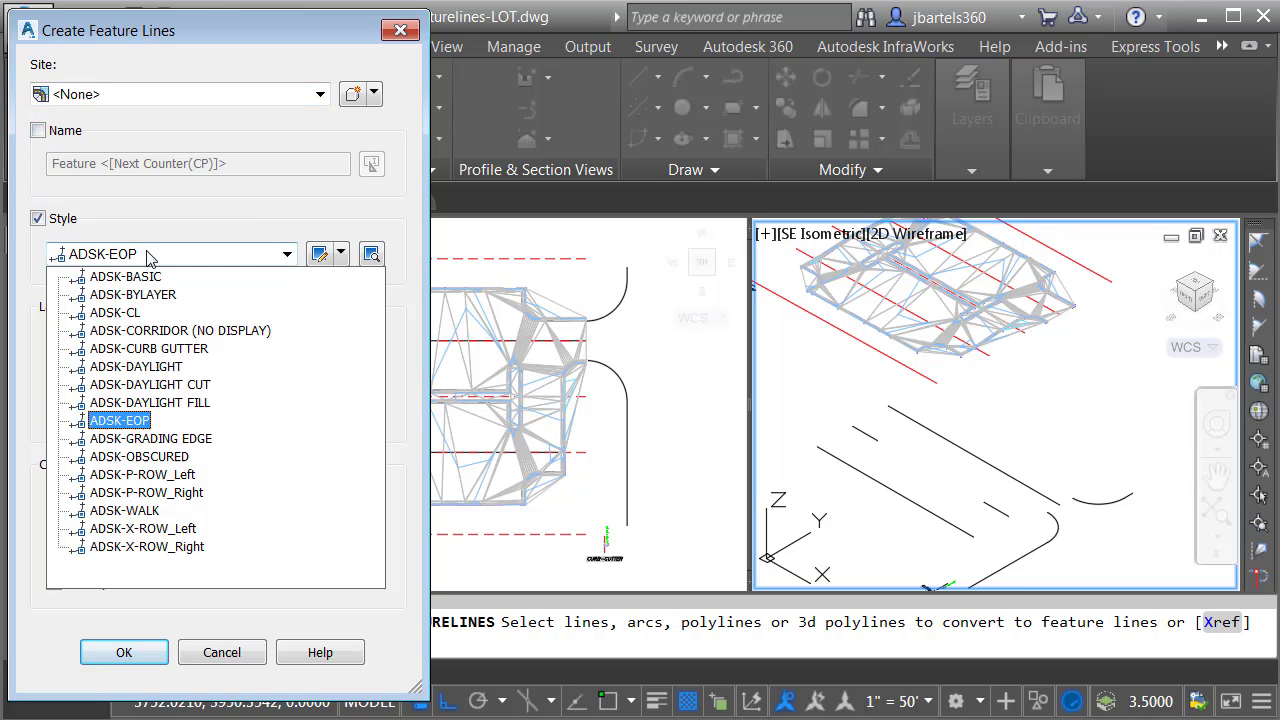
click(155, 439)
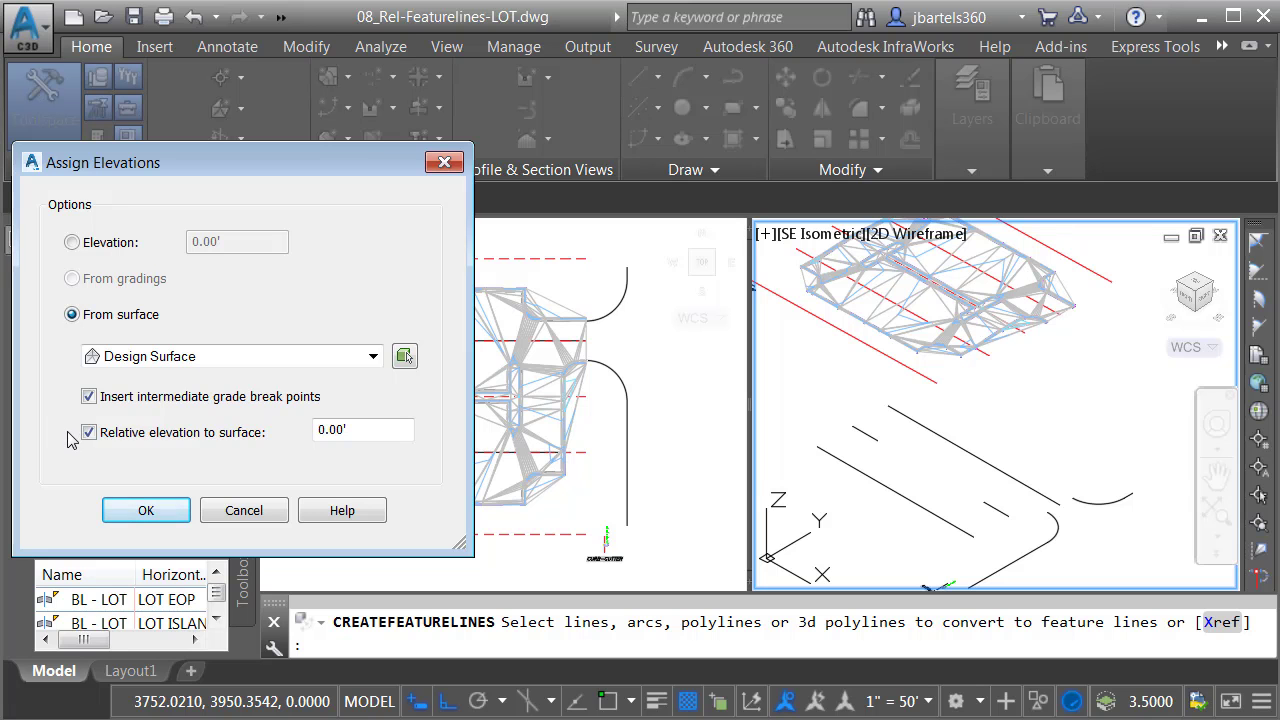
click(146, 511)
Step: Select all four new grading feature lines with Select Similar
middle_drag(994, 429, 1006, 517)
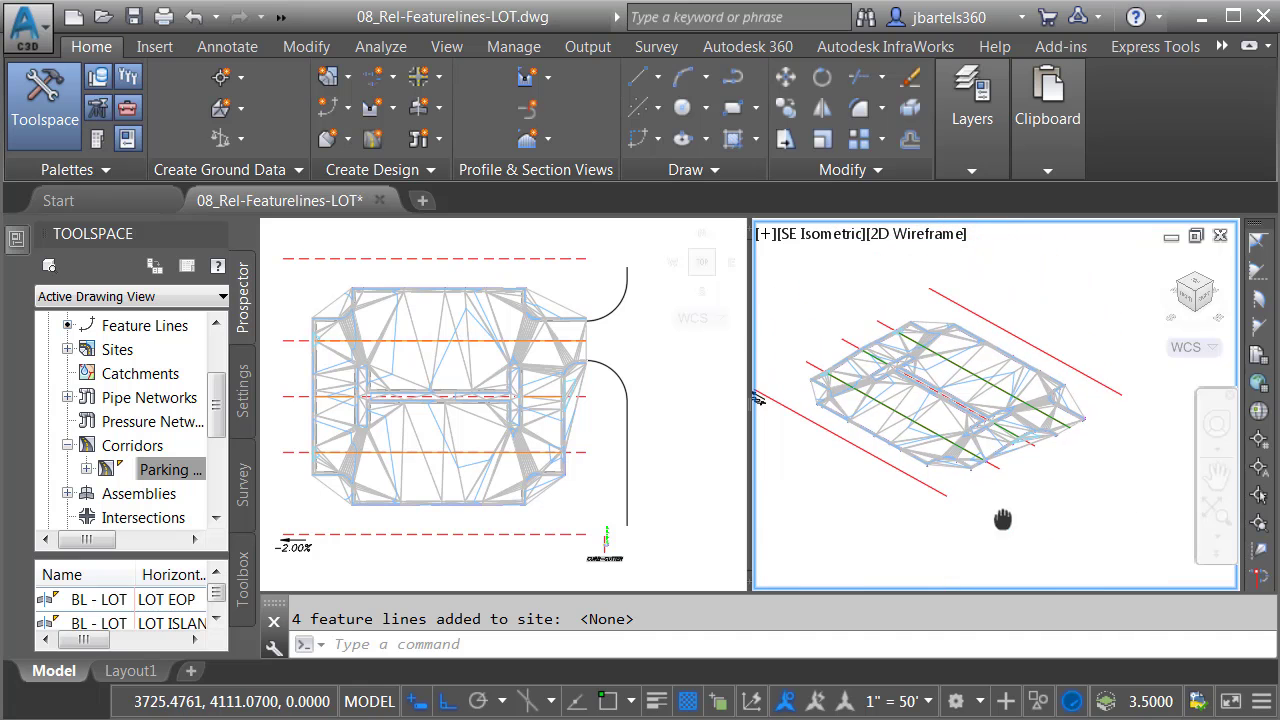
scroll(942, 410, up, 3)
shift+middle_drag(942, 410, 975, 415)
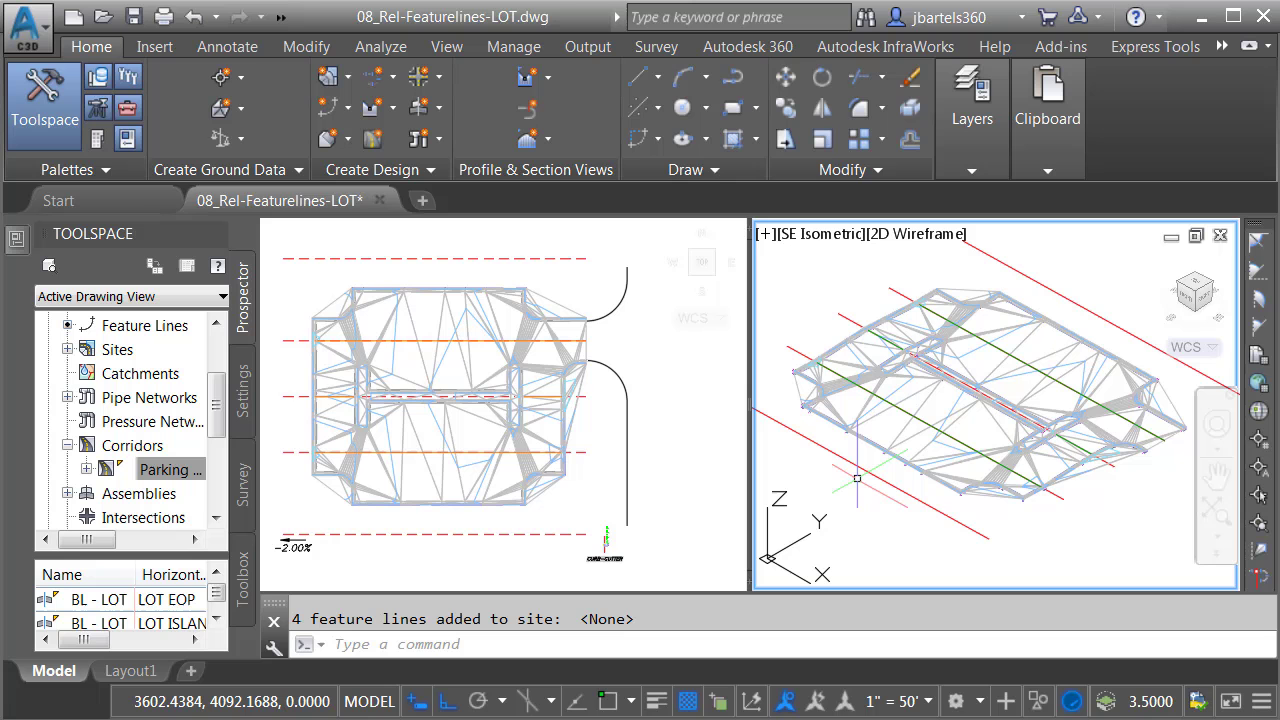
click(903, 410)
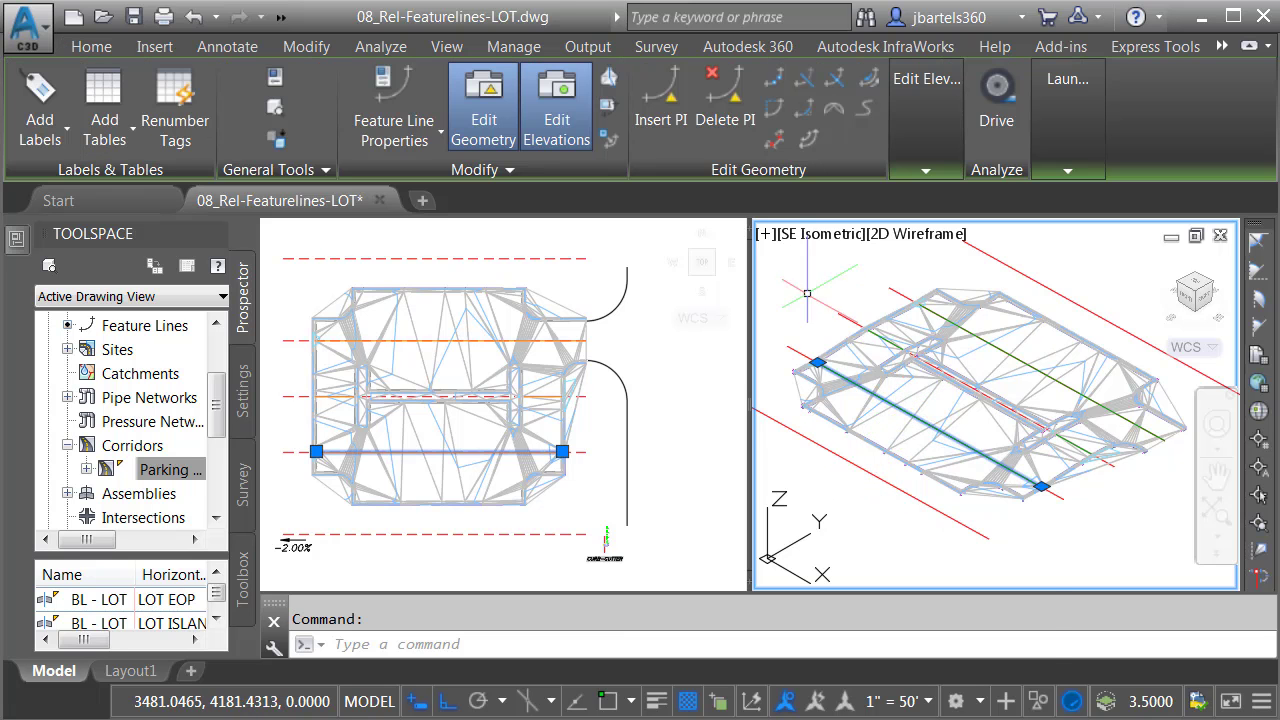
right_click(798, 263)
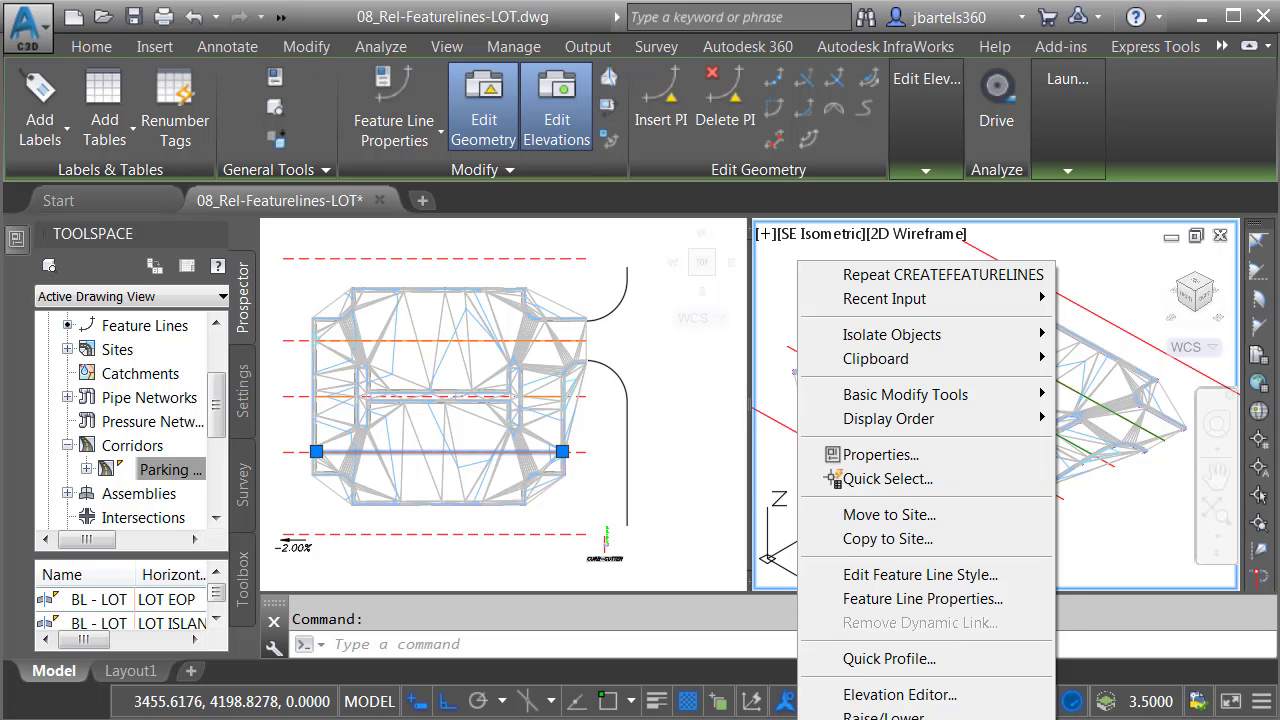
click(870, 716)
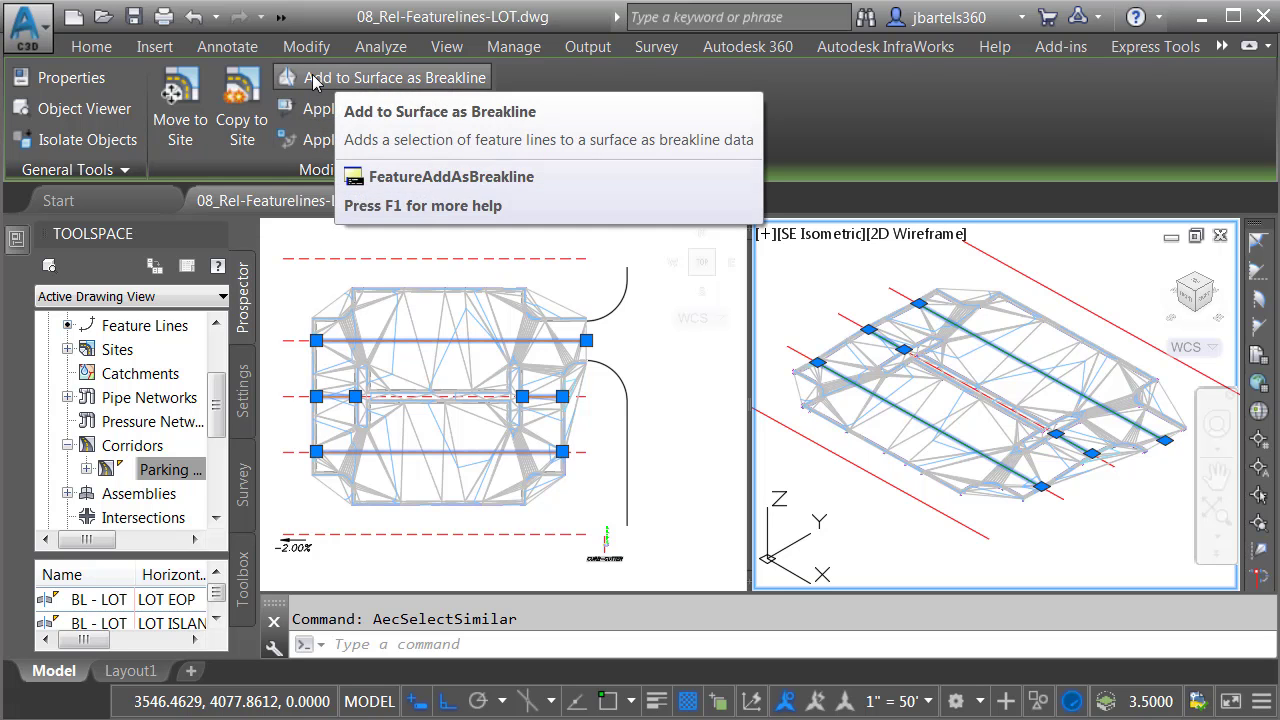
Step: Pick Lot TOP as the surface to receive the feature lines as breaklines
click(312, 80)
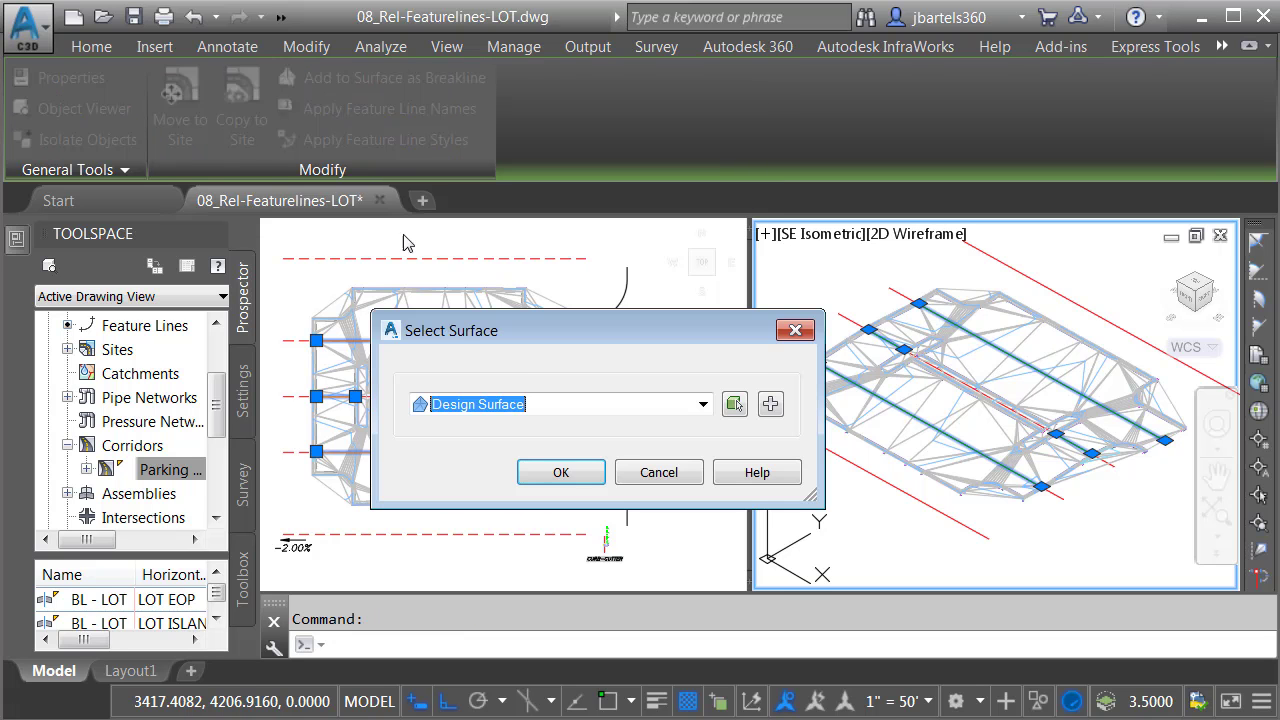
click(703, 406)
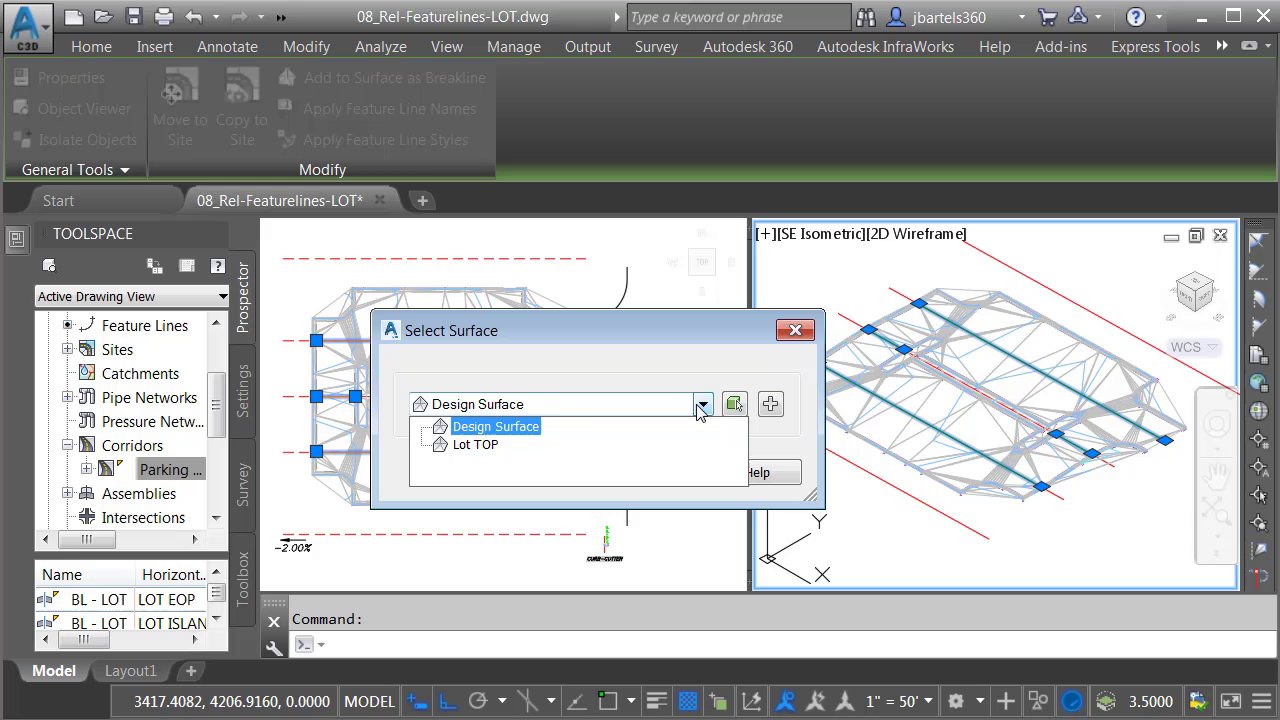
click(490, 425)
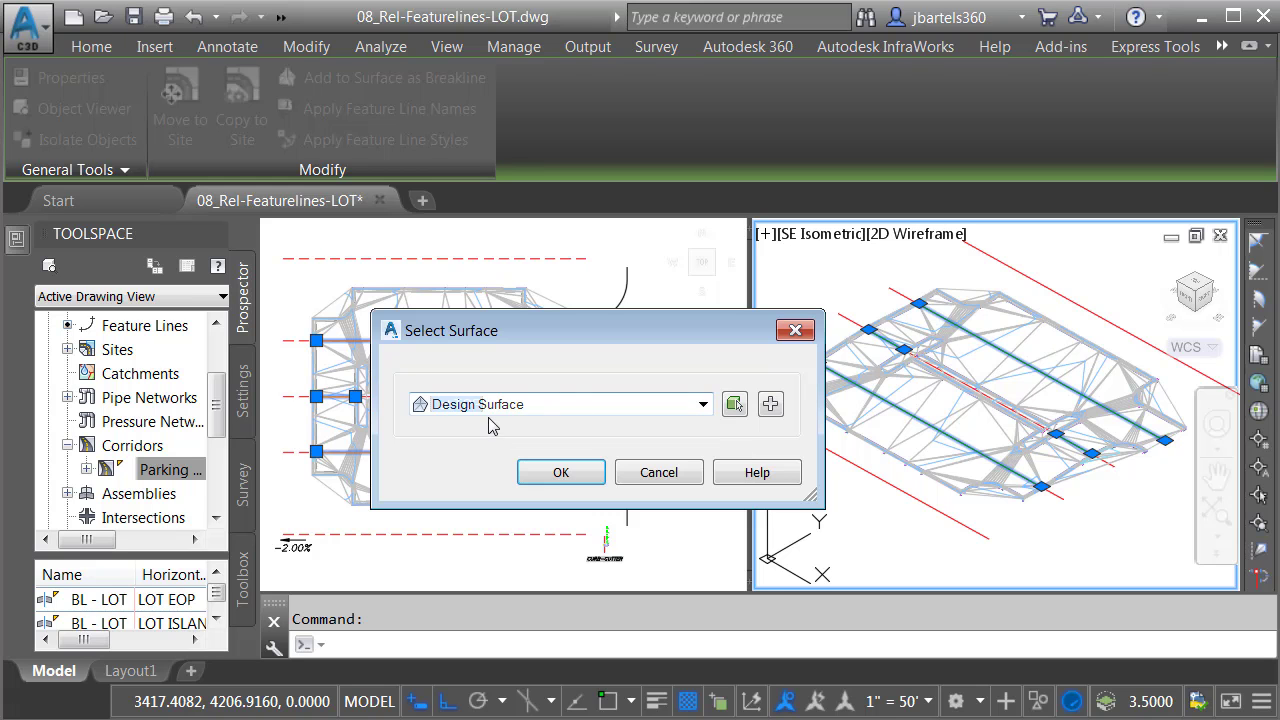
Step: Add the breaklines to Lot TOP with supplementing distance enabled at 15'
click(557, 476)
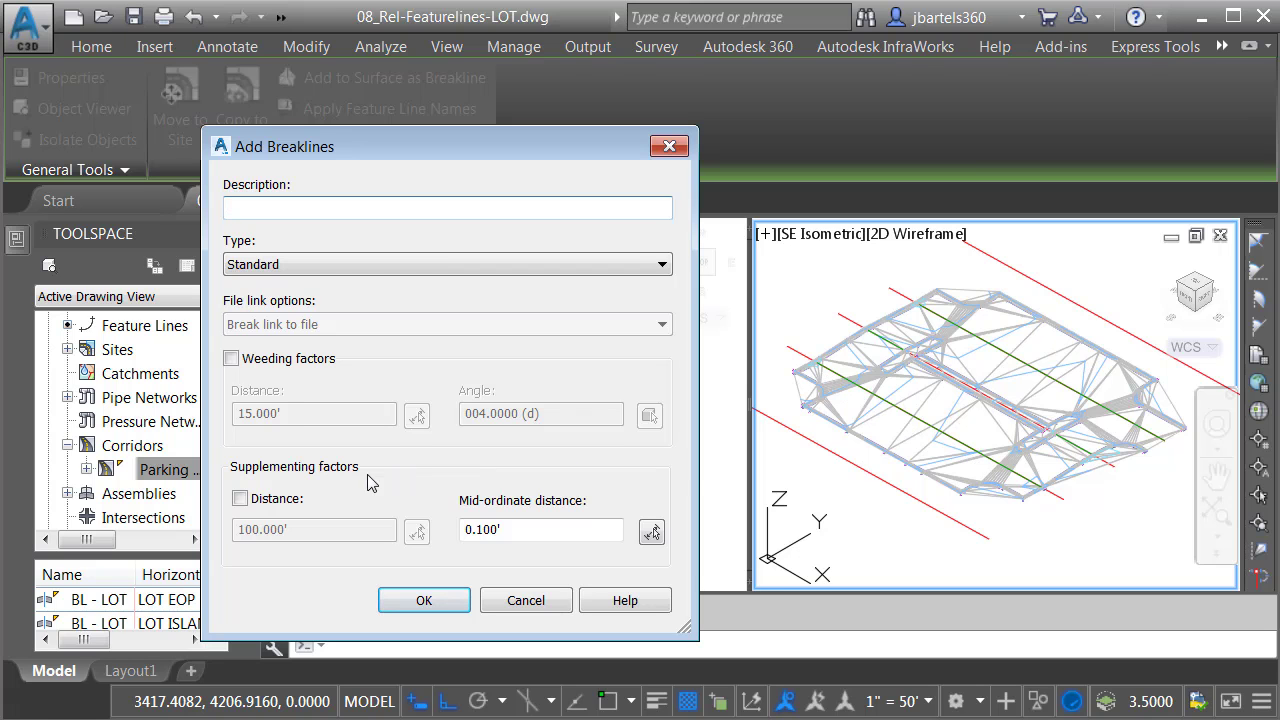
click(240, 499)
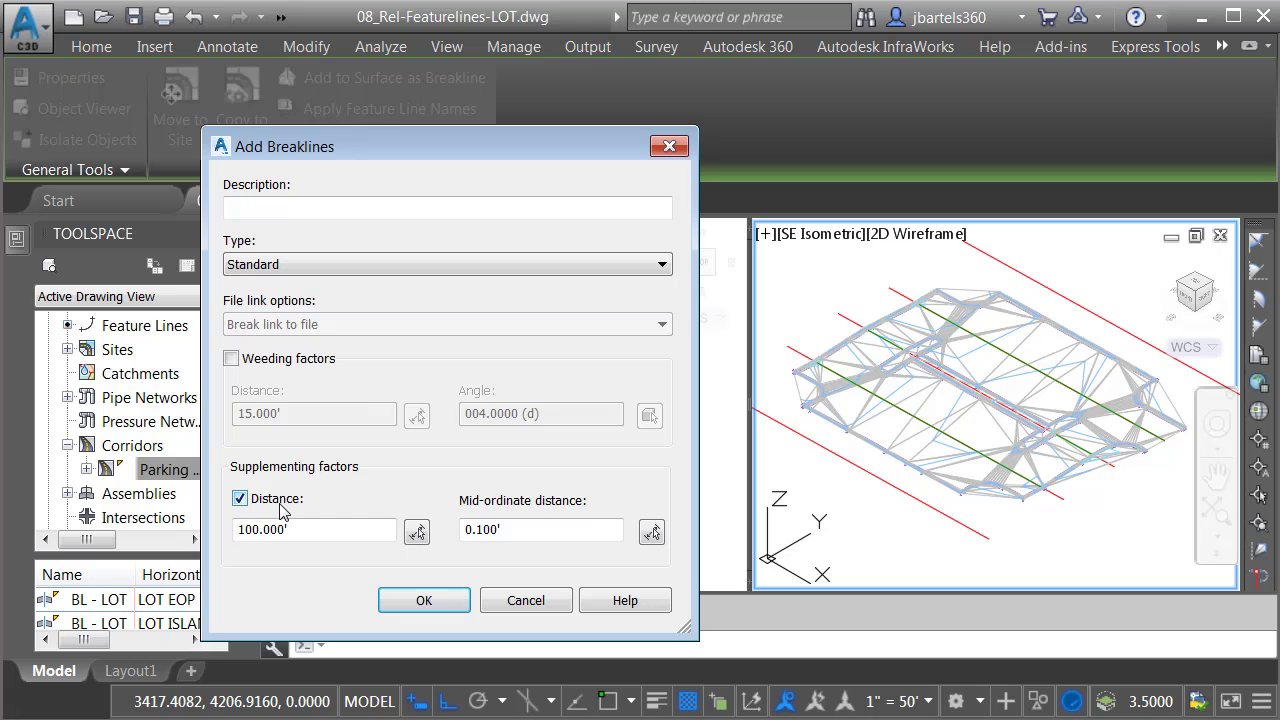
drag(295, 529, 237, 530)
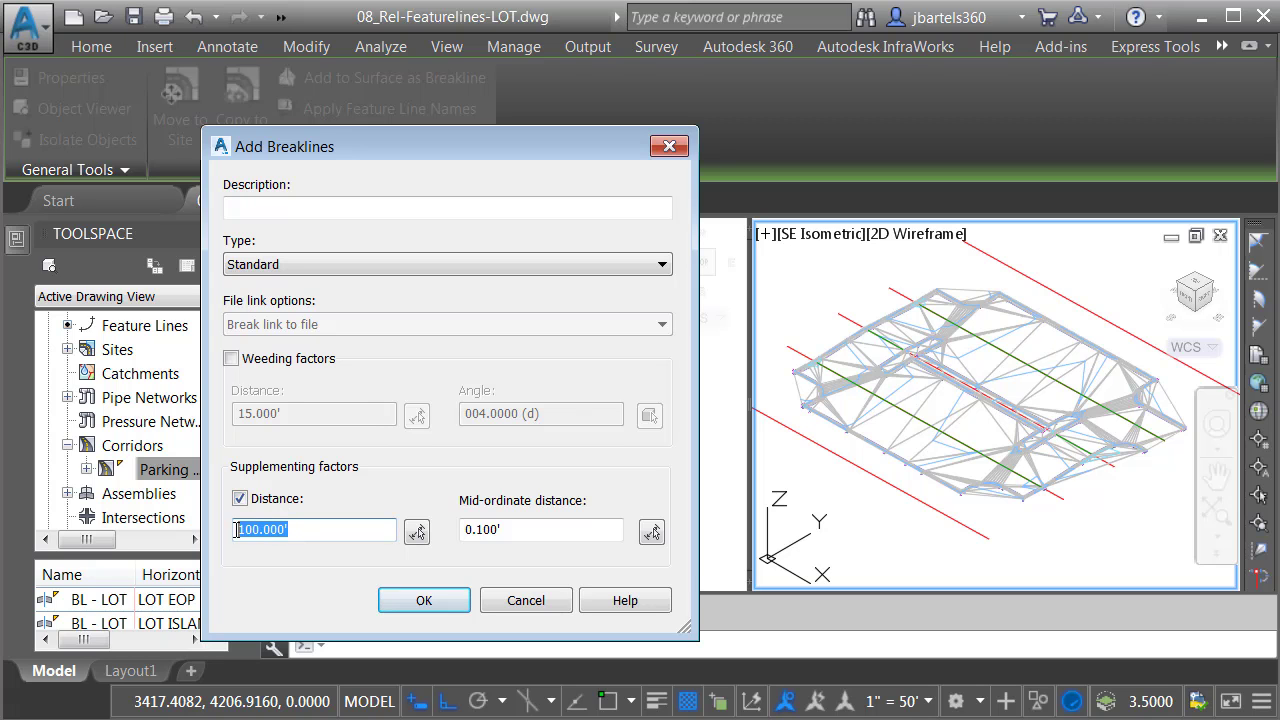
text(1)
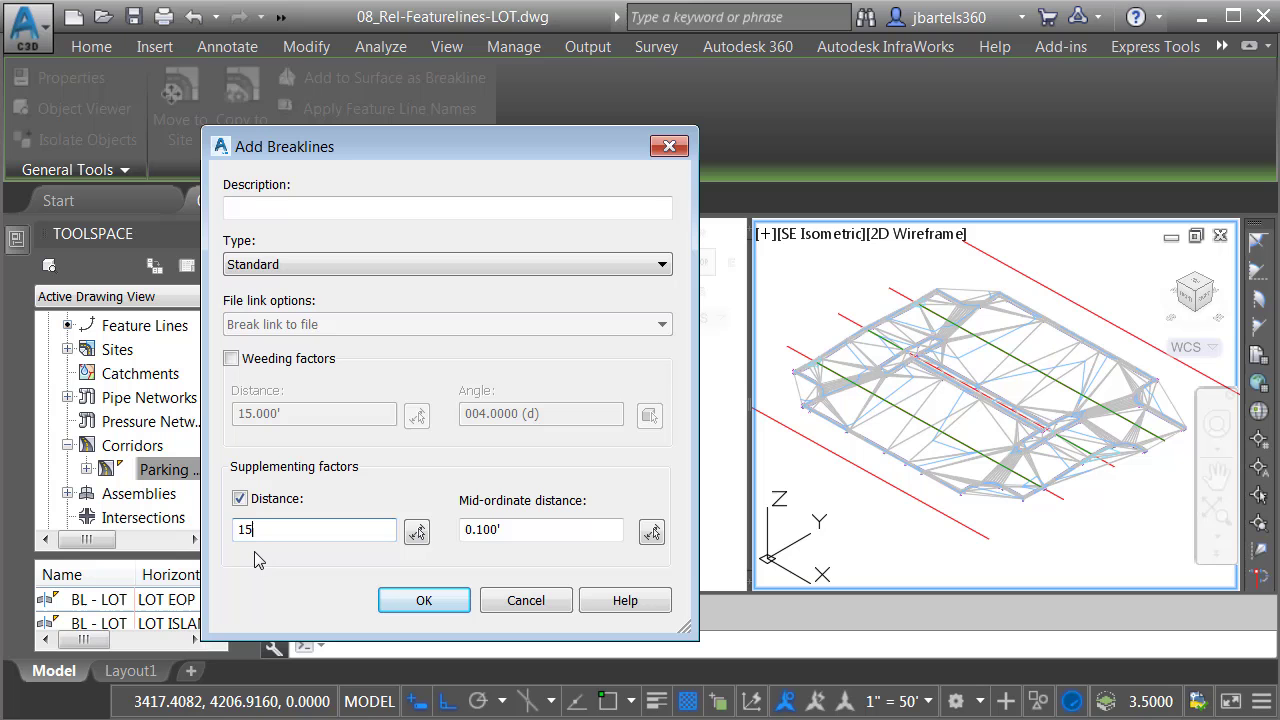
text(5)
click(424, 600)
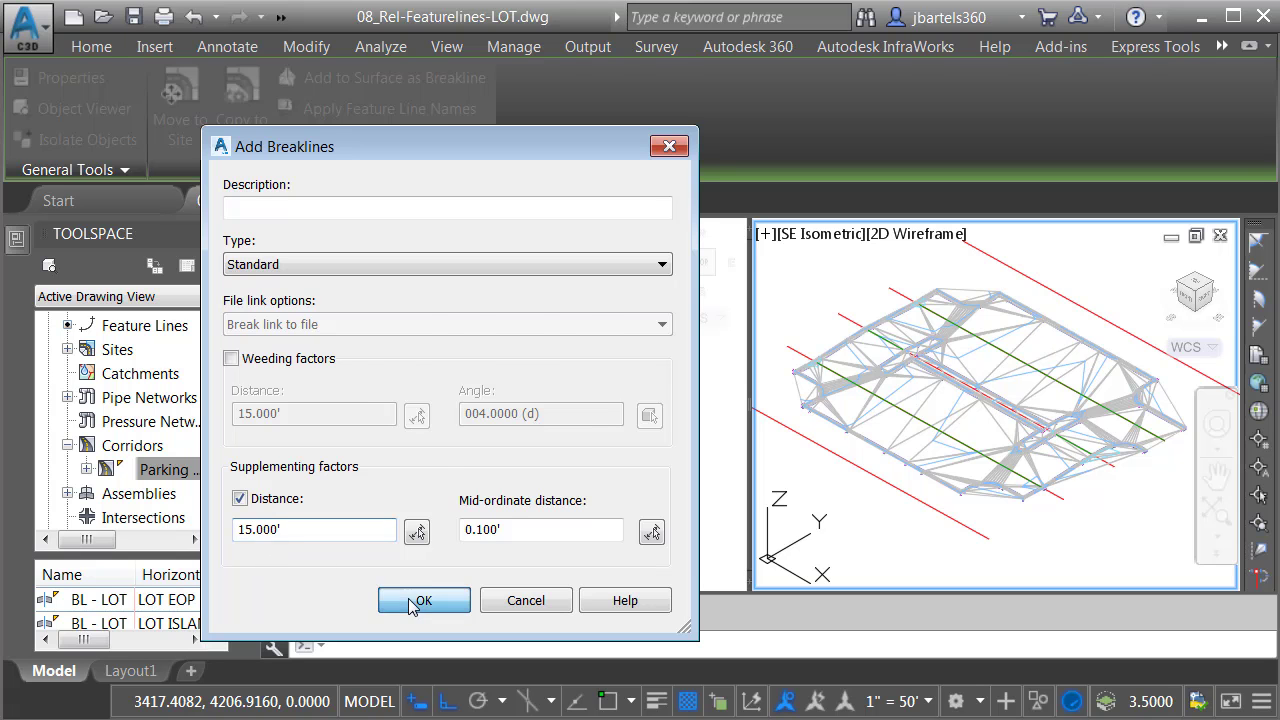
key(Escape)
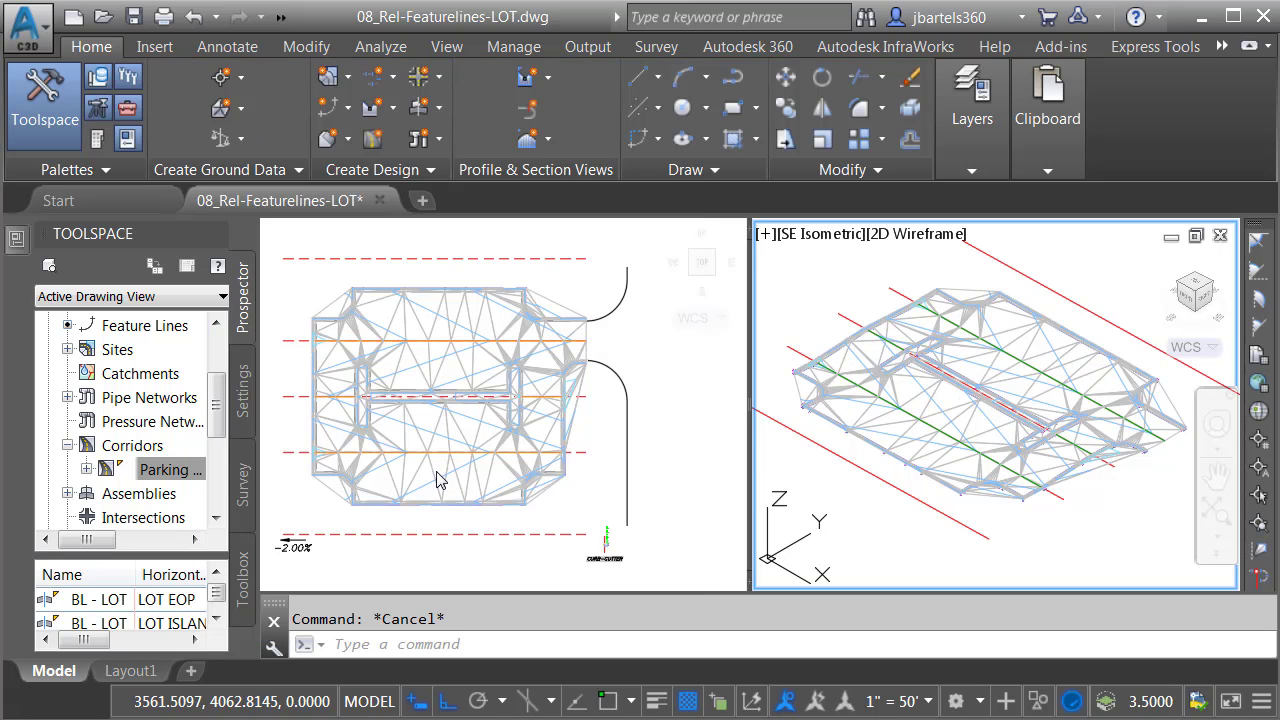
click(436, 480)
click(435, 471)
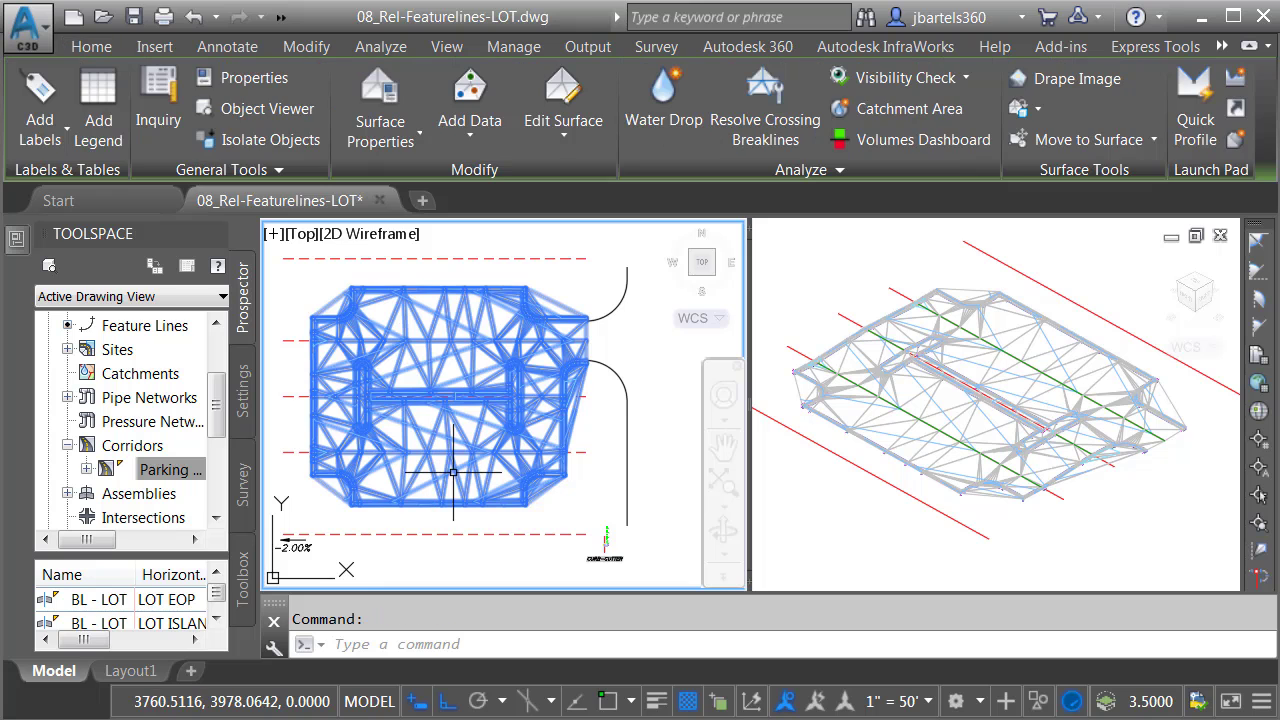
click(298, 109)
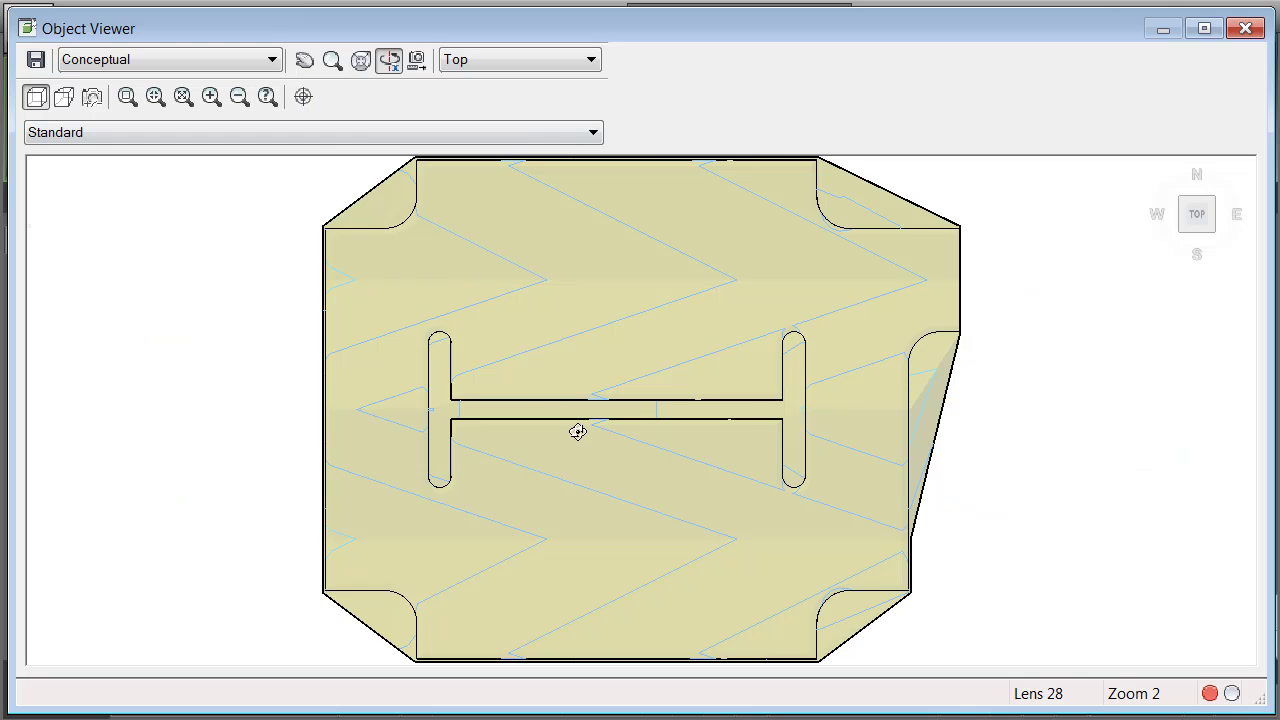
drag(578, 431, 674, 497)
scroll(700, 417, up, 5)
scroll(630, 505, down, 5)
scroll(650, 502, up, 1)
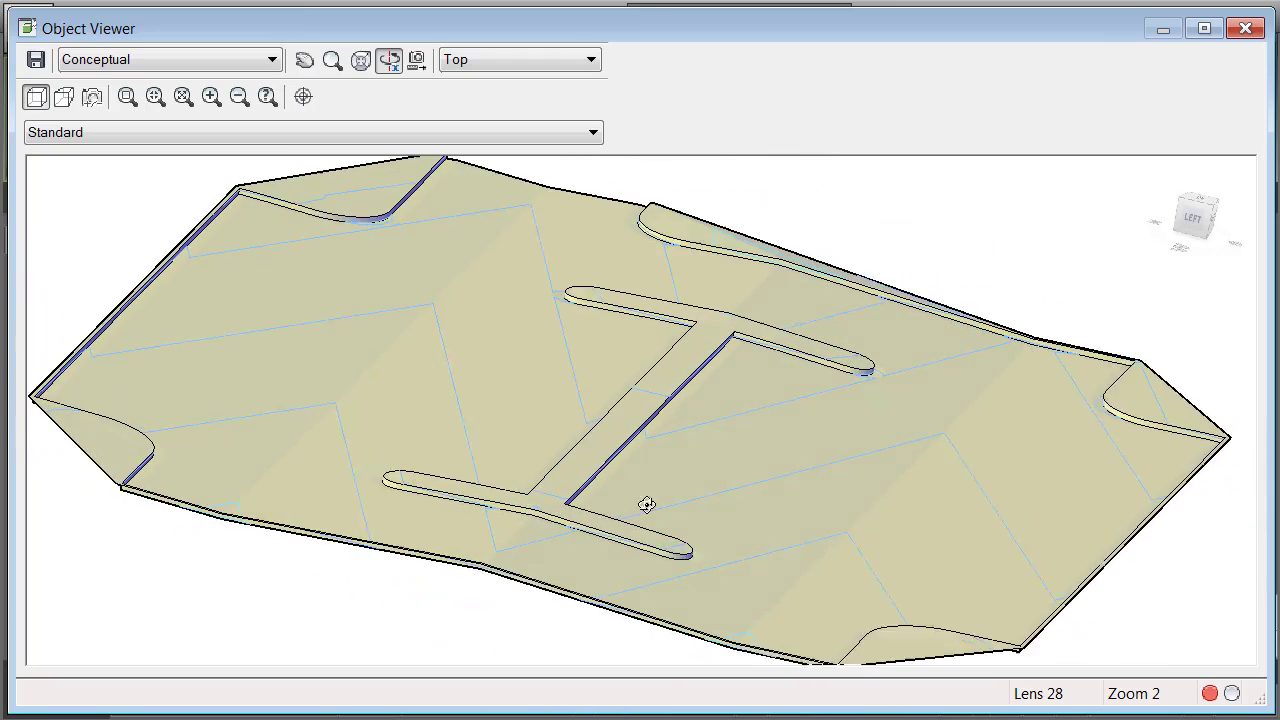
scroll(640, 507, up, 4)
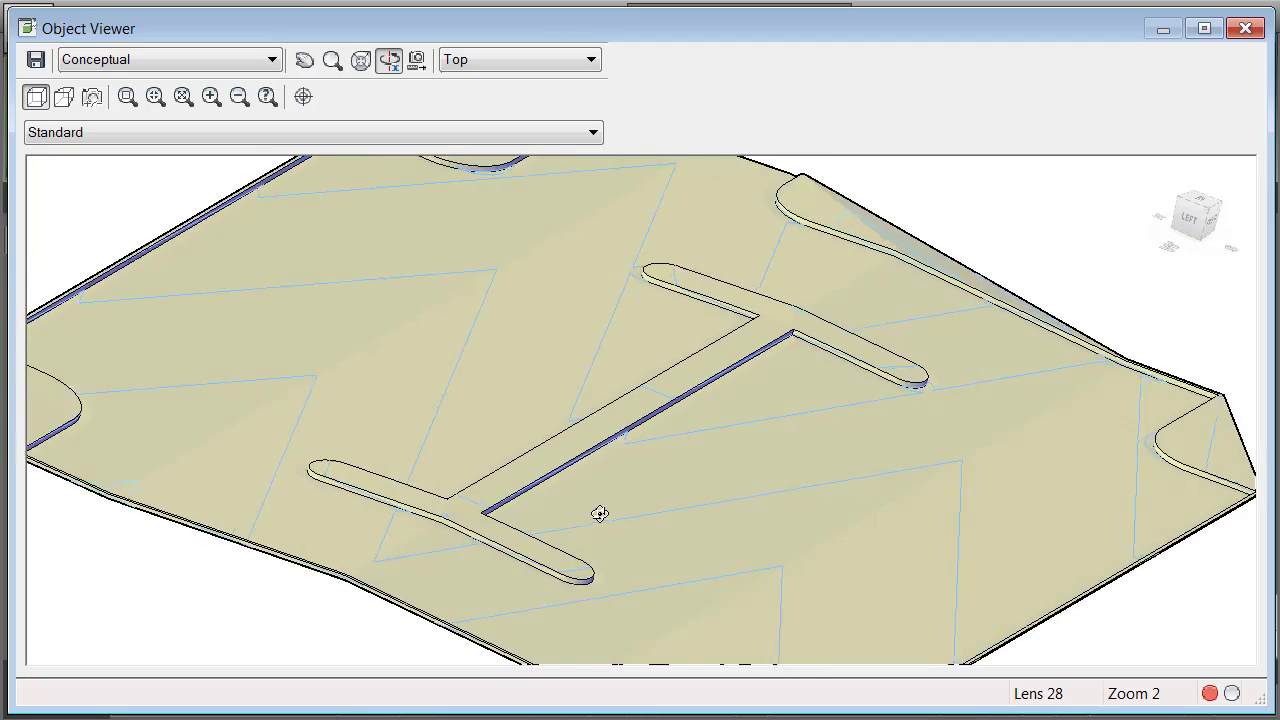
mouse_move(599, 513)
mouse_down()
mouse_move(554, 531)
mouse_move(621, 501)
mouse_up()
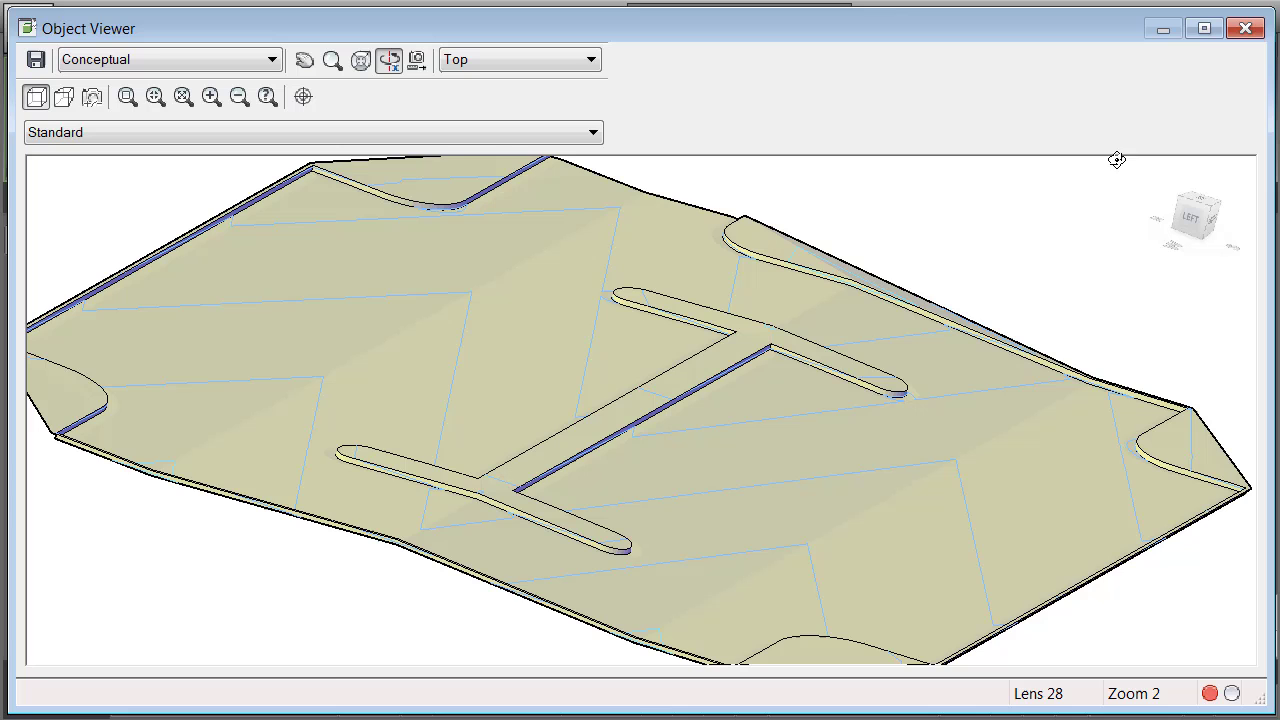
click(1245, 30)
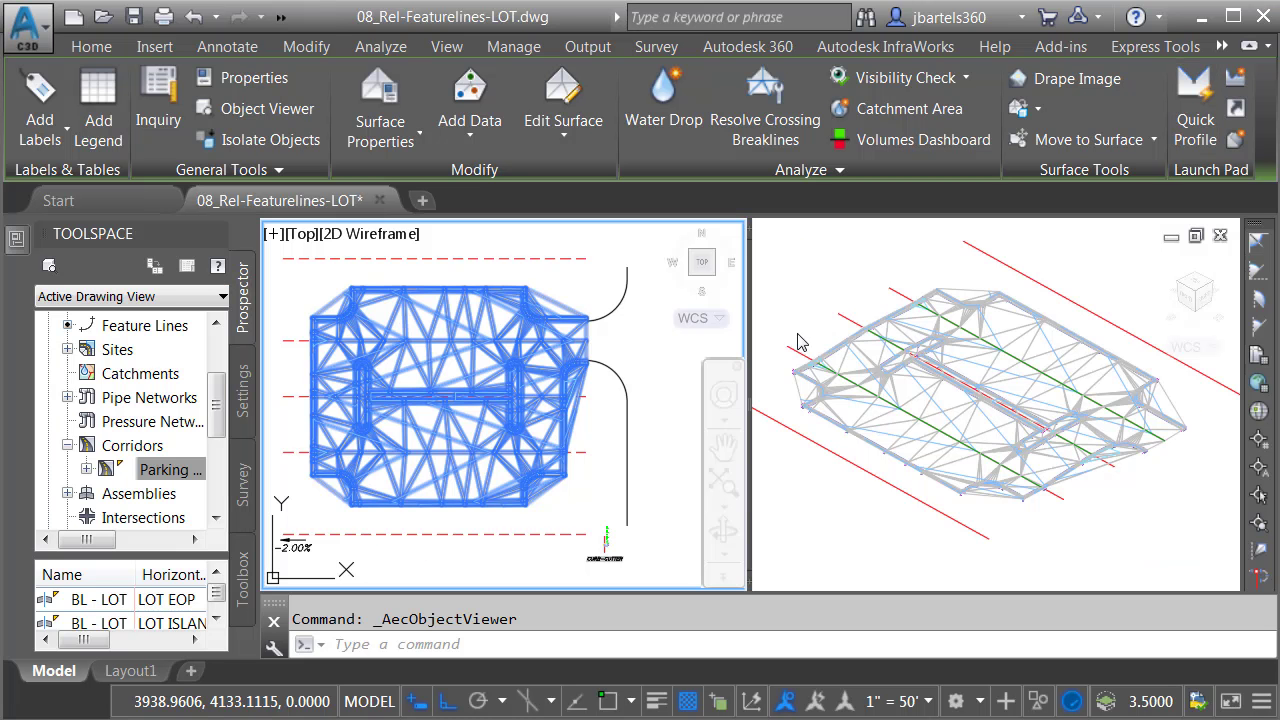
Step: Send the Lot TOP surface to the back so the feature lines draw on top
right_click(605, 331)
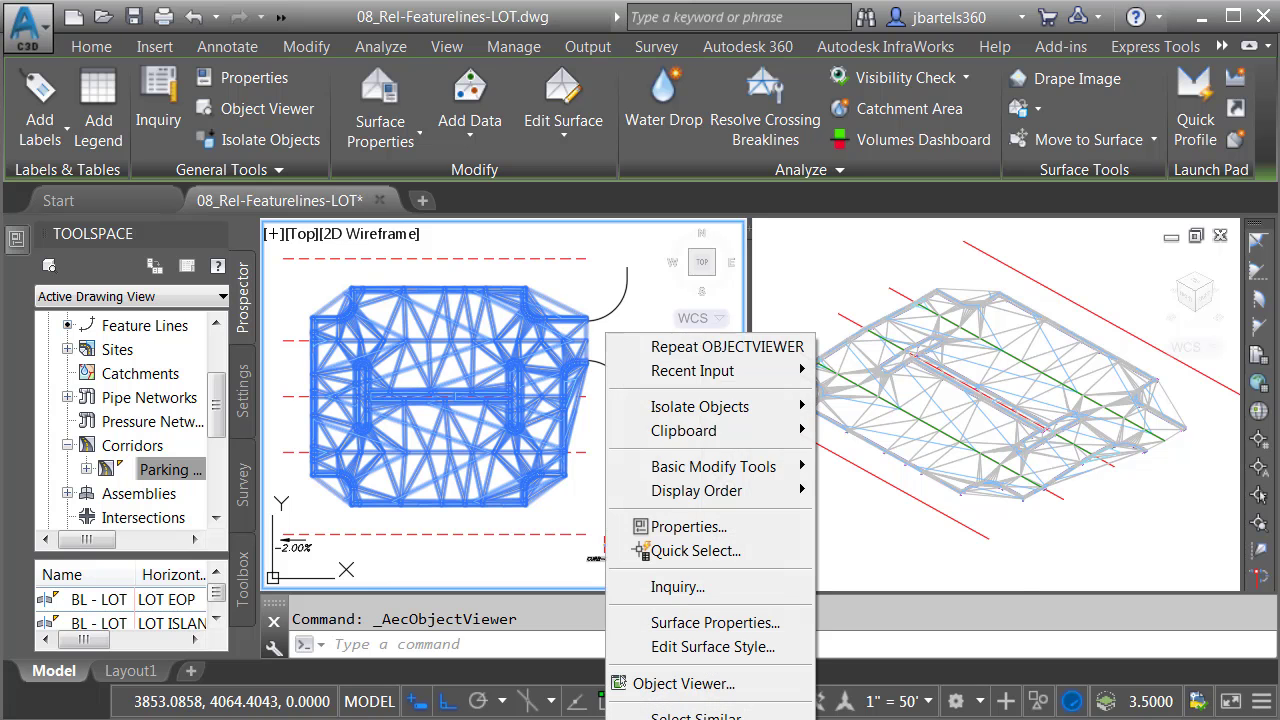
mouse_move(700, 496)
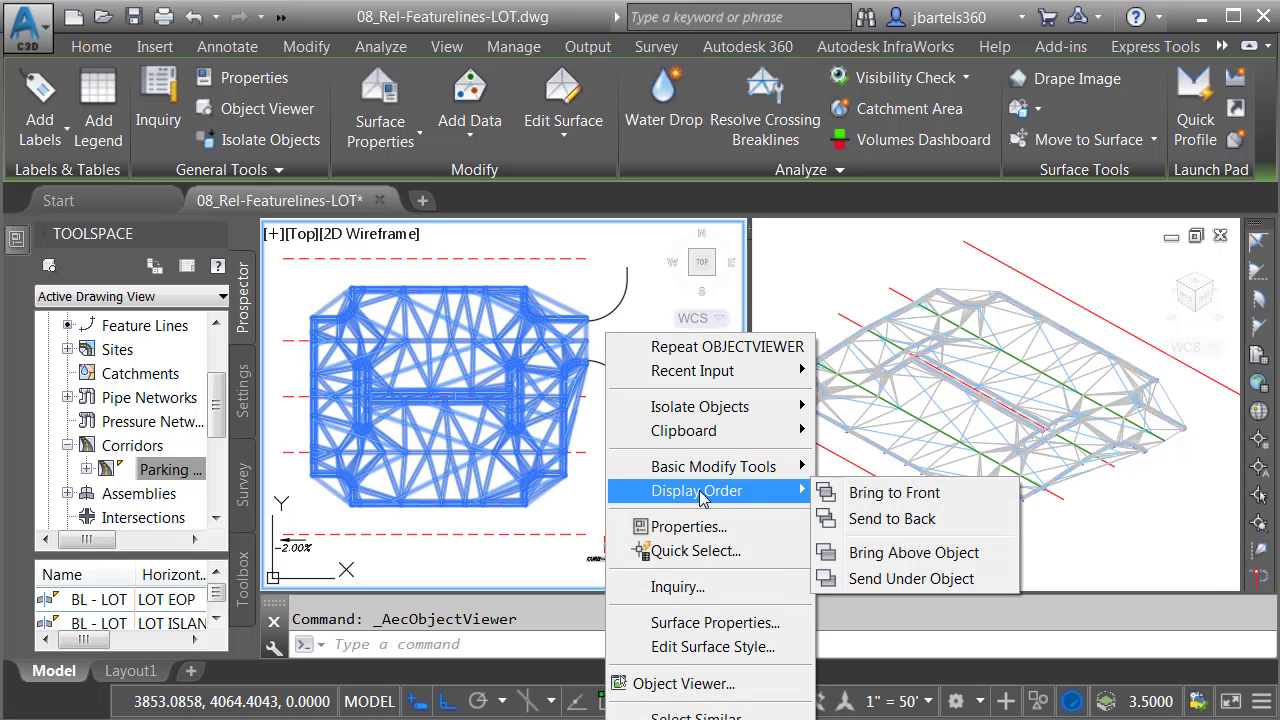
click(858, 518)
click(835, 522)
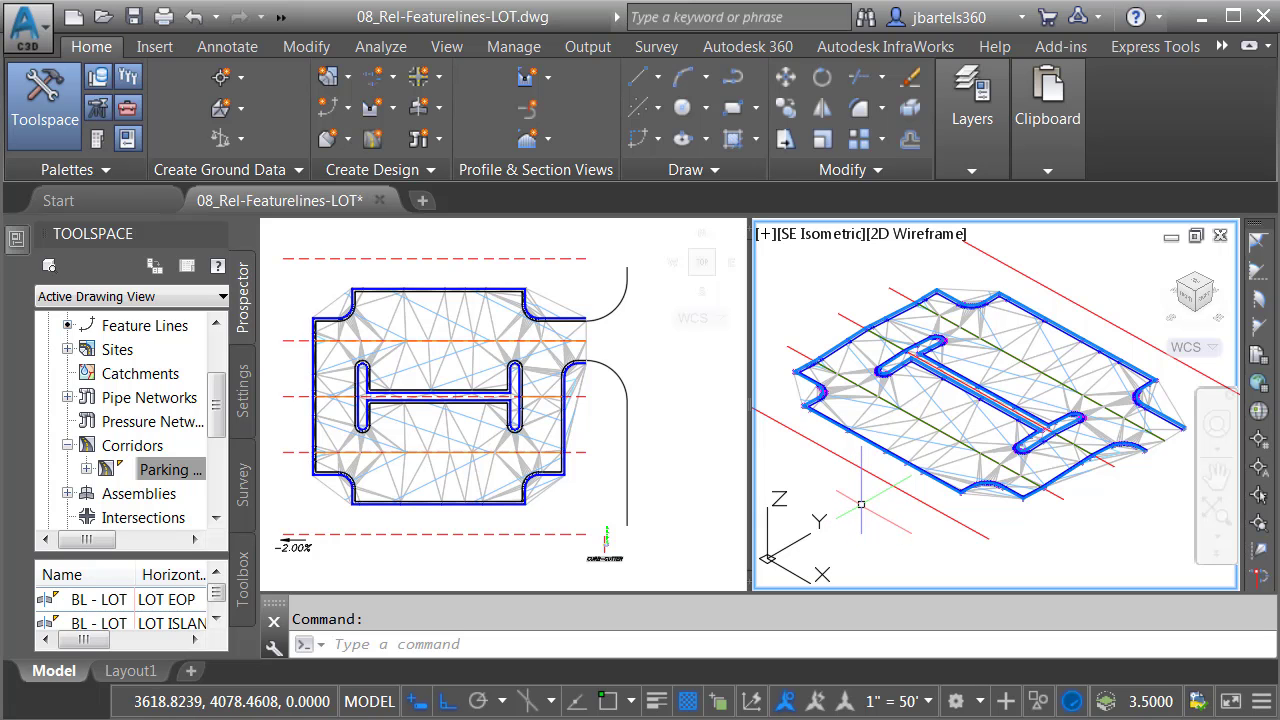
Step: Grip-stretch a design feature line's end points up and down in elevation
shift+middle_drag(861, 503, 871, 545)
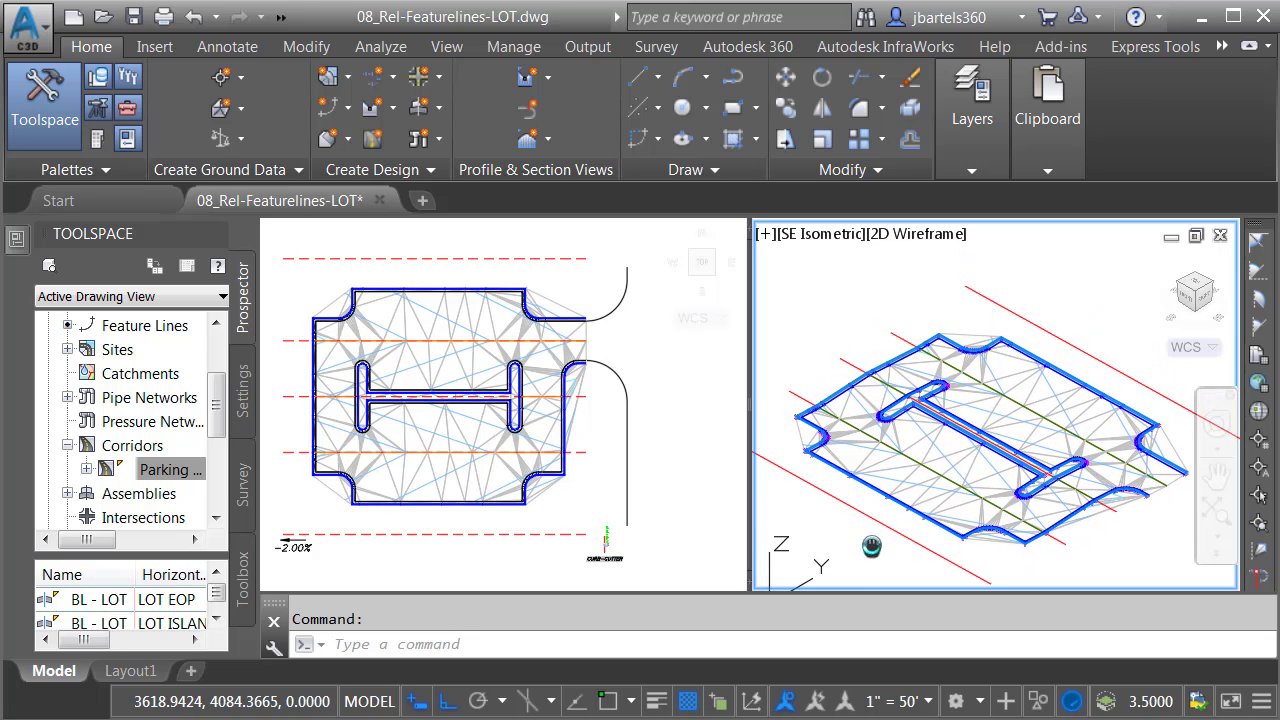
click(904, 341)
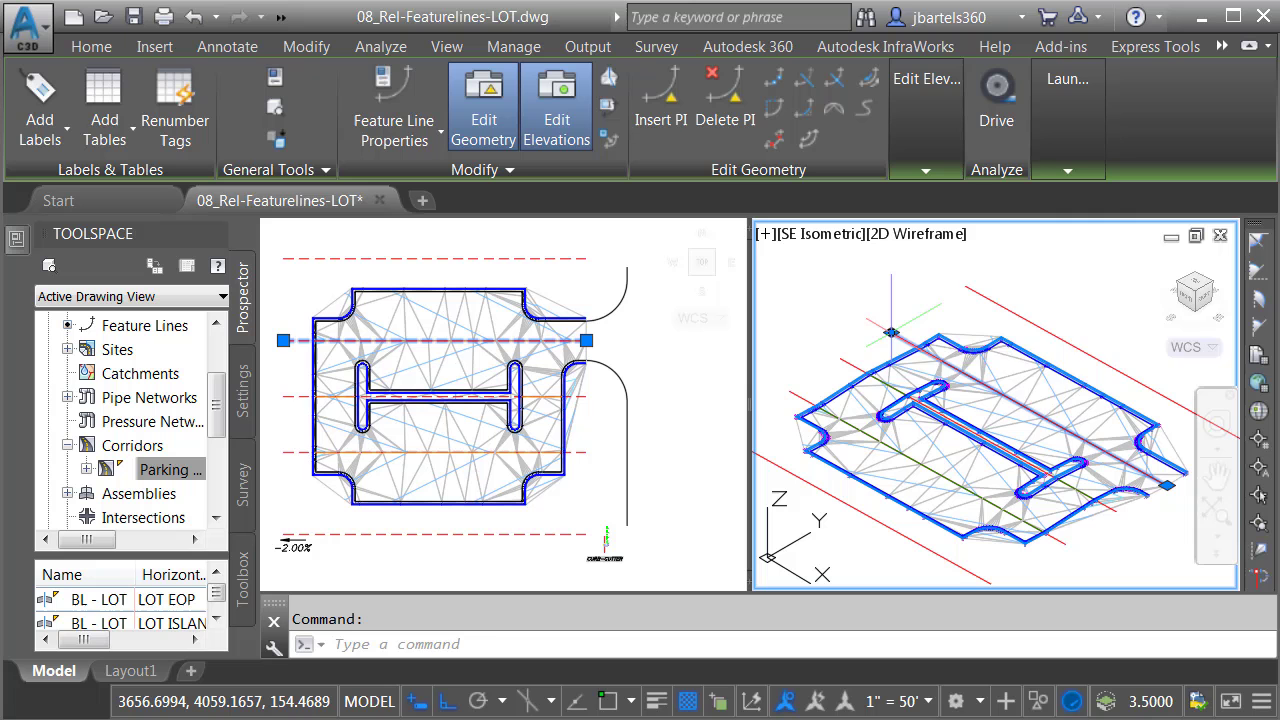
click(891, 333)
click(890, 302)
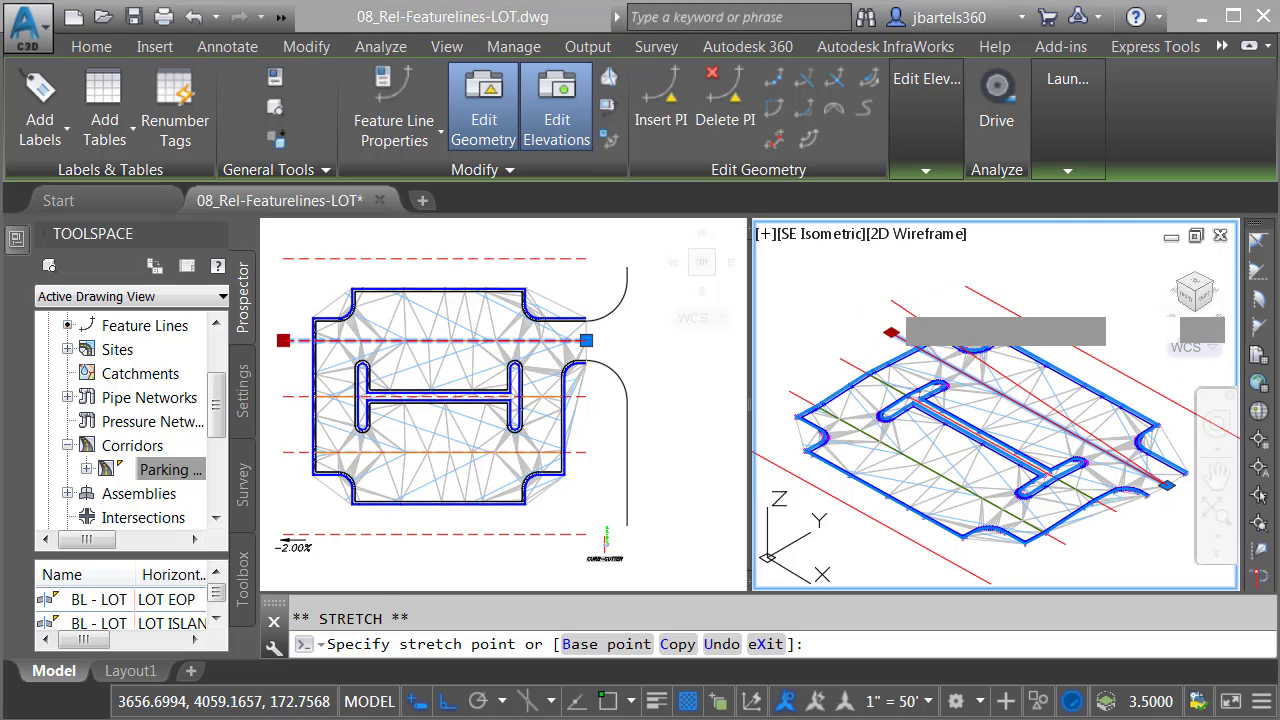
click(965, 285)
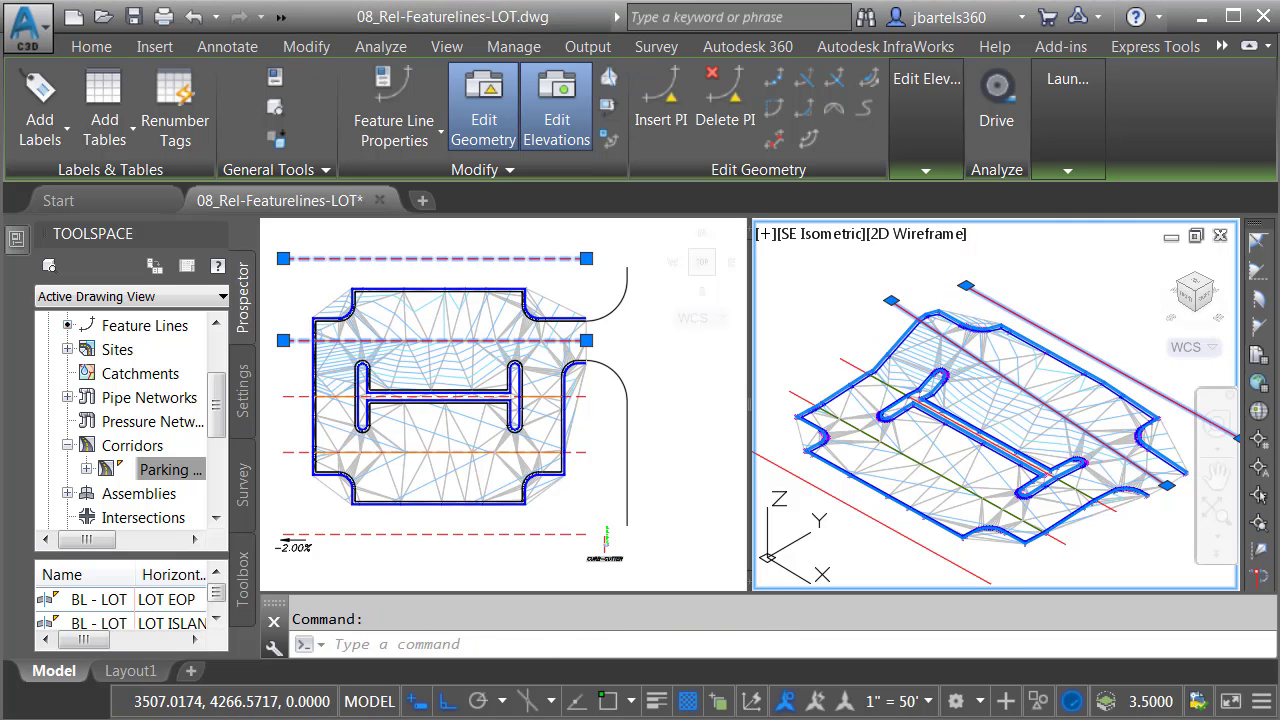
click(965, 285)
click(965, 267)
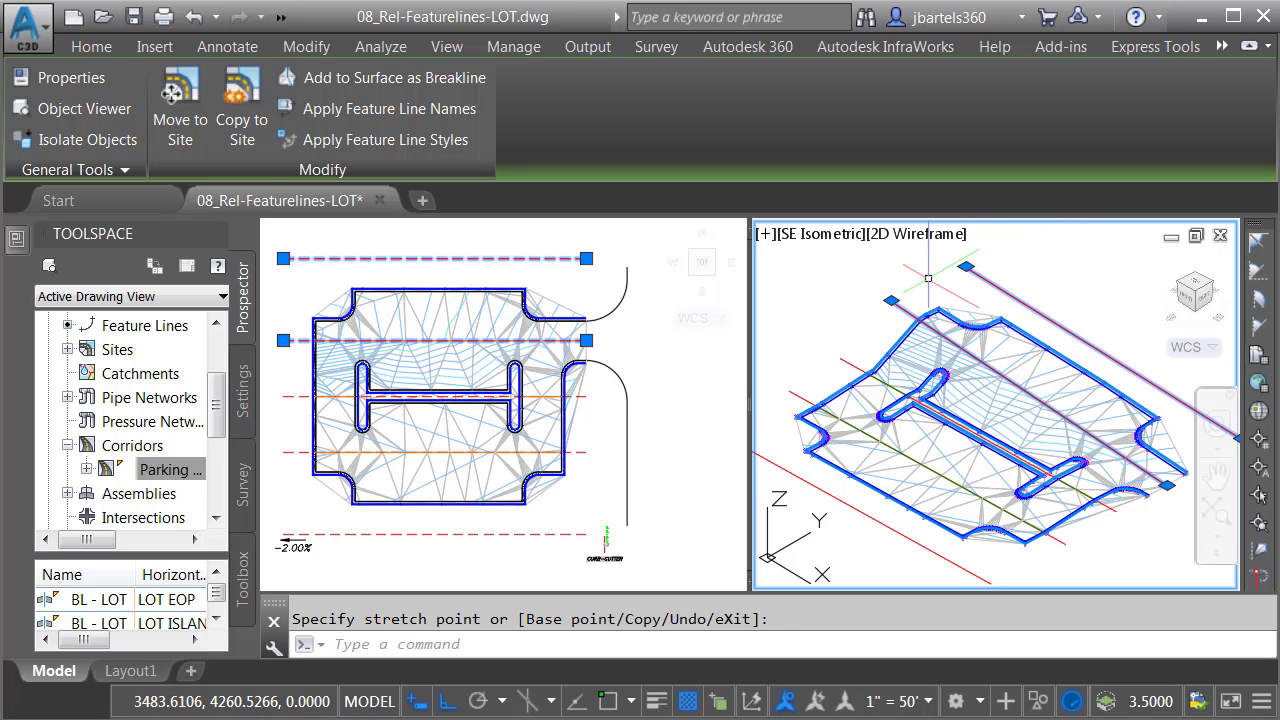
click(891, 300)
click(891, 328)
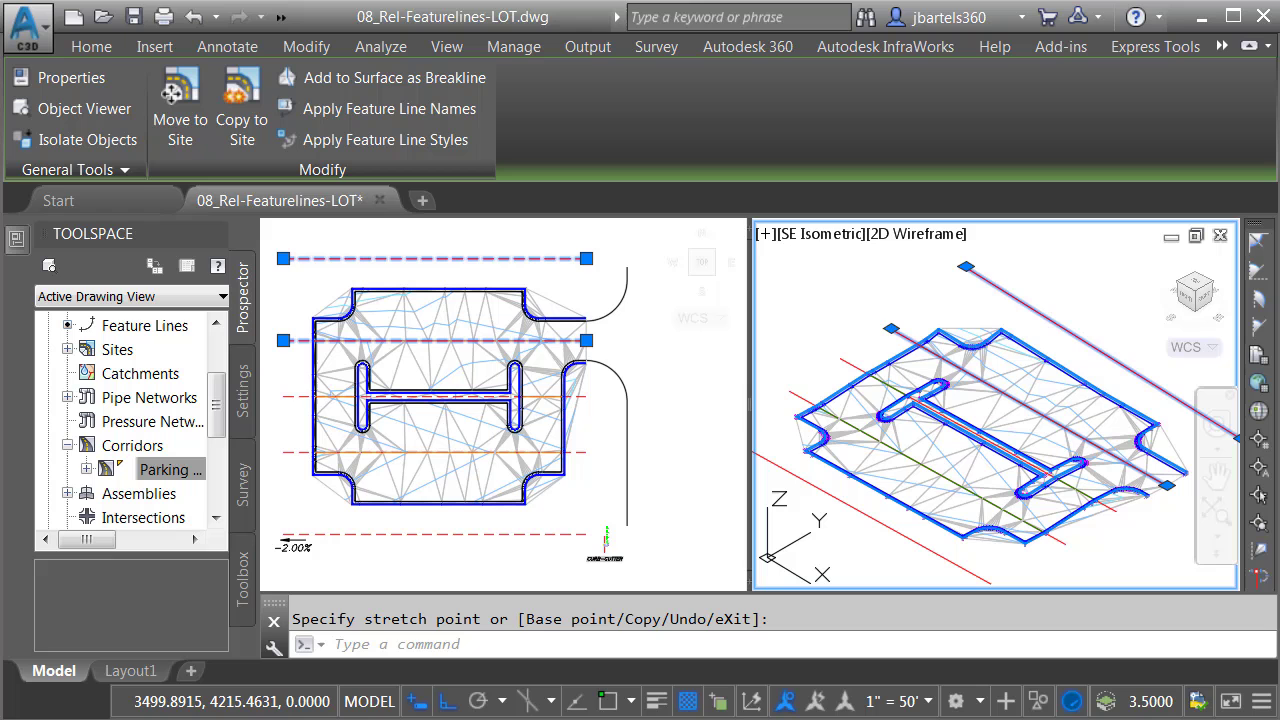
key(Escape)
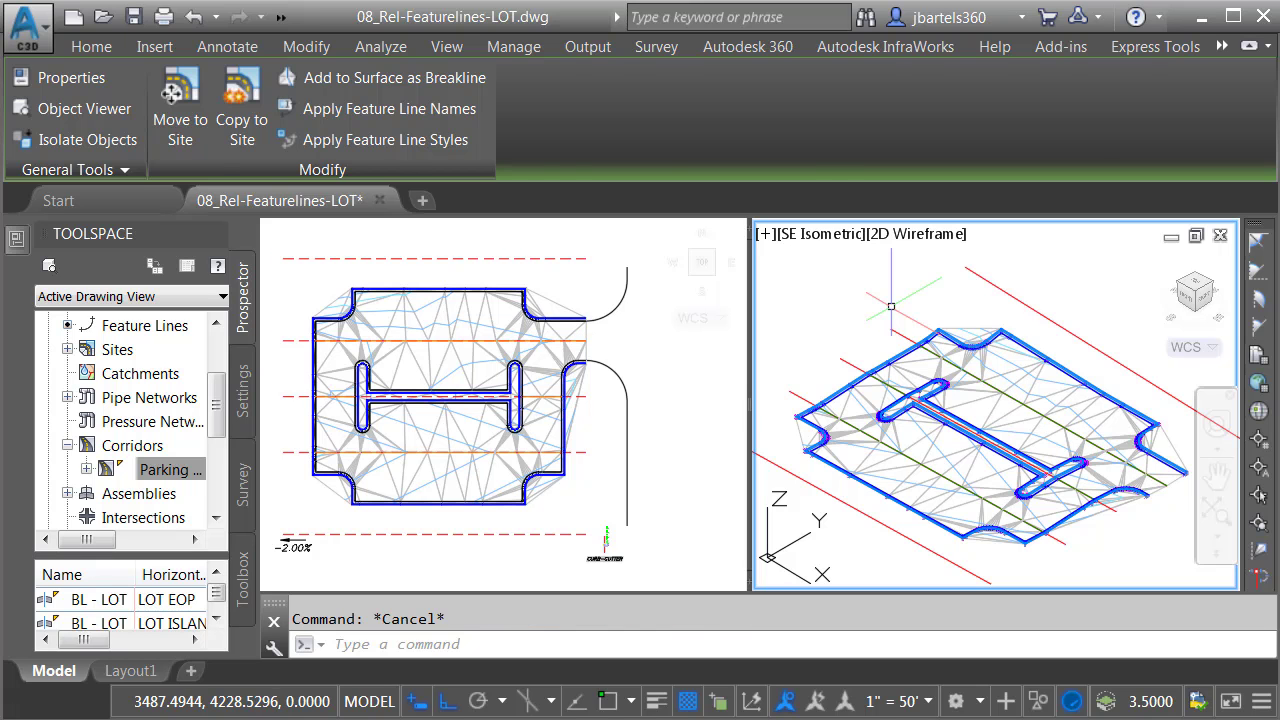